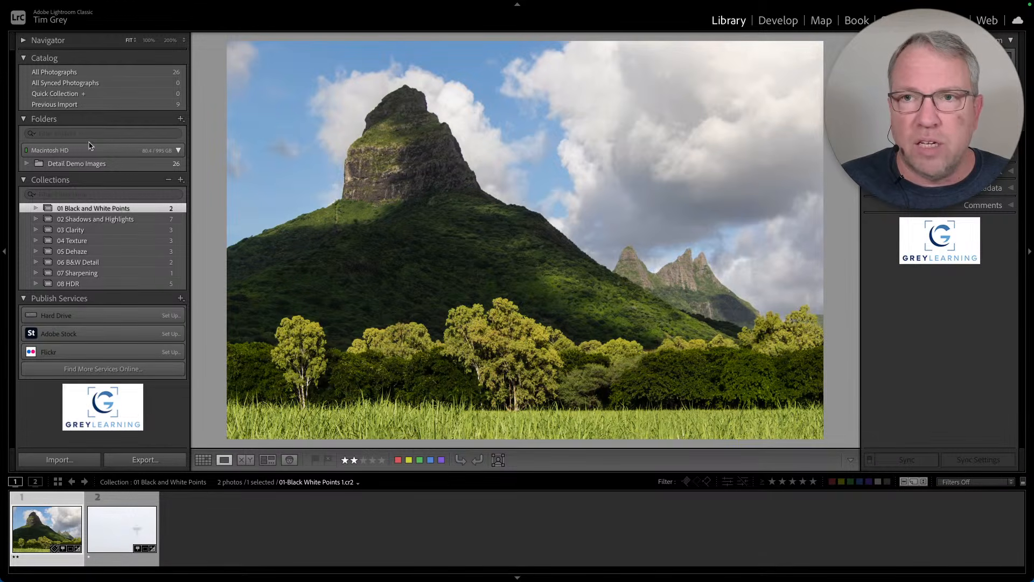
# Open the mountain photo for developing and raise its Exposure to +0.35
pyautogui.click(778, 21)
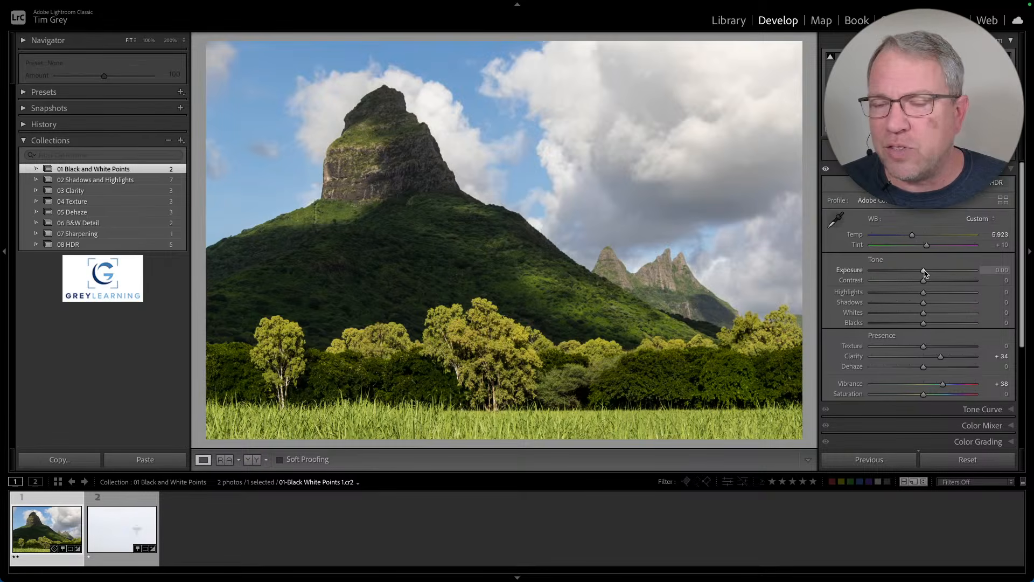
pyautogui.moveTo(925, 273)
pyautogui.mouseDown()
pyautogui.moveTo(935, 274)
pyautogui.moveTo(917, 272)
pyautogui.moveTo(928, 272)
pyautogui.mouseUp()
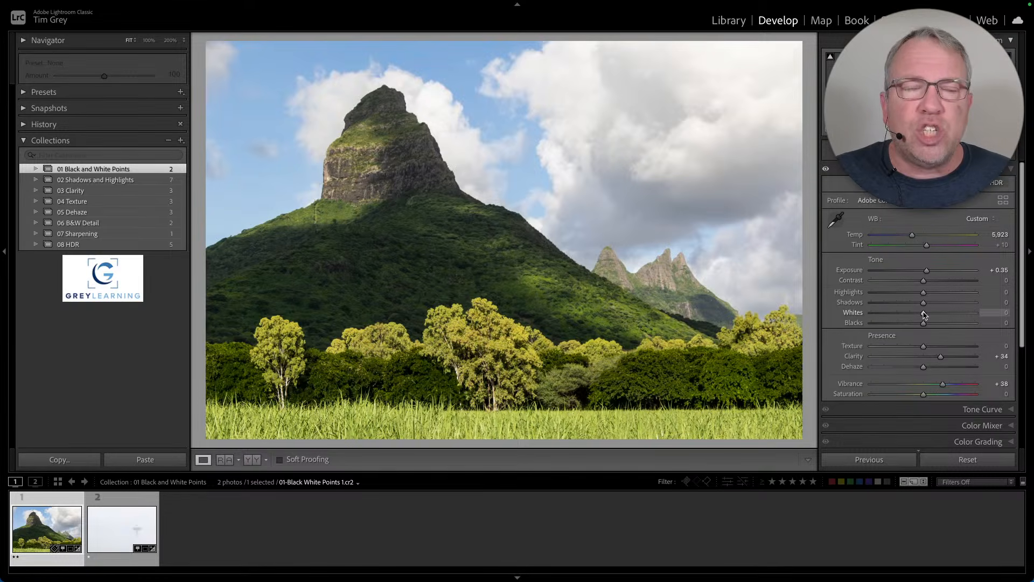
# Try extreme Whites values from -100 to +94 on the mountain photo, ending with Whites at -5 and Blacks at -2
pyautogui.moveTo(925, 315); pyautogui.dragTo(876, 315)
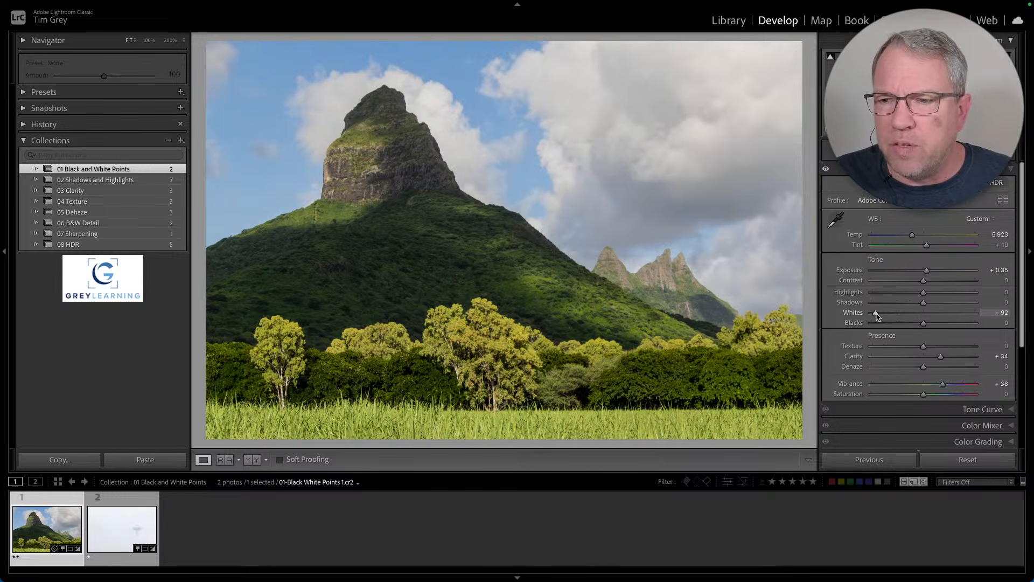
pyautogui.moveTo(876, 314); pyautogui.dragTo(973, 315)
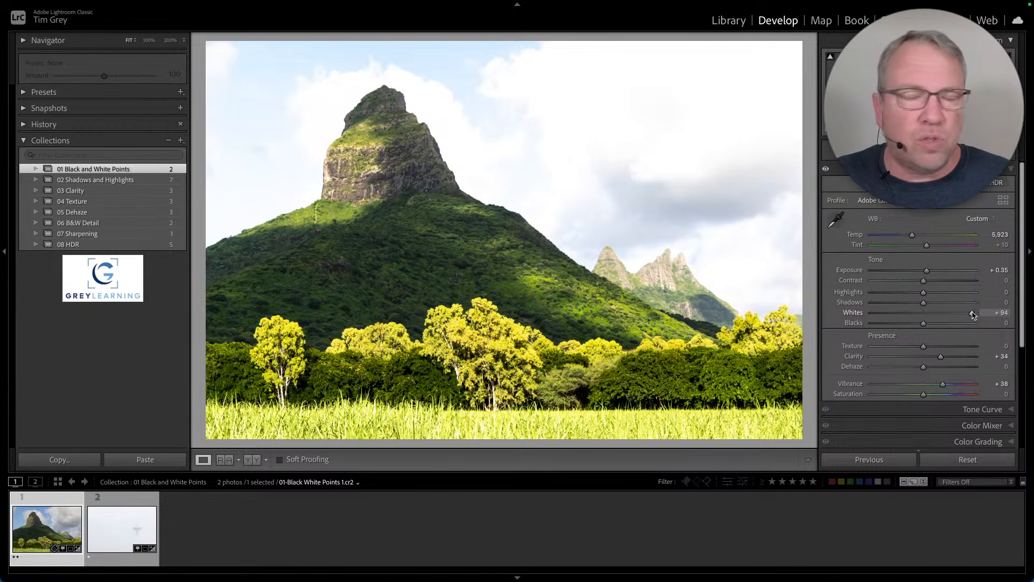
pyautogui.moveTo(975, 315); pyautogui.dragTo(867, 313)
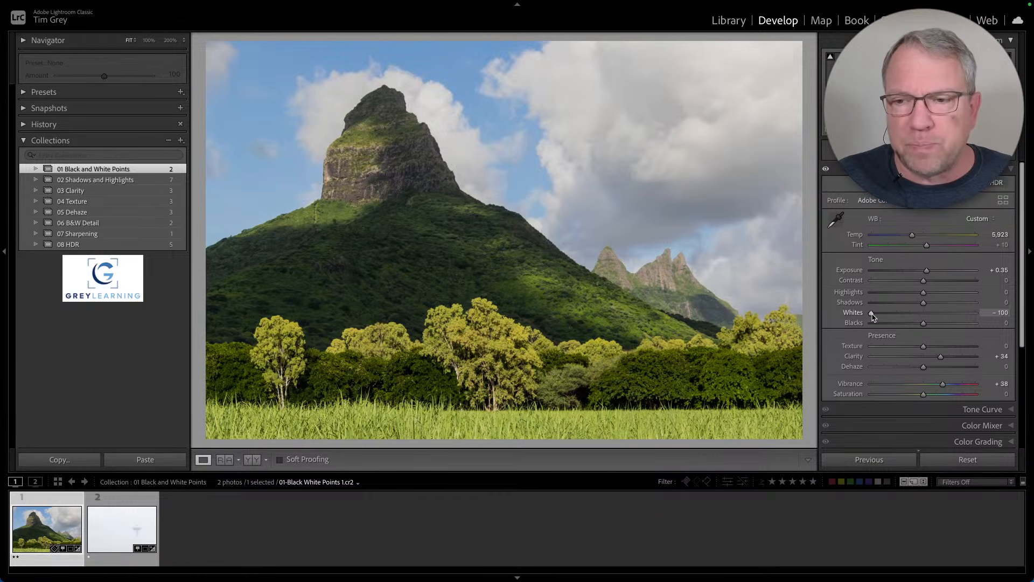
pyautogui.moveTo(871, 314); pyautogui.dragTo(924, 325)
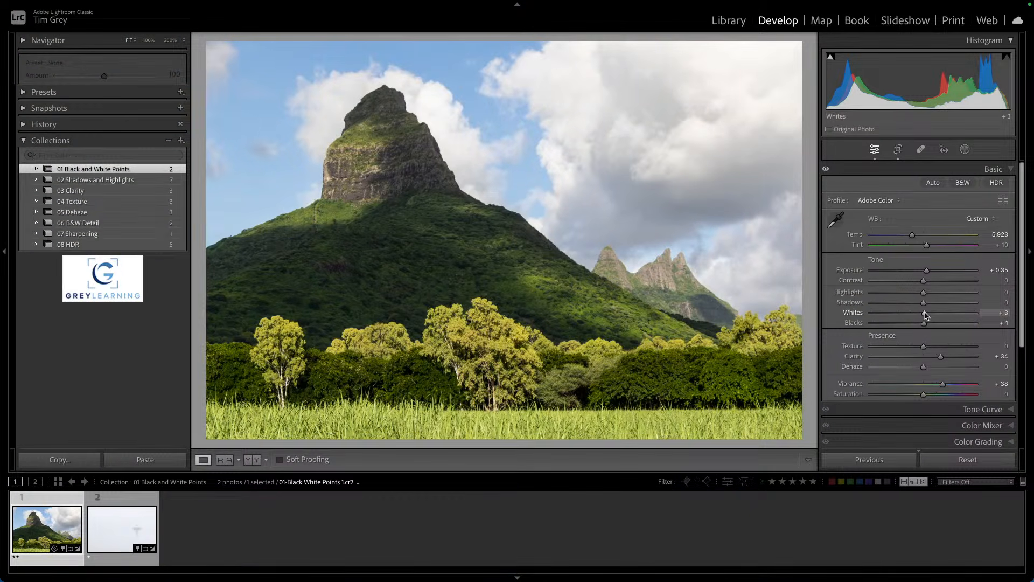
pyautogui.moveTo(926, 312)
pyautogui.mouseDown()
pyautogui.moveTo(955, 315)
pyautogui.moveTo(882, 318)
pyautogui.moveTo(970, 317)
pyautogui.moveTo(873, 316)
pyautogui.moveTo(965, 318)
pyautogui.moveTo(888, 324)
pyautogui.moveTo(964, 324)
pyautogui.moveTo(923, 324)
pyautogui.mouseUp()
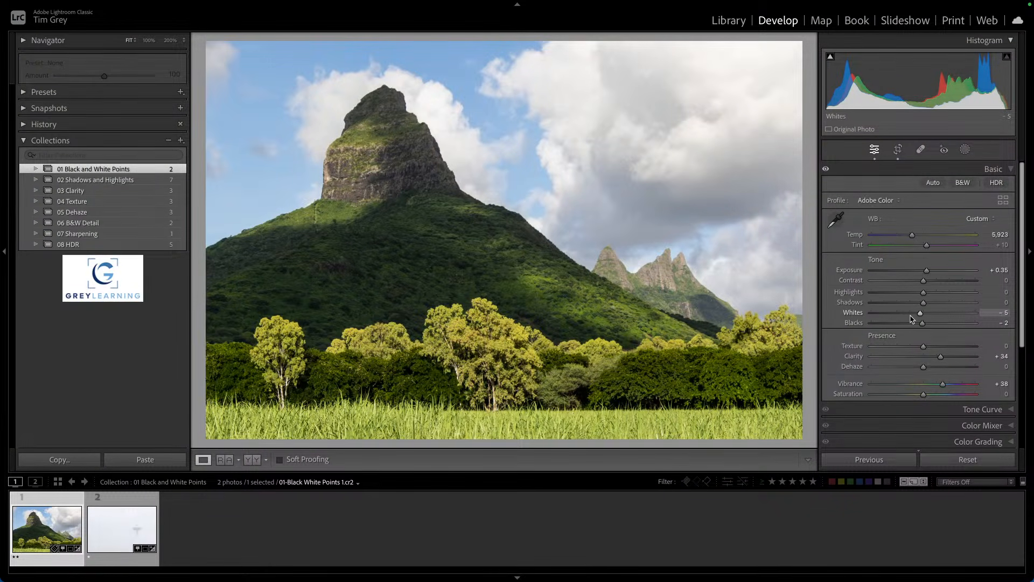
# Use the clipping preview to test Whites at +100 on the mountain photo and settle Whites at +24
pyautogui.press('alt')
pyautogui.moveTo(920, 315); pyautogui.dragTo(976, 317)
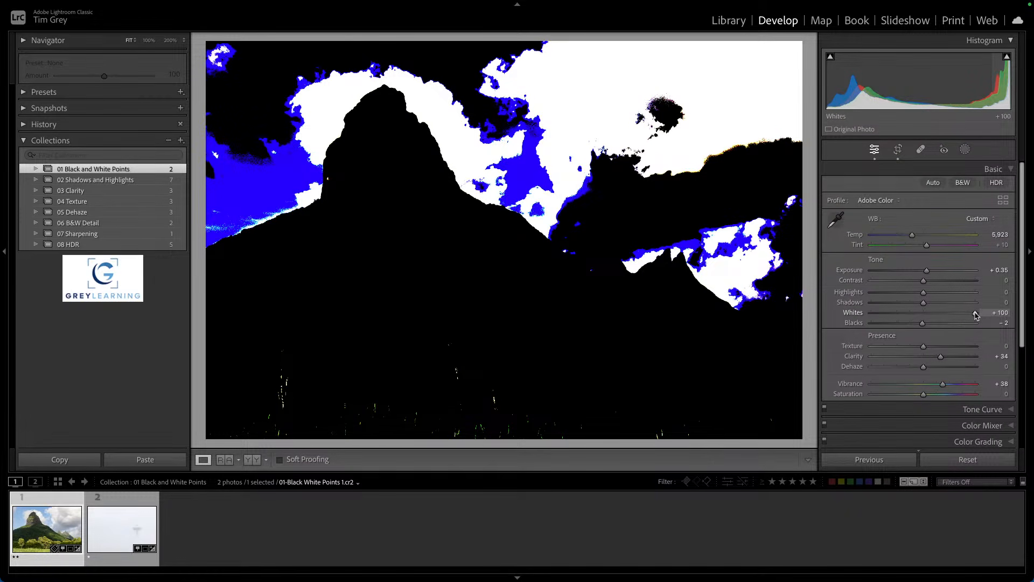
pyautogui.moveTo(976, 316); pyautogui.dragTo(976, 316)
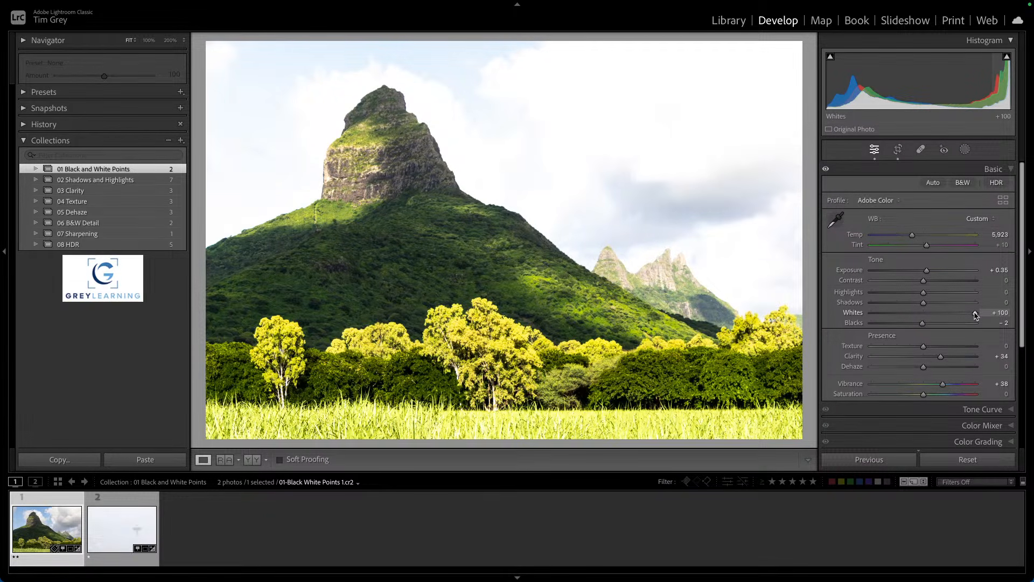
pyautogui.moveTo(976, 316); pyautogui.dragTo(936, 316)
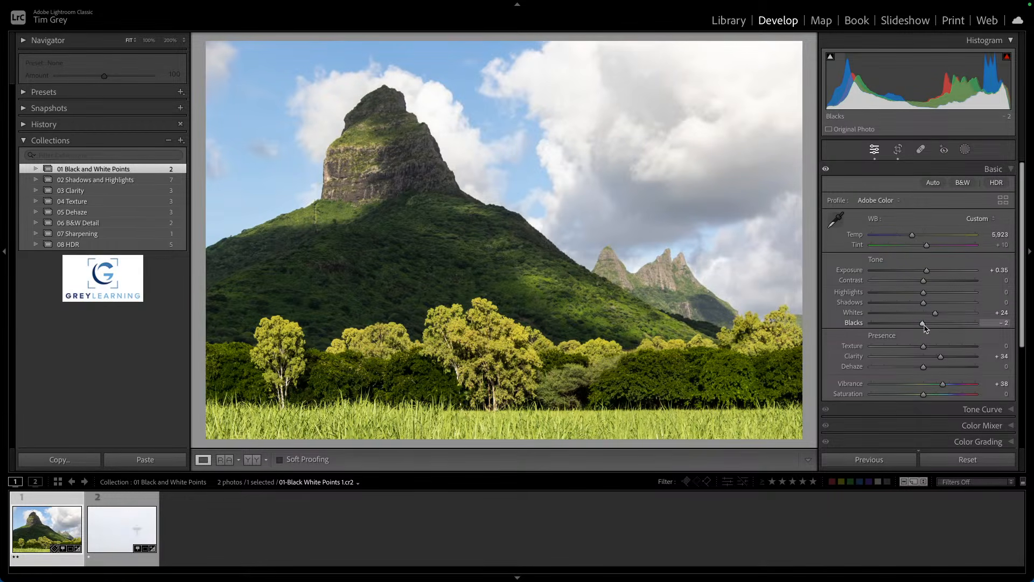
# Set the mountain photo's Blacks to -6 with the help of the clipping preview, and raise Exposure to +0.40
pyautogui.moveTo(923, 325); pyautogui.dragTo(924, 327)
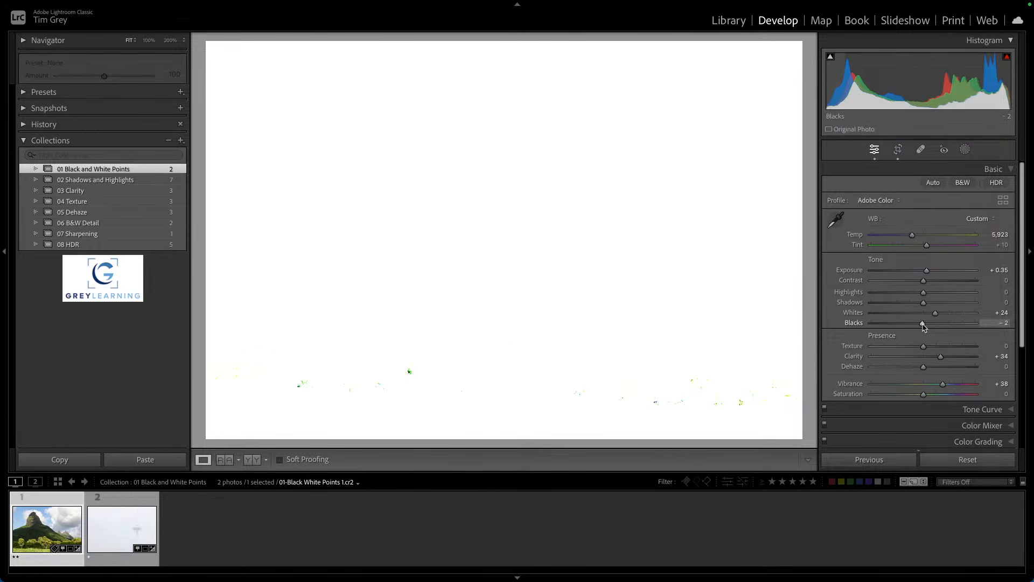
pyautogui.moveTo(924, 326)
pyautogui.mouseDown()
pyautogui.moveTo(854, 326)
pyautogui.moveTo(925, 326)
pyautogui.mouseUp()
pyautogui.press('alt')
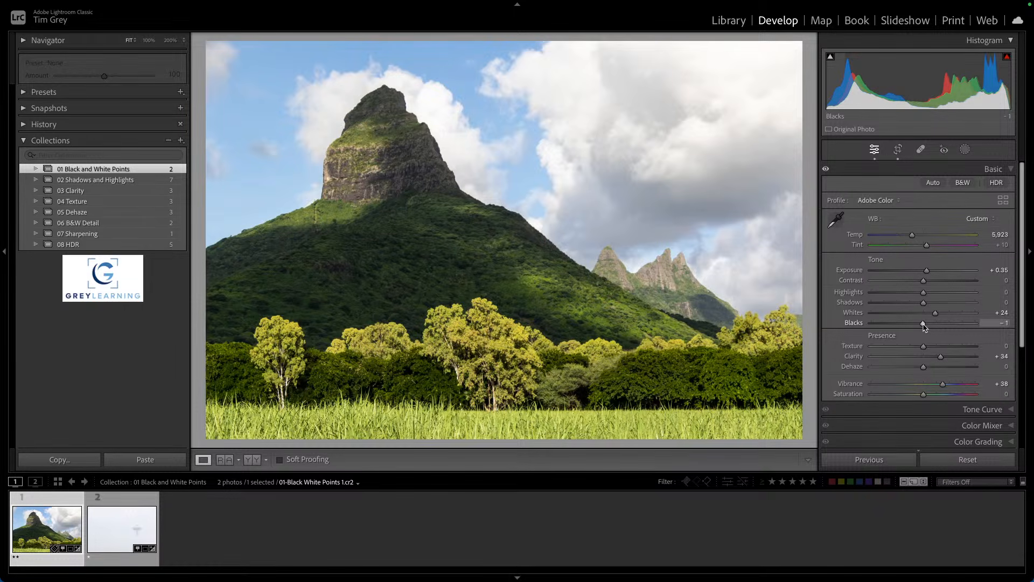
pyautogui.moveTo(924, 323); pyautogui.dragTo(921, 327)
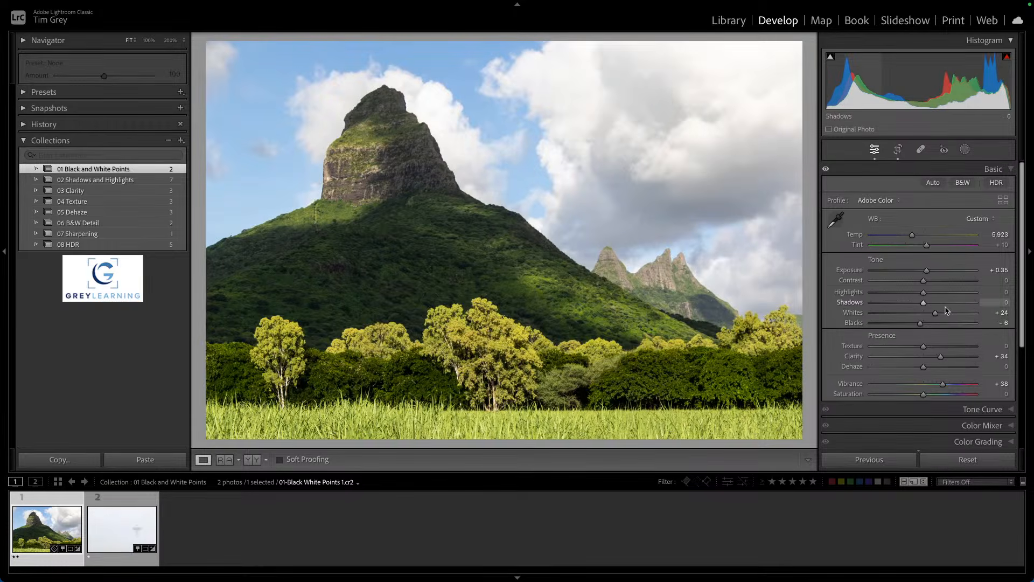
pyautogui.moveTo(926, 271)
pyautogui.mouseDown()
pyautogui.moveTo(955, 275)
pyautogui.moveTo(904, 274)
pyautogui.moveTo(950, 275)
pyautogui.moveTo(913, 273)
pyautogui.moveTo(936, 275)
pyautogui.moveTo(928, 274)
pyautogui.mouseUp()
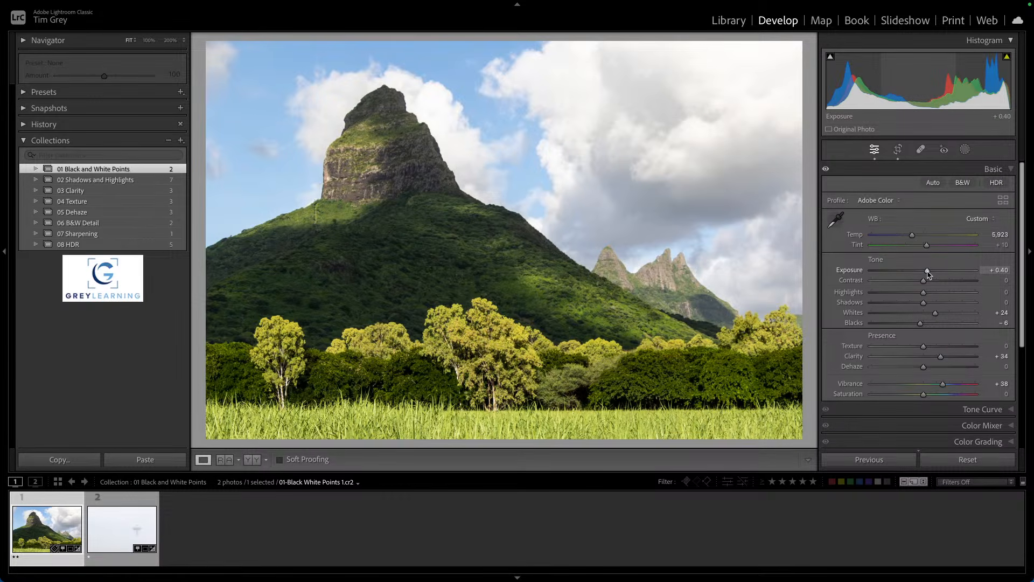
# Examine the black and white end points of the mountain photo's point Tone Curve and return to the Basic adjustments
pyautogui.click(970, 409)
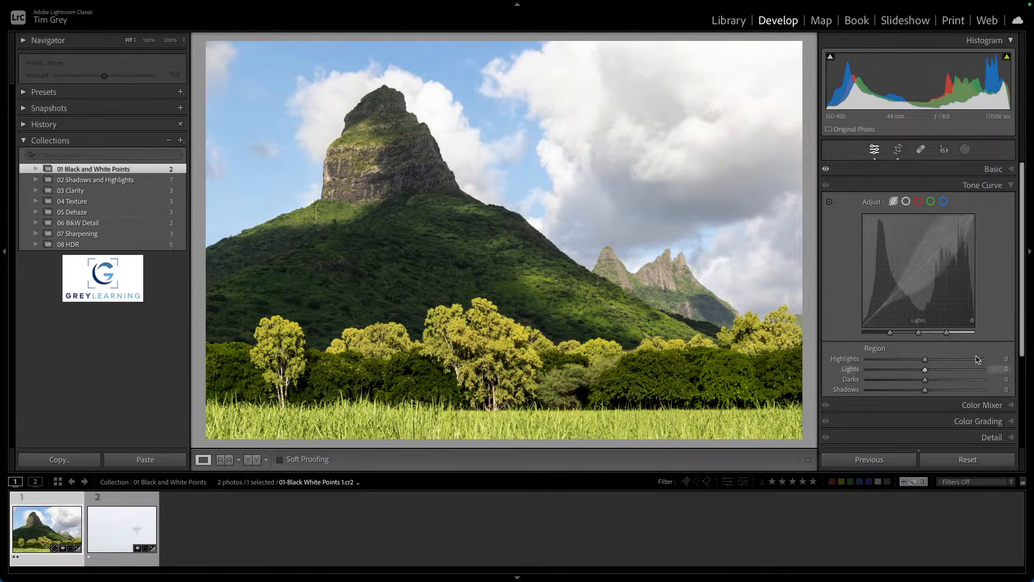
pyautogui.click(906, 201)
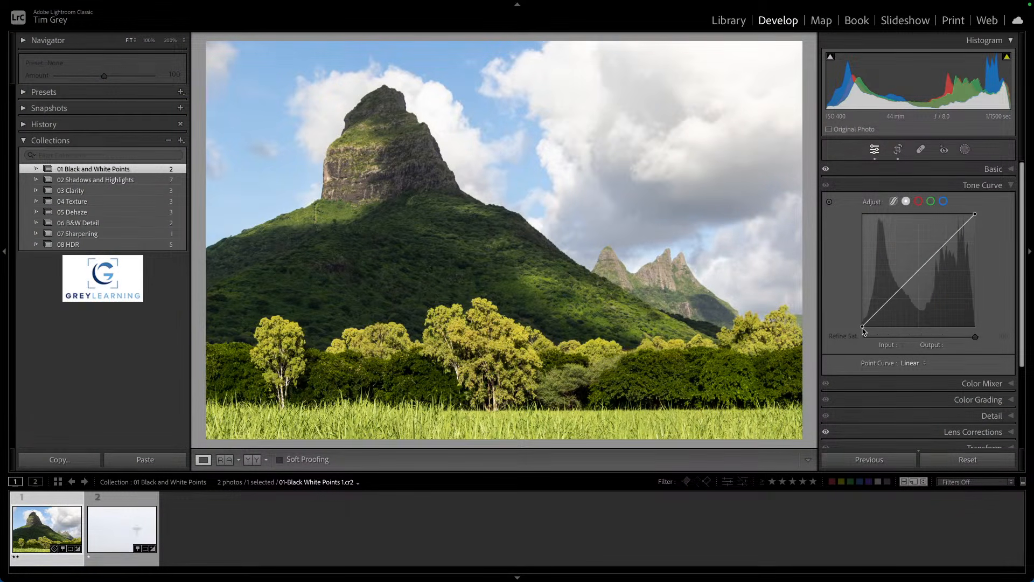
pyautogui.moveTo(863, 328); pyautogui.dragTo(863, 327)
pyautogui.moveTo(975, 215)
pyautogui.mouseDown()
pyautogui.moveTo(923, 214)
pyautogui.moveTo(986, 215)
pyautogui.moveTo(994, 233)
pyautogui.moveTo(984, 251)
pyautogui.moveTo(983, 213)
pyautogui.moveTo(949, 212)
pyautogui.moveTo(984, 213)
pyautogui.moveTo(953, 213)
pyautogui.moveTo(982, 214)
pyautogui.moveTo(984, 236)
pyautogui.moveTo(982, 216)
pyautogui.mouseUp()
pyautogui.click(990, 169)
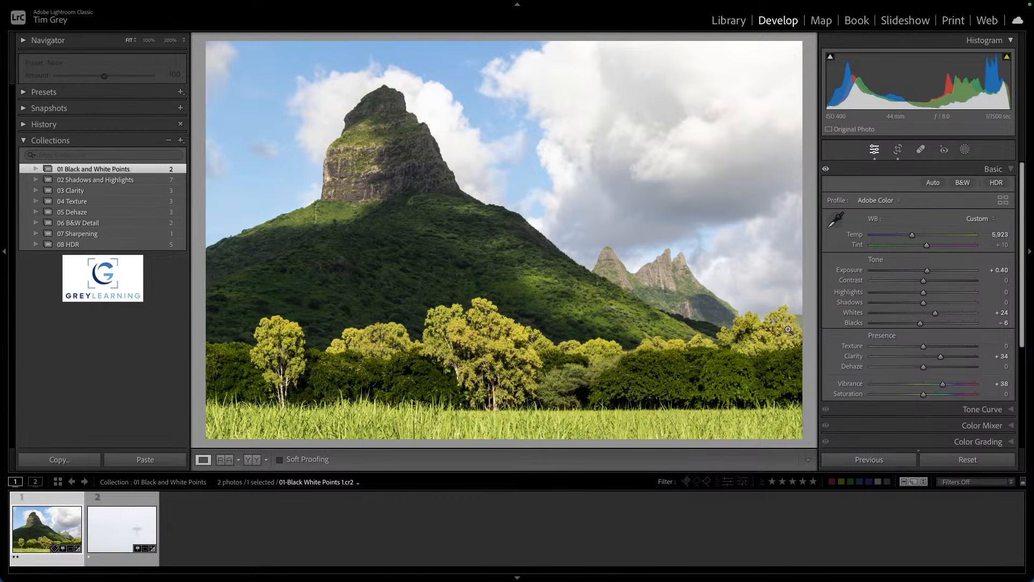
# Set the foggy tower photo's Whites to +5 and Blacks to -39, and compare it with the mountain photo
pyautogui.click(111, 515)
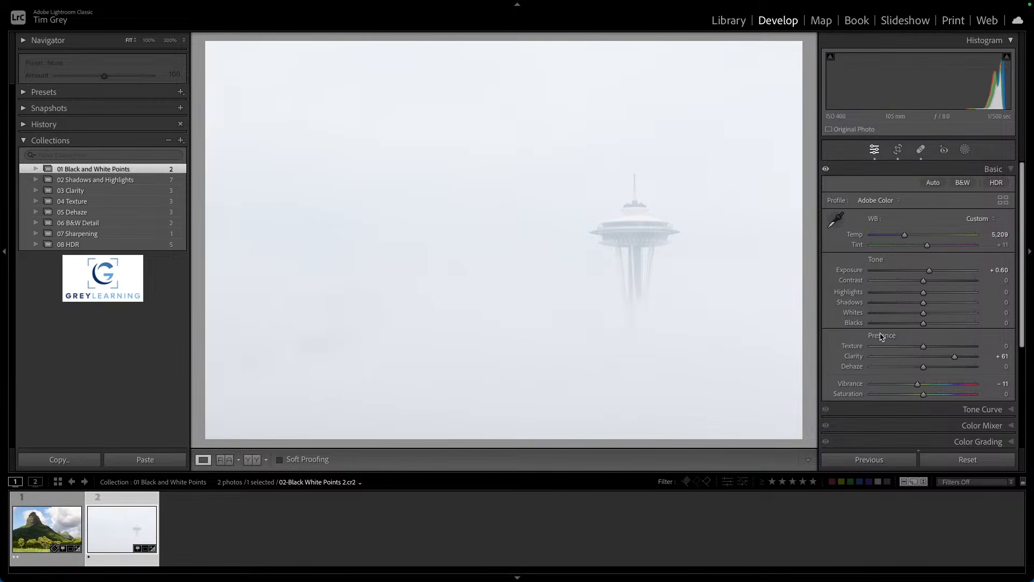
pyautogui.moveTo(924, 312); pyautogui.dragTo(867, 327)
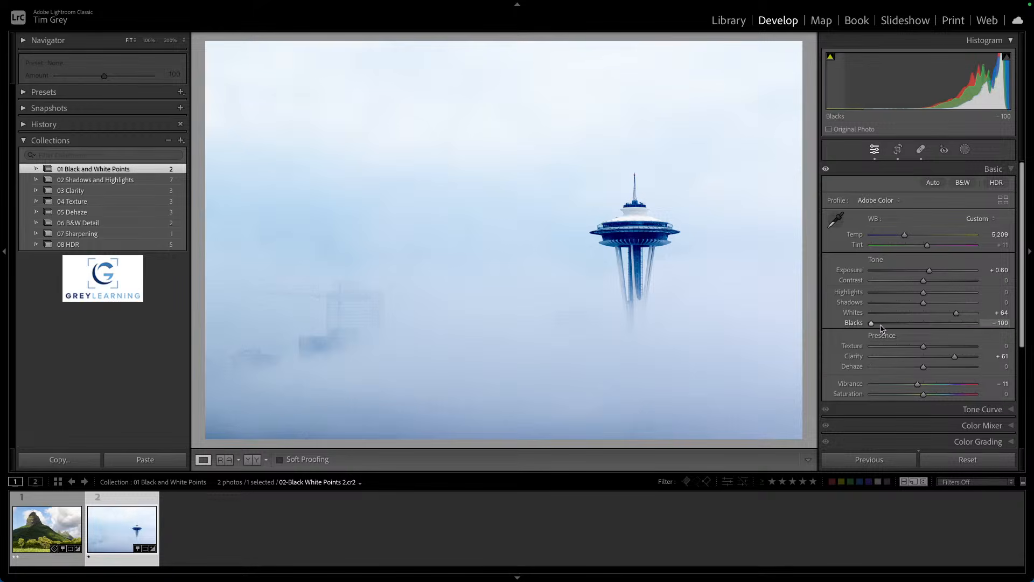
pyautogui.moveTo(871, 323); pyautogui.dragTo(929, 315)
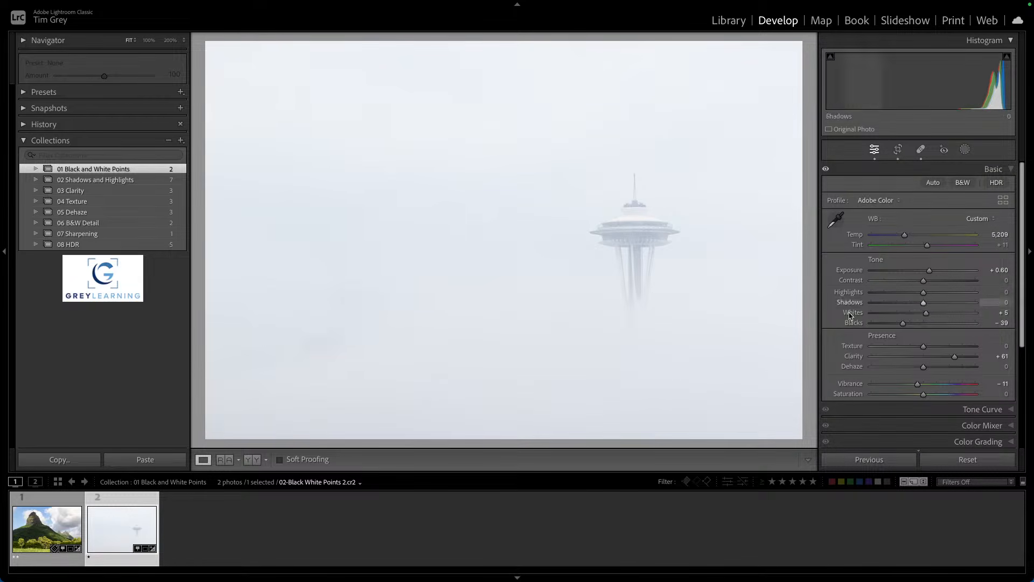
pyautogui.click(32, 527)
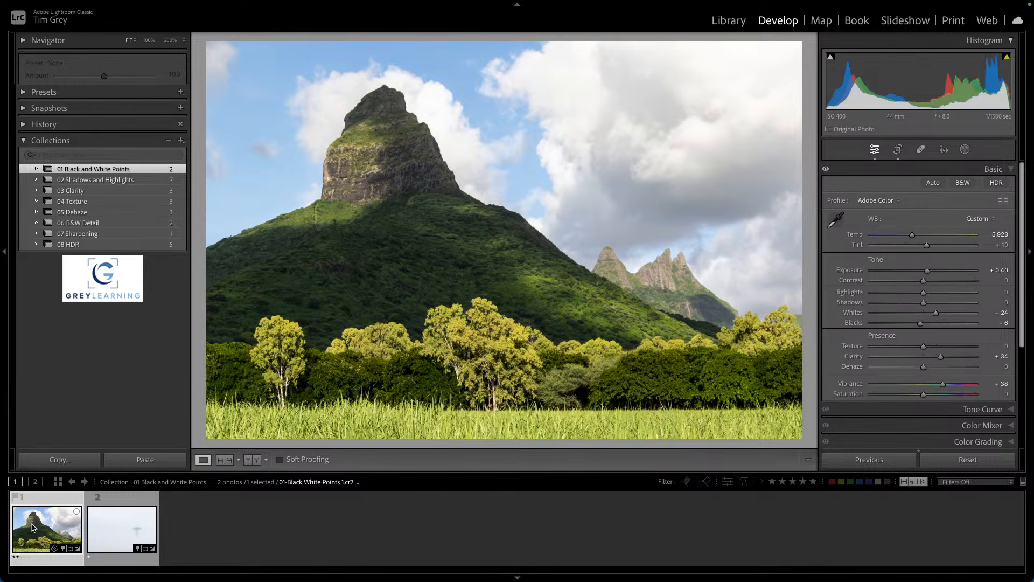
pyautogui.click(117, 534)
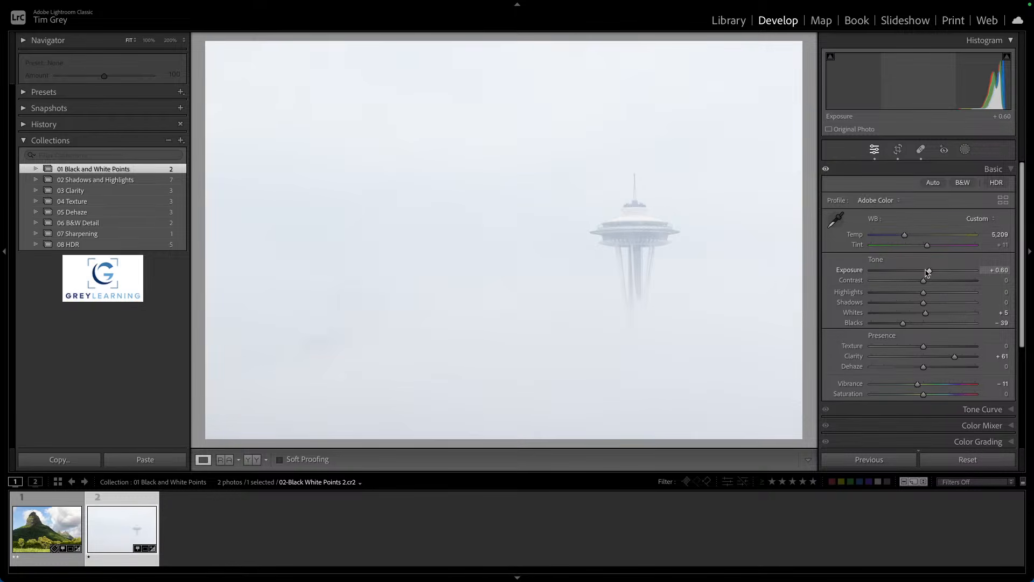
# Open the 02 Shadows and Highlights collection and set the palm tree photo's Blacks to +2 using the clipping preview
pyautogui.click(107, 180)
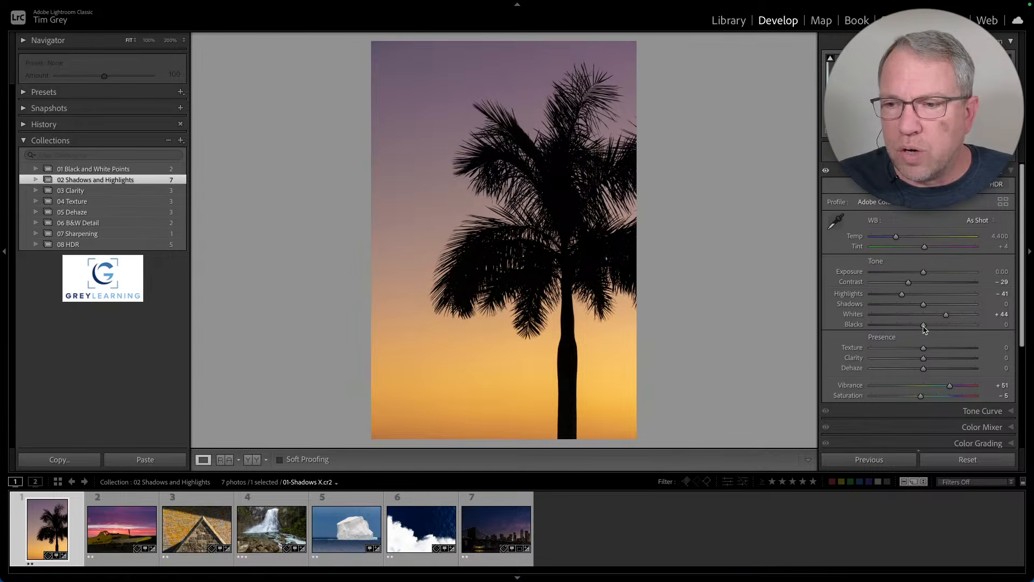
pyautogui.moveTo(923, 325); pyautogui.dragTo(925, 329)
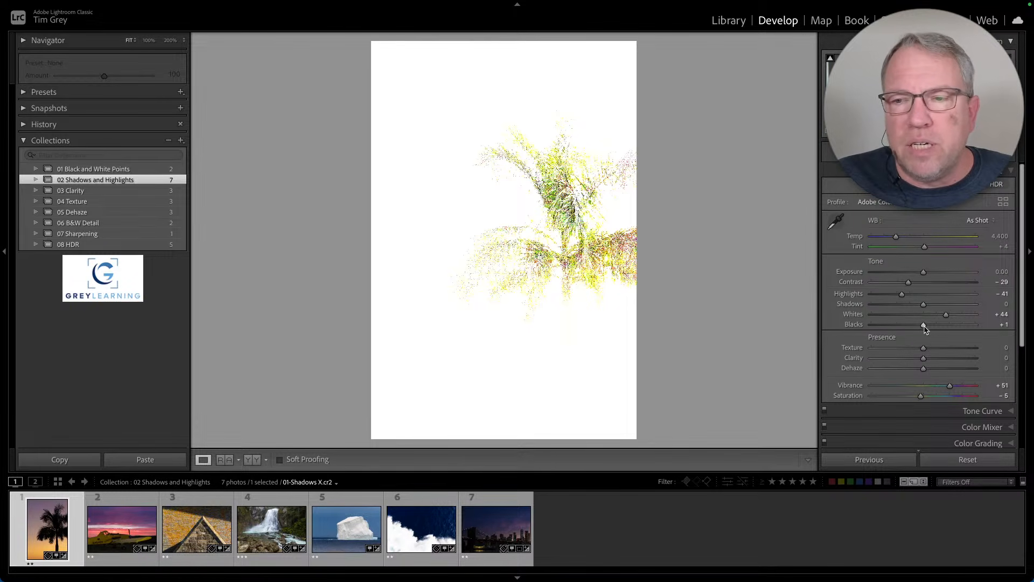
pyautogui.moveTo(925, 328); pyautogui.dragTo(891, 332)
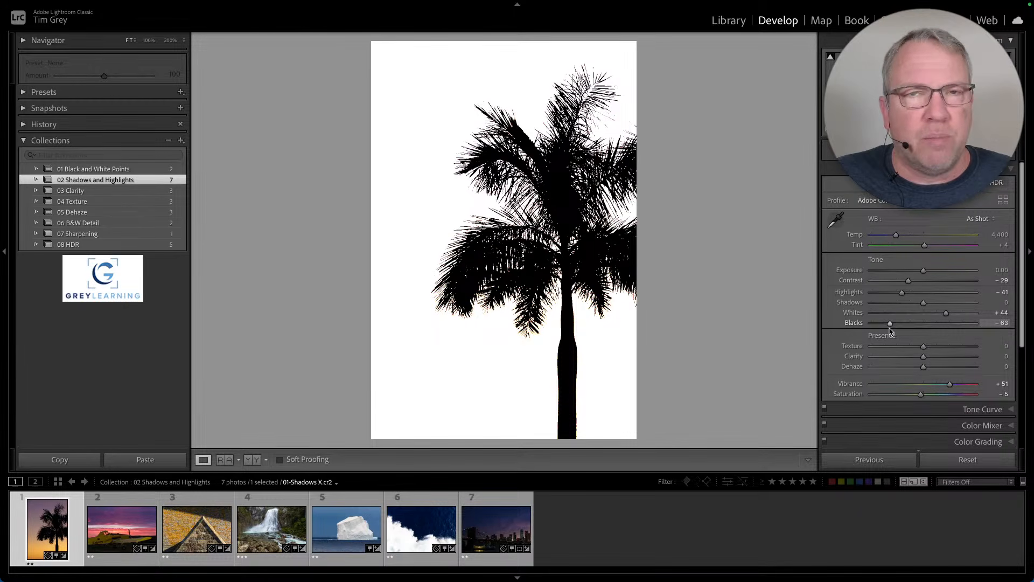
pyautogui.moveTo(891, 332); pyautogui.dragTo(924, 331)
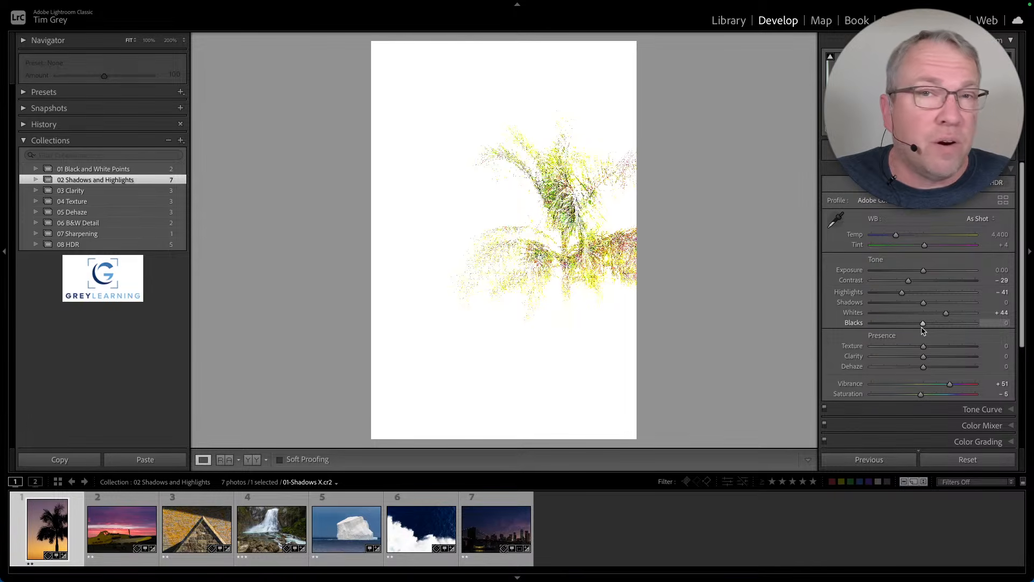
pyautogui.moveTo(923, 330); pyautogui.dragTo(925, 324)
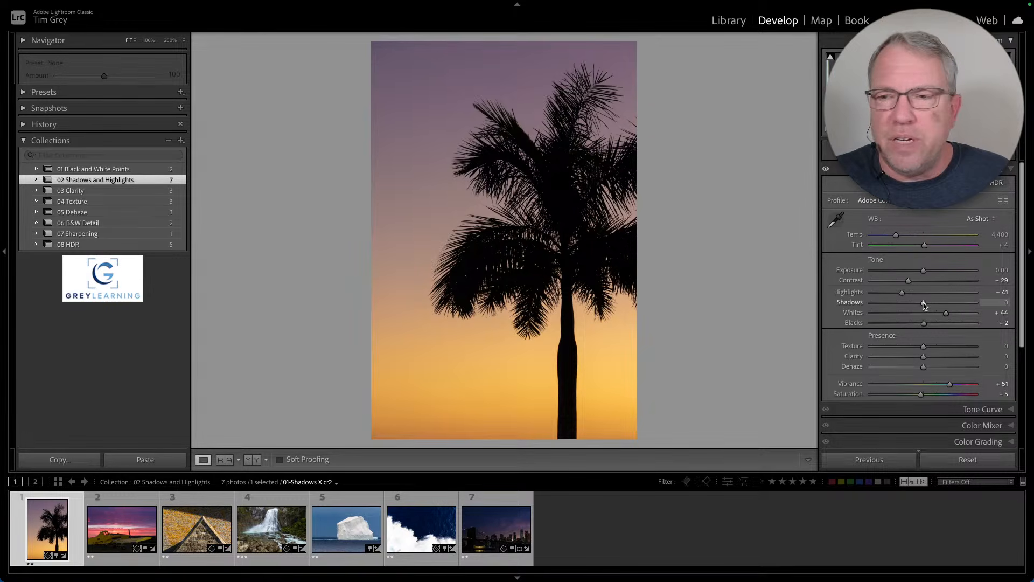
# Try Shadows at +100 and +69 on the palm tree, inspect the fronds at 100%, and reset Shadows to 0
pyautogui.moveTo(924, 304); pyautogui.dragTo(997, 305)
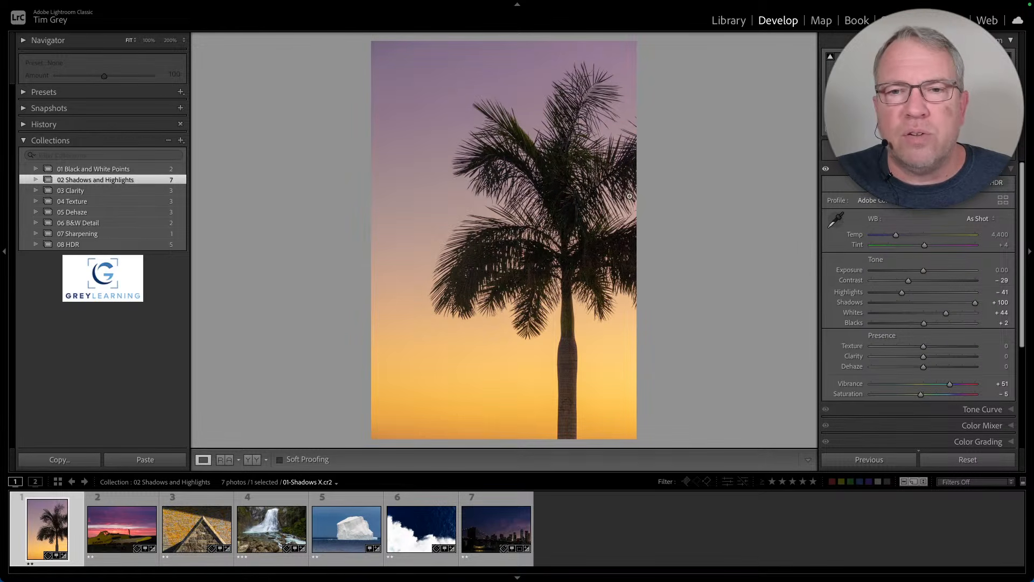
pyautogui.click(559, 199)
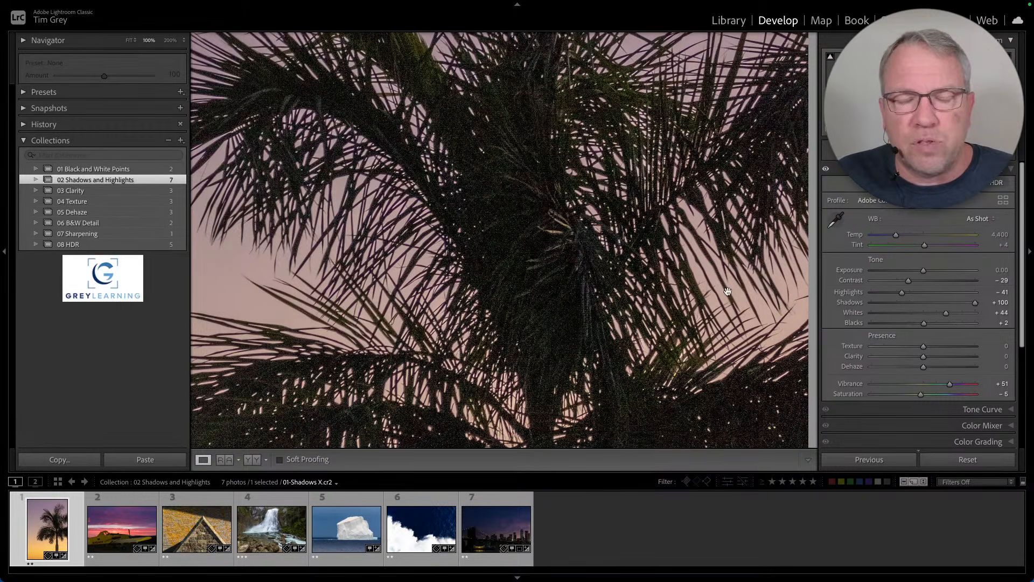
pyautogui.moveTo(976, 305); pyautogui.dragTo(960, 306)
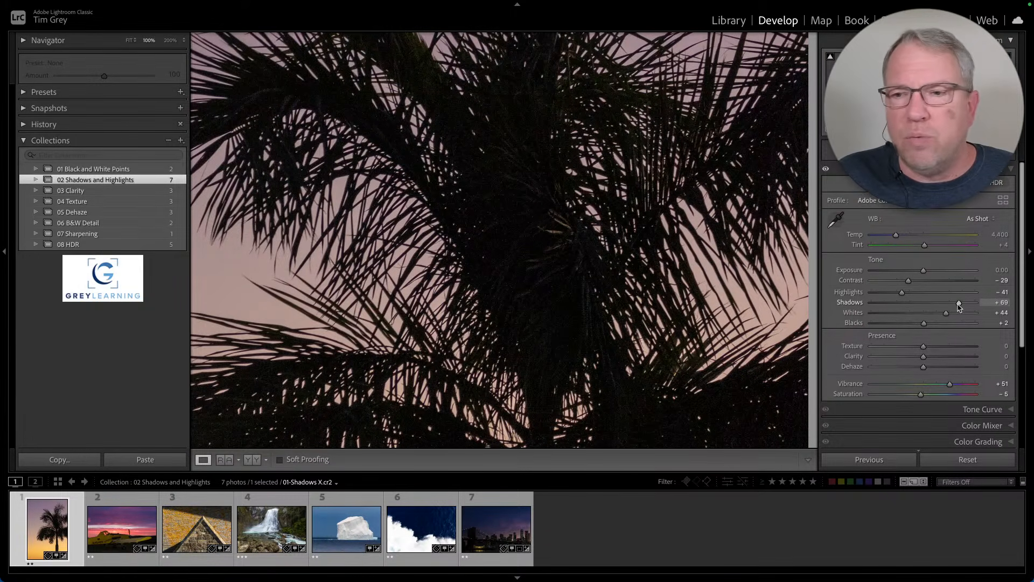
pyautogui.doubleClick(960, 305)
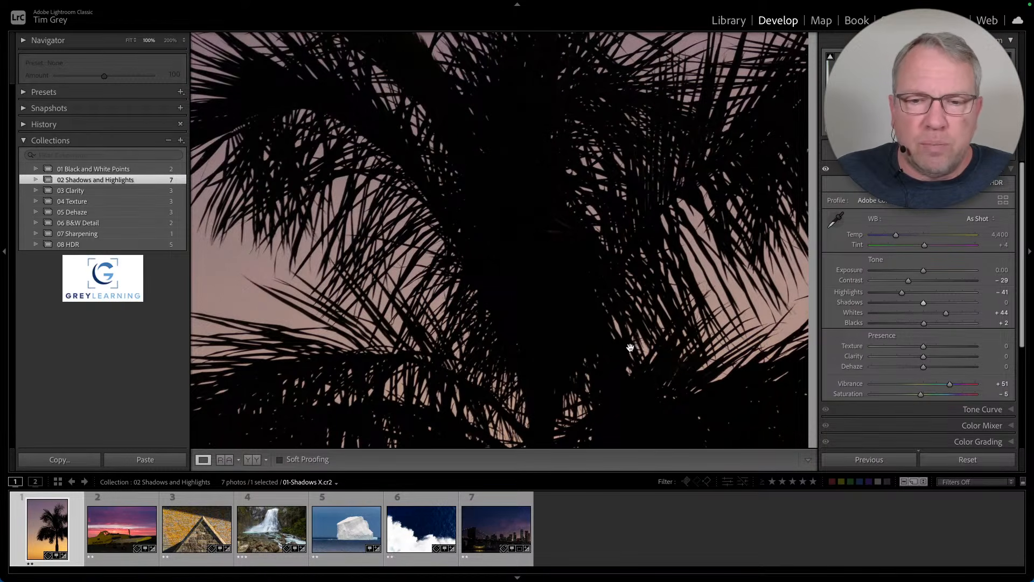
pyautogui.click(601, 343)
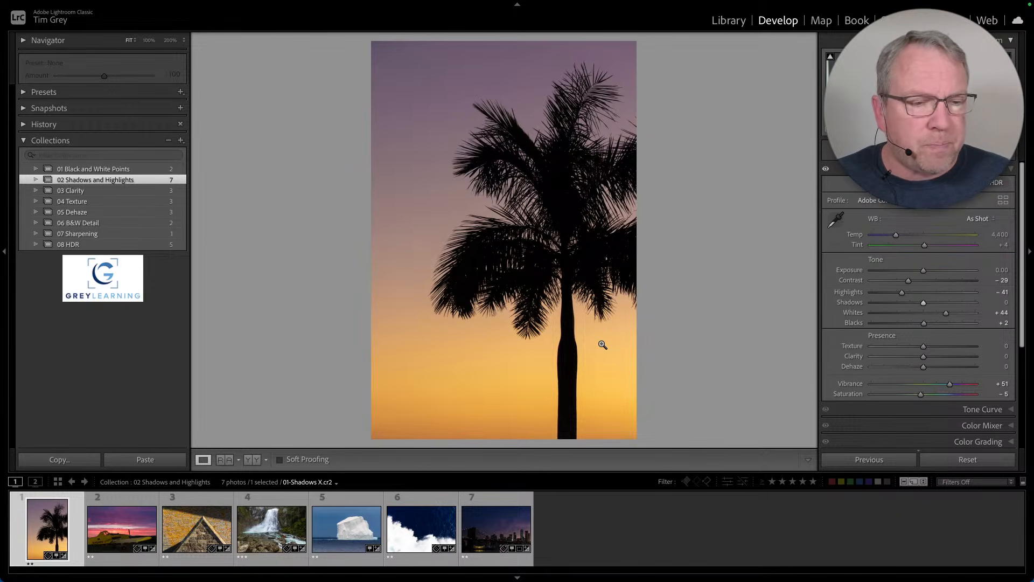
# Open the yellow airplane photo and try its Shadows at +100, -80 and +14
pyautogui.click(120, 532)
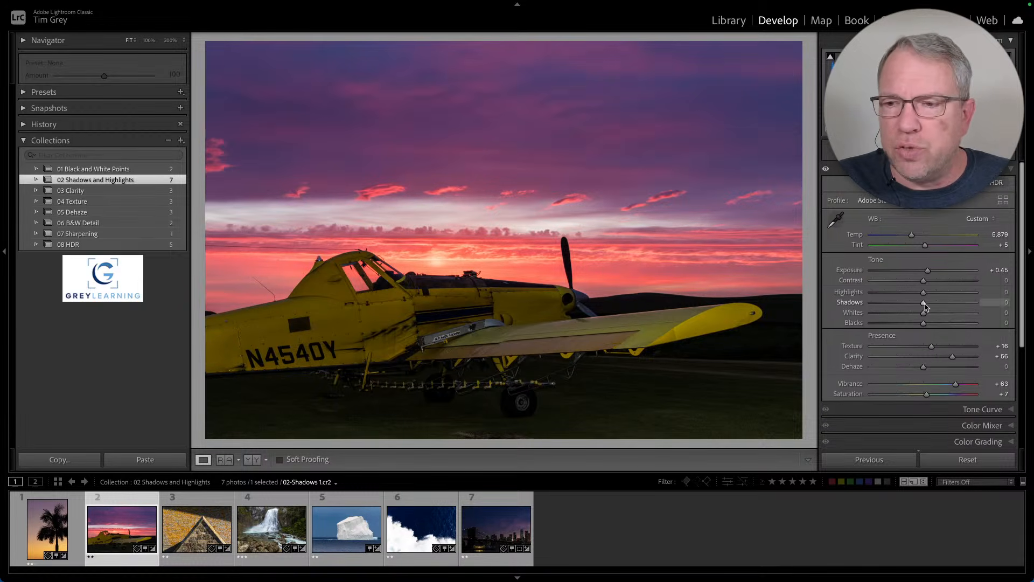
pyautogui.moveTo(925, 306); pyautogui.dragTo(977, 305)
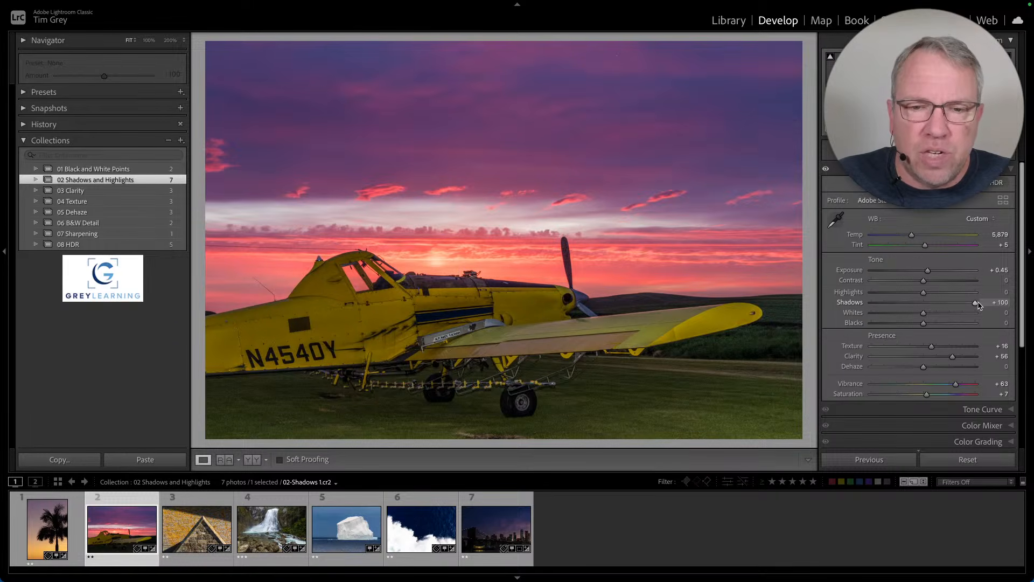
pyautogui.moveTo(979, 305); pyautogui.dragTo(883, 308)
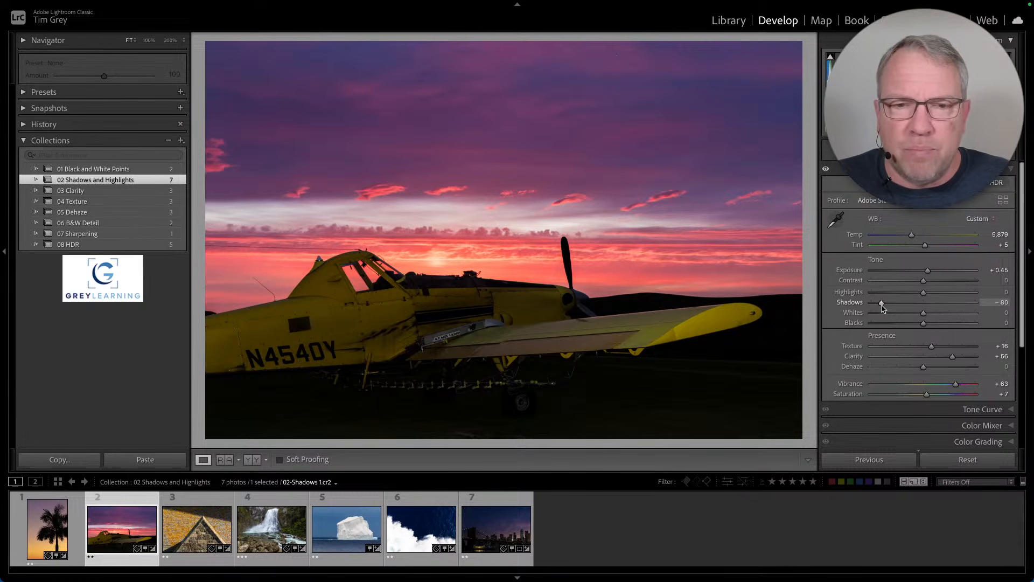
pyautogui.moveTo(882, 303); pyautogui.dragTo(934, 306)
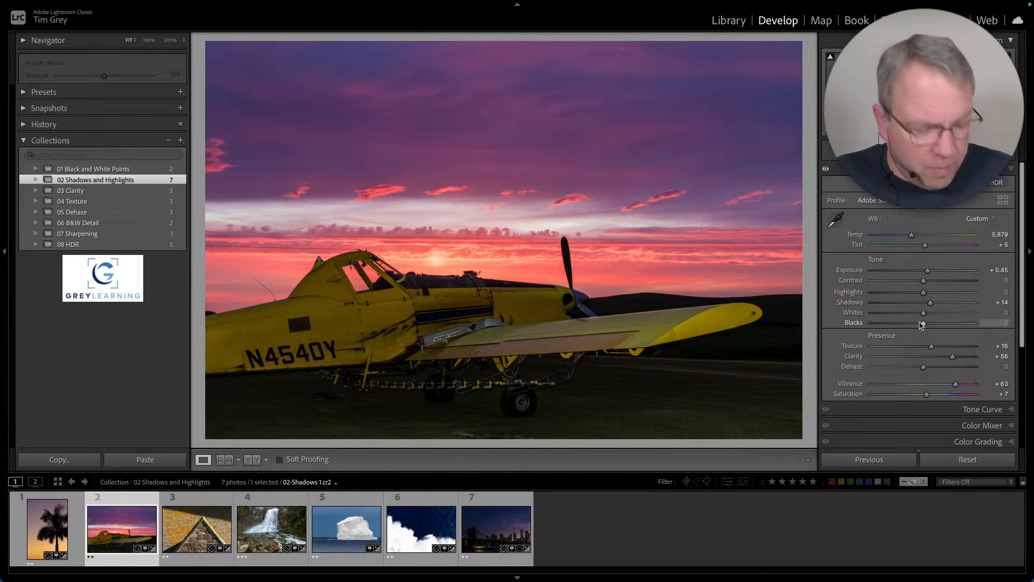
# Set the airplane photo's Whites to -8 and Blacks to +29 using the clipping preview, and settle Shadows at +25 after trying +100
pyautogui.keyDown('alt'); pyautogui.moveTo(923, 314); pyautogui.dragTo(919, 315); pyautogui.keyUp('alt')
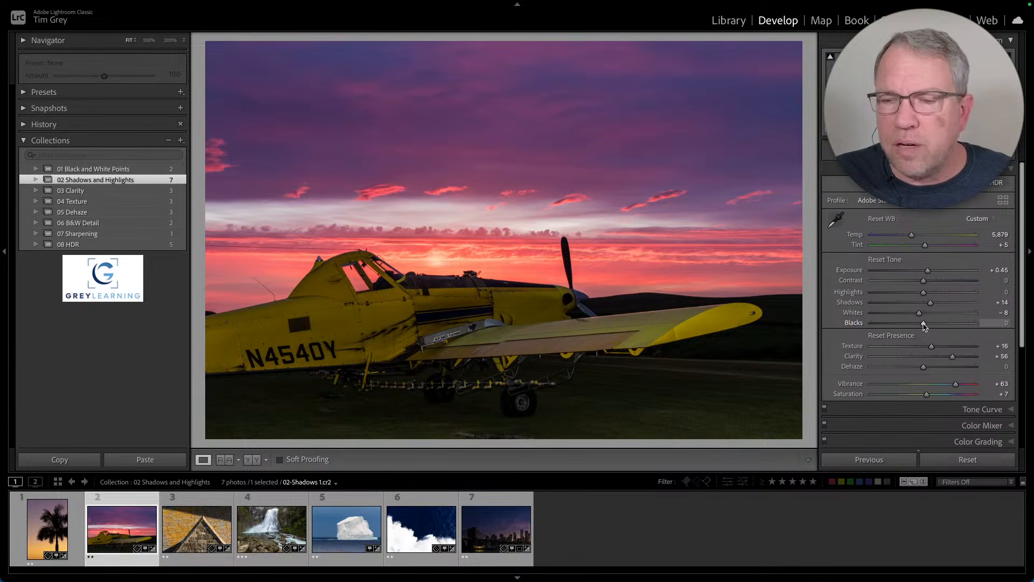
pyautogui.keyDown('alt'); pyautogui.moveTo(923, 324); pyautogui.dragTo(1008, 306); pyautogui.keyUp('alt')
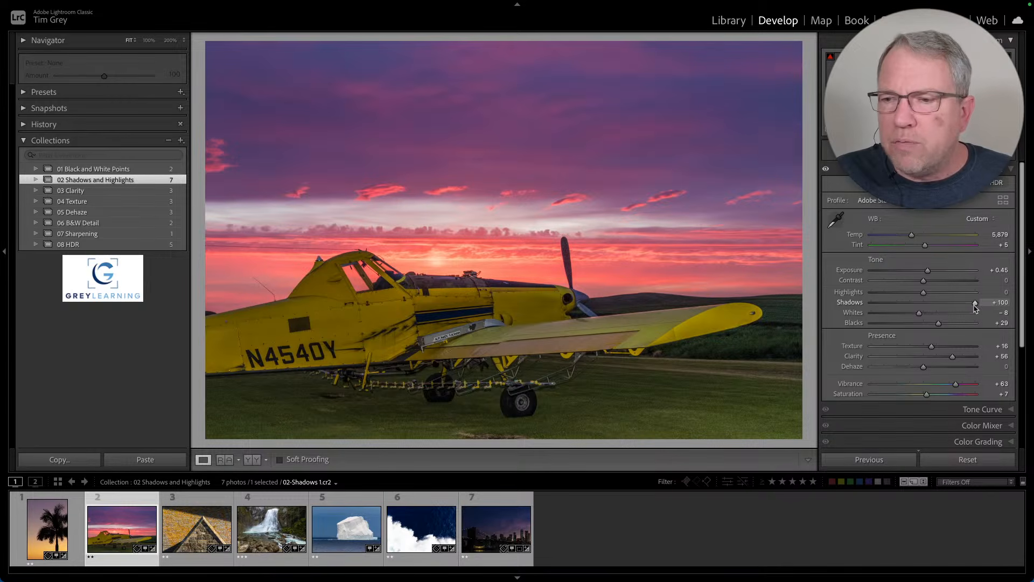
pyautogui.moveTo(975, 307); pyautogui.dragTo(938, 307)
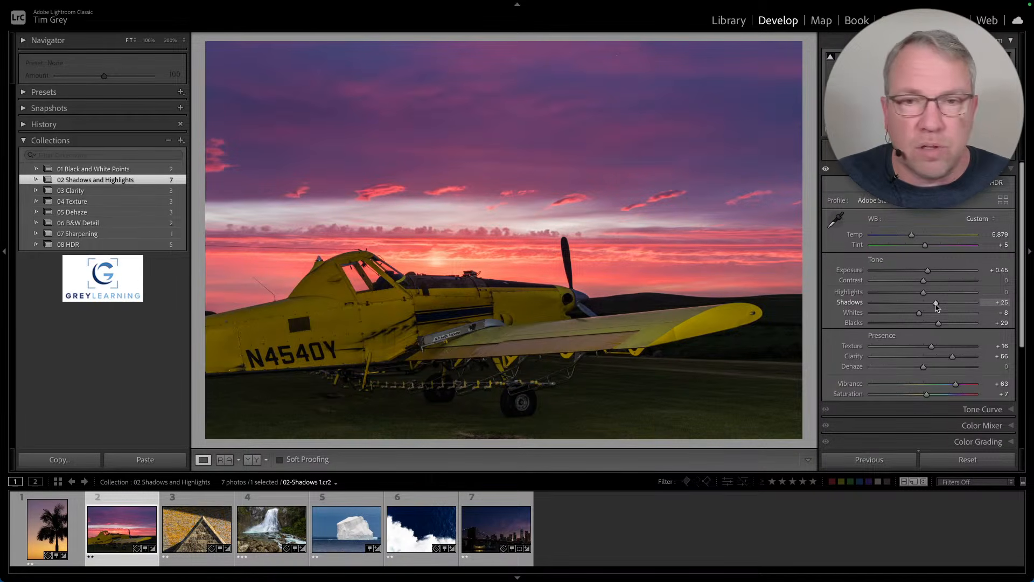
# Open the stone gable roof photo and set its Whites to +11 and Blacks to +5
pyautogui.click(197, 532)
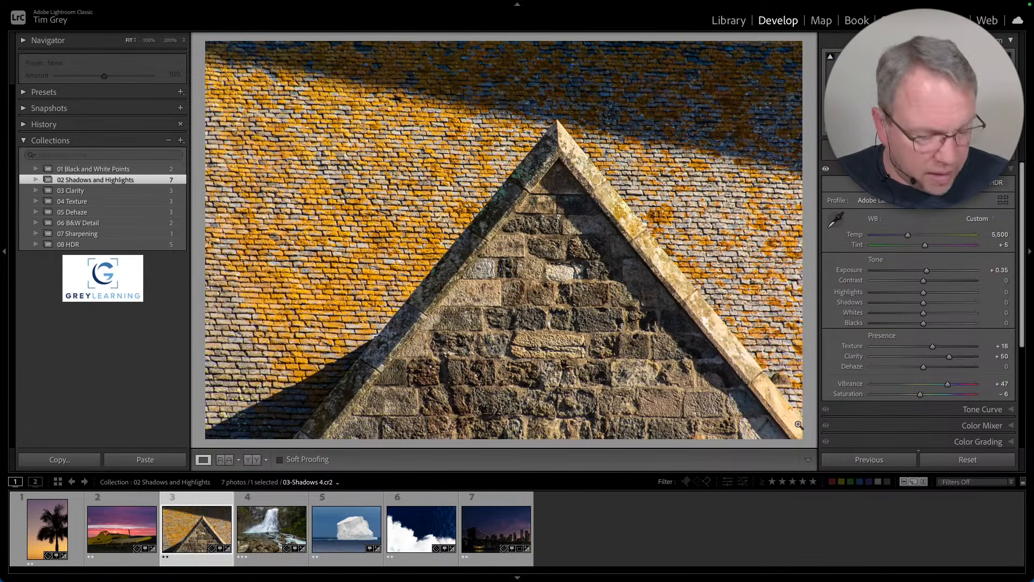
pyautogui.moveTo(924, 313)
pyautogui.mouseDown()
pyautogui.moveTo(942, 317)
pyautogui.moveTo(931, 316)
pyautogui.mouseUp()
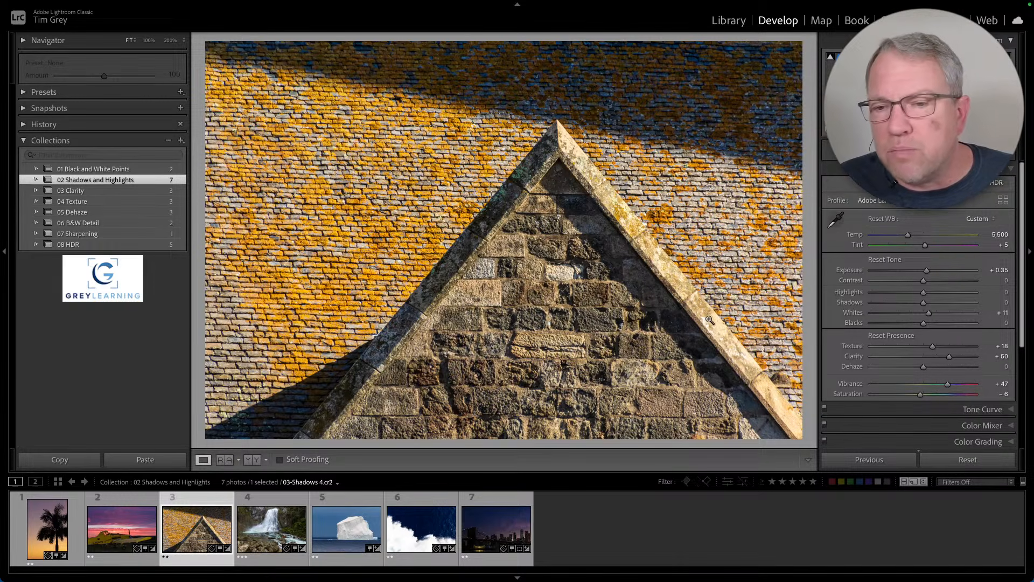
pyautogui.moveTo(924, 323); pyautogui.dragTo(927, 324)
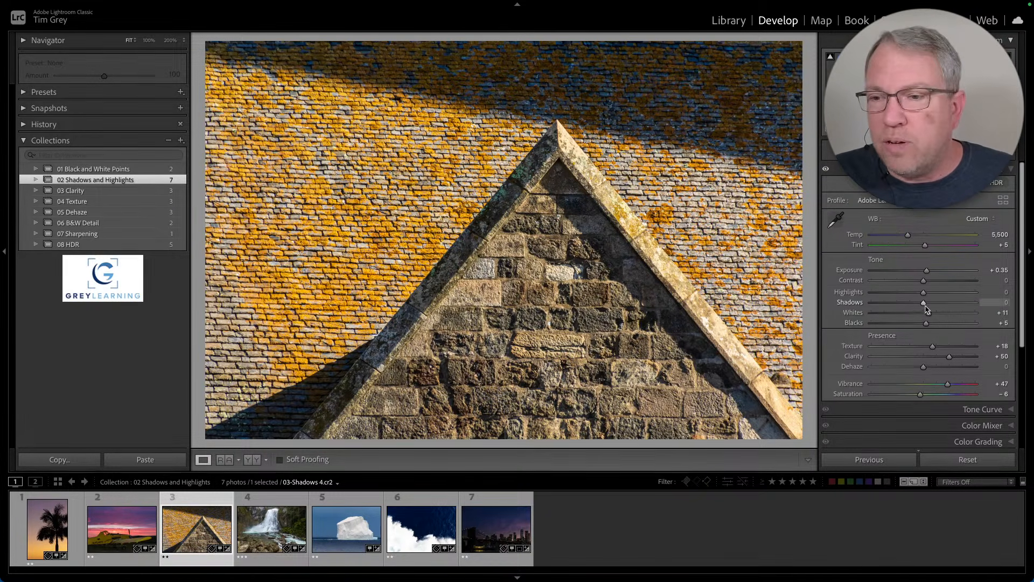
# After trying +100 and 0, set the stone gable photo's Shadows to -17 and compare it with the airplane photo
pyautogui.moveTo(924, 304); pyautogui.dragTo(996, 307)
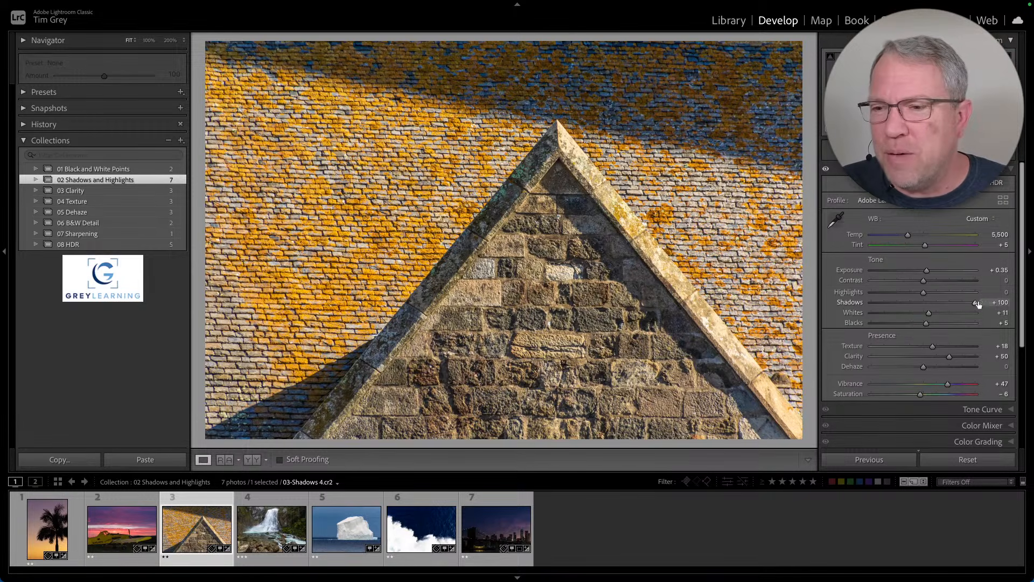
pyautogui.moveTo(976, 303); pyautogui.dragTo(930, 303)
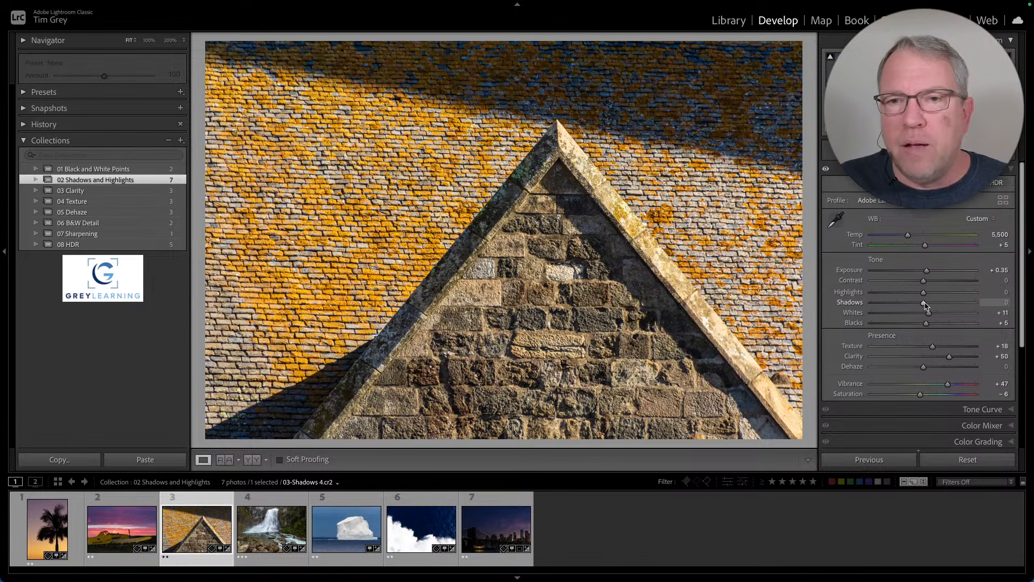
pyautogui.moveTo(924, 305)
pyautogui.mouseDown()
pyautogui.moveTo(897, 306)
pyautogui.moveTo(916, 307)
pyautogui.mouseUp()
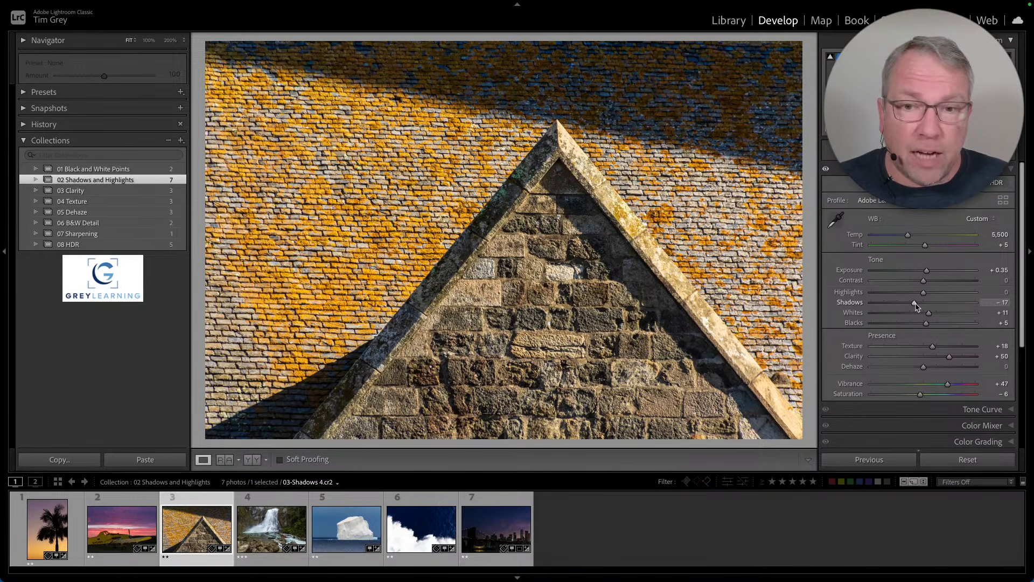
pyautogui.click(139, 538)
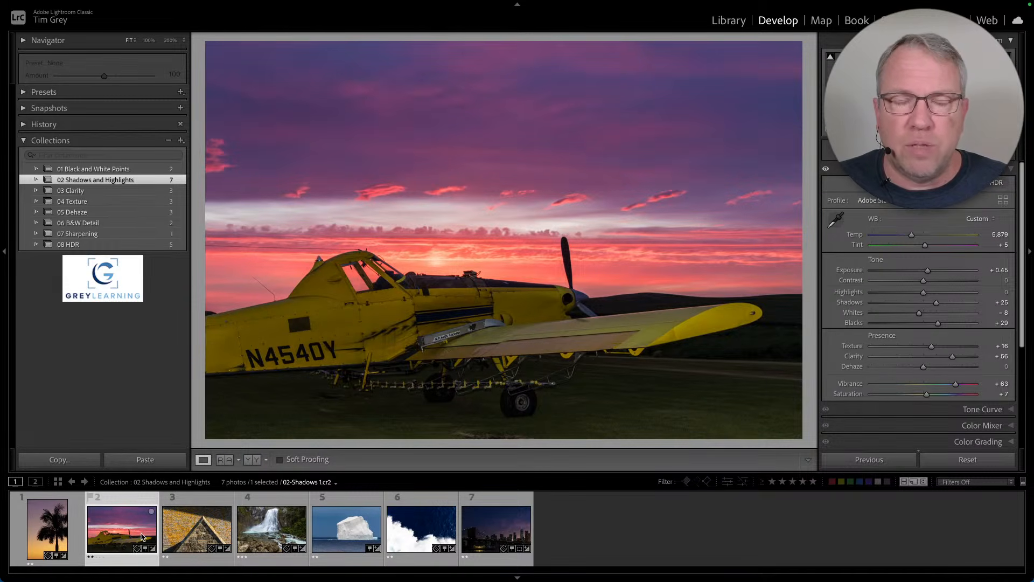
pyautogui.click(197, 528)
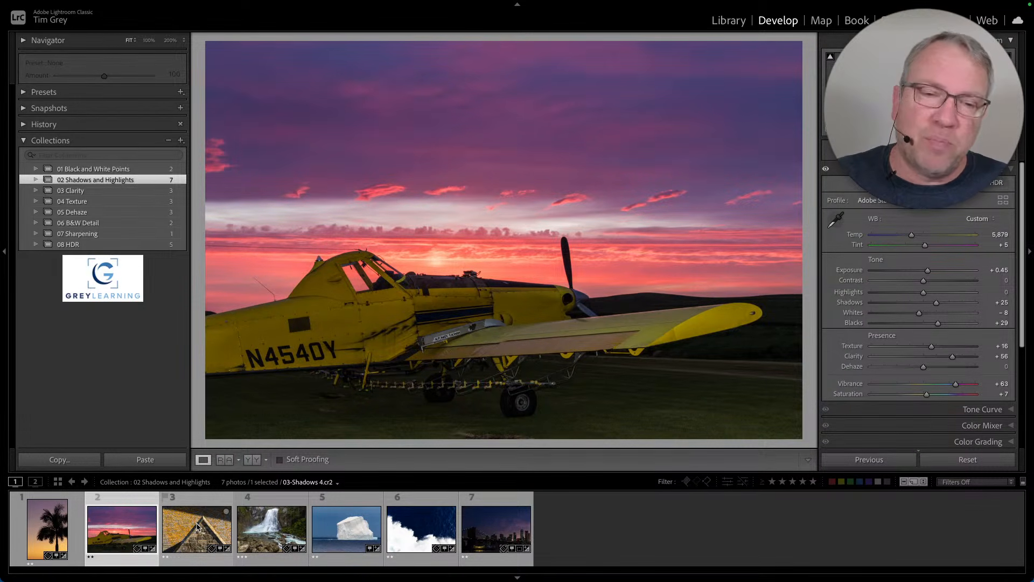
pyautogui.click(197, 527)
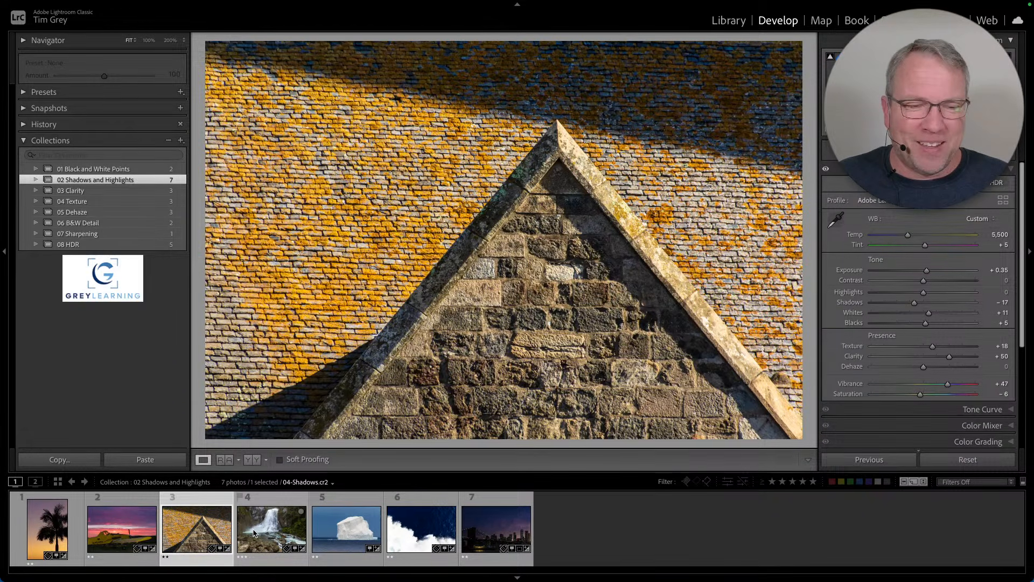
# Set the waterfall photo's Whites to +16 and Blacks to -2, and settle Shadows at +30 after trying -86, +45 and +2
pyautogui.click(254, 533)
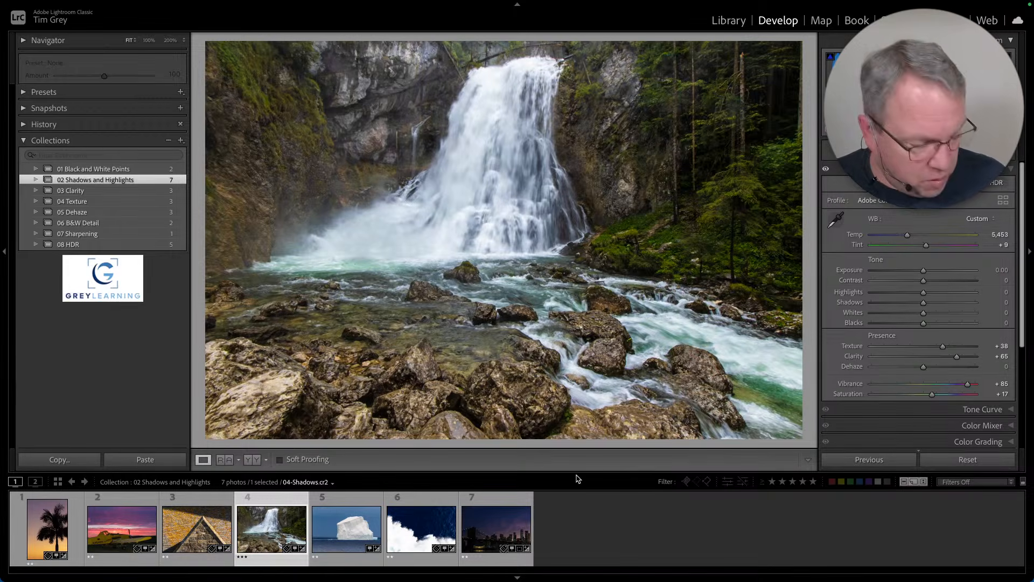
pyautogui.moveTo(923, 313)
pyautogui.mouseDown()
pyautogui.moveTo(940, 317)
pyautogui.moveTo(923, 326)
pyautogui.mouseUp()
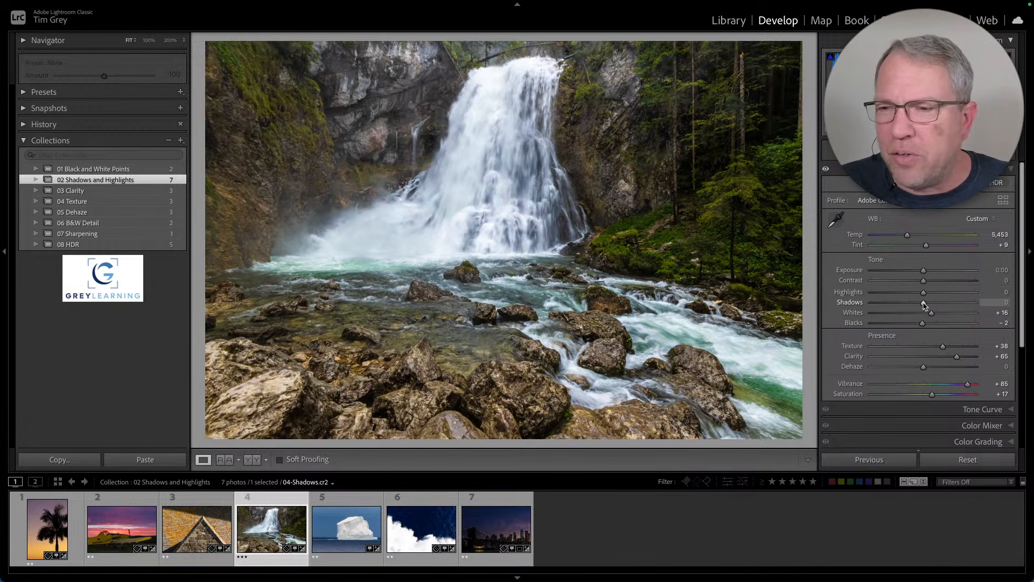
pyautogui.moveTo(925, 304); pyautogui.dragTo(880, 306)
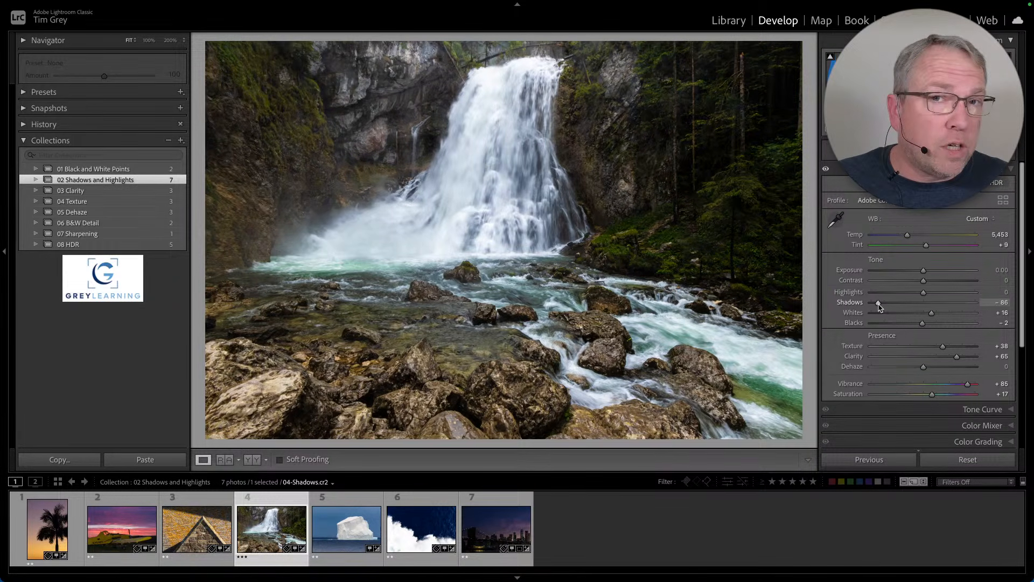
pyautogui.moveTo(879, 305); pyautogui.dragTo(948, 307)
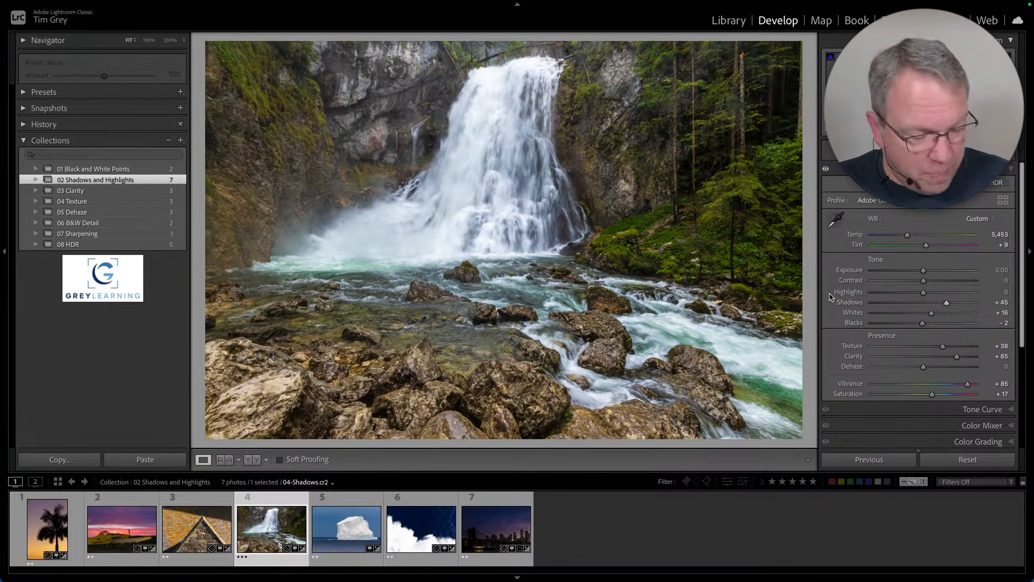
pyautogui.press('F1')
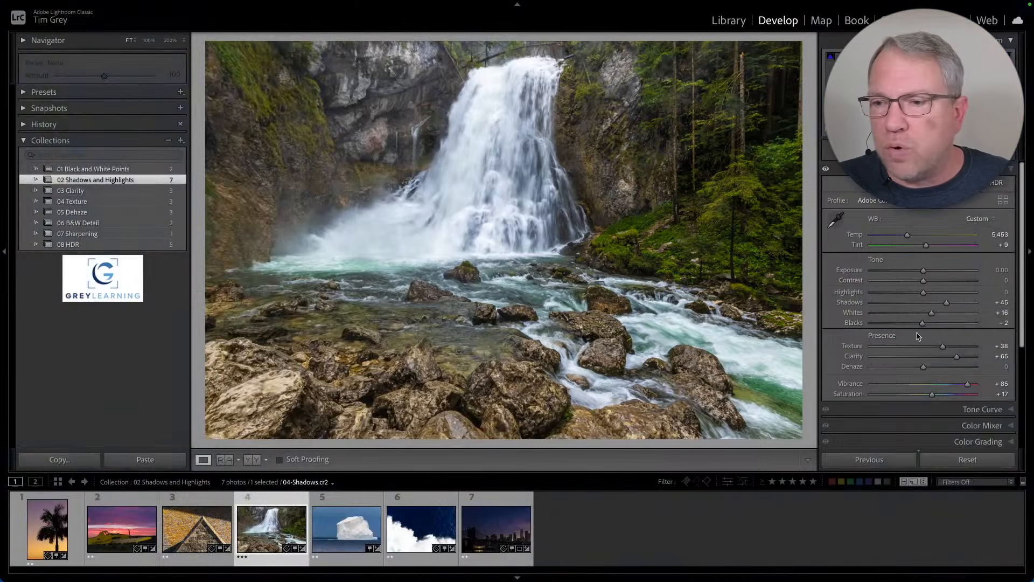
pyautogui.moveTo(947, 303); pyautogui.dragTo(926, 305)
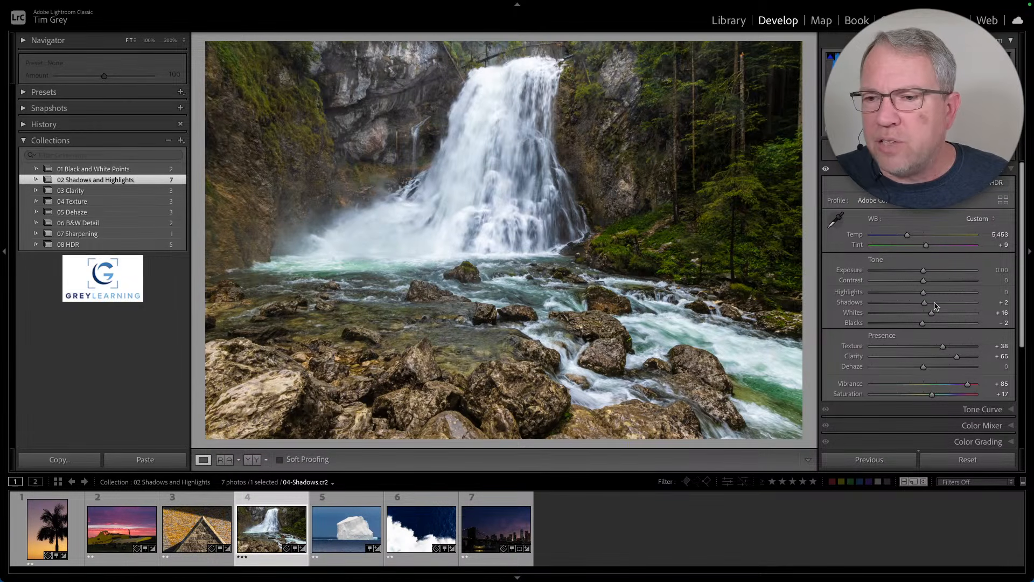
pyautogui.moveTo(925, 302); pyautogui.dragTo(940, 305)
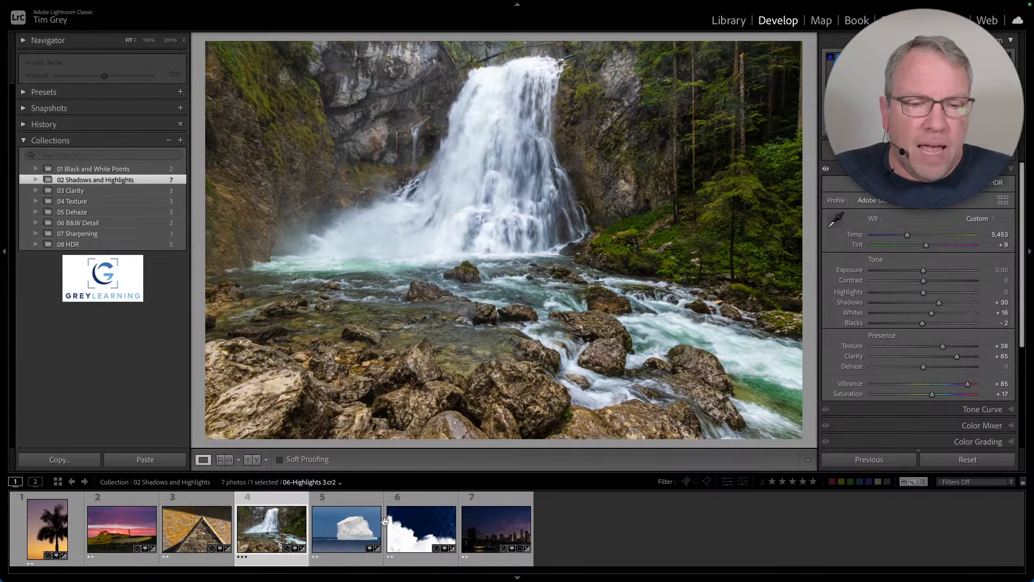
# Set the iceberg photo's Whites to +82 and Highlights to -74, and compare it with the airplane photo
pyautogui.click(338, 542)
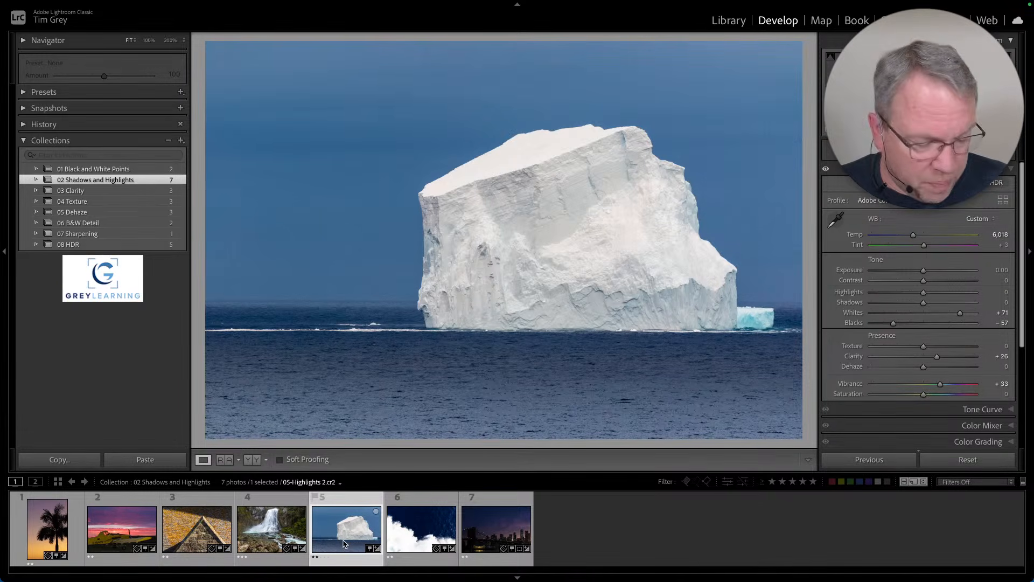
pyautogui.moveTo(960, 313); pyautogui.dragTo(966, 316)
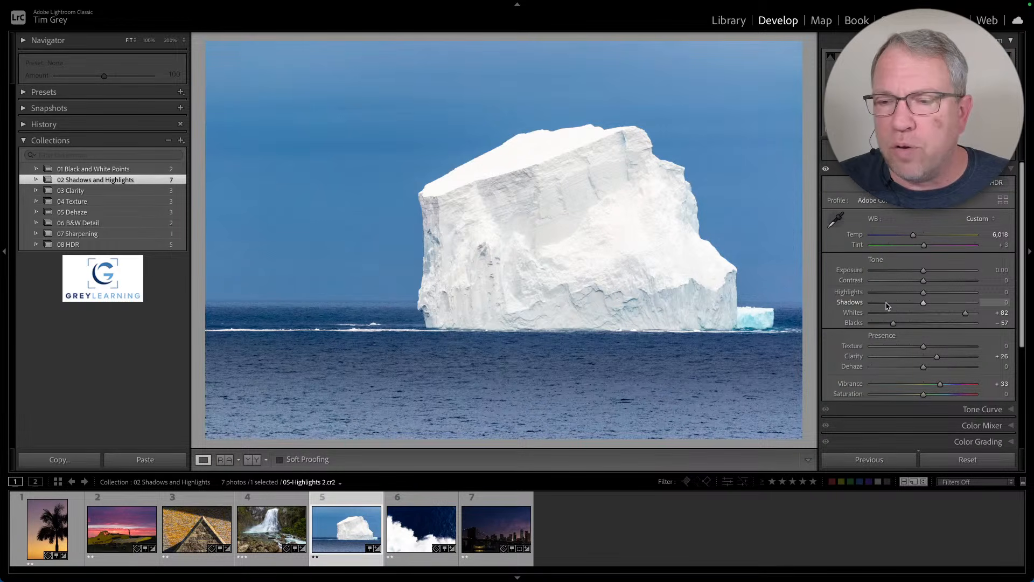
pyautogui.moveTo(924, 298); pyautogui.dragTo(887, 296)
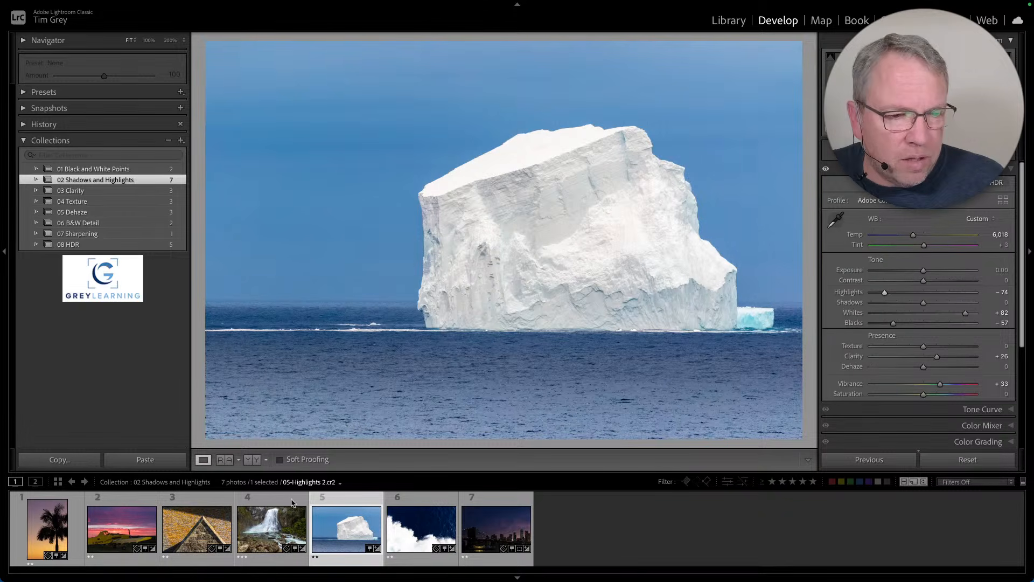
pyautogui.click(124, 527)
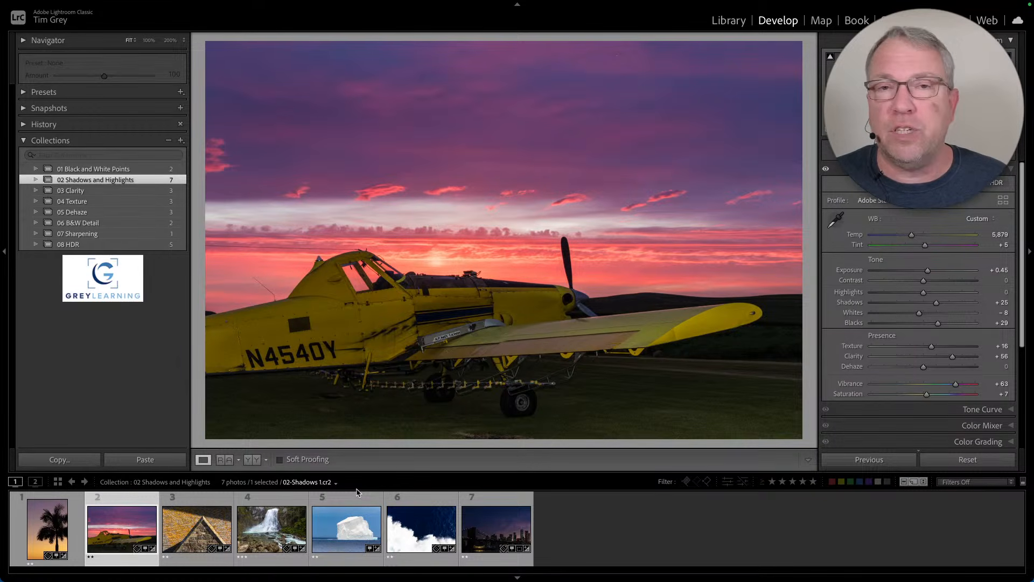
pyautogui.click(351, 525)
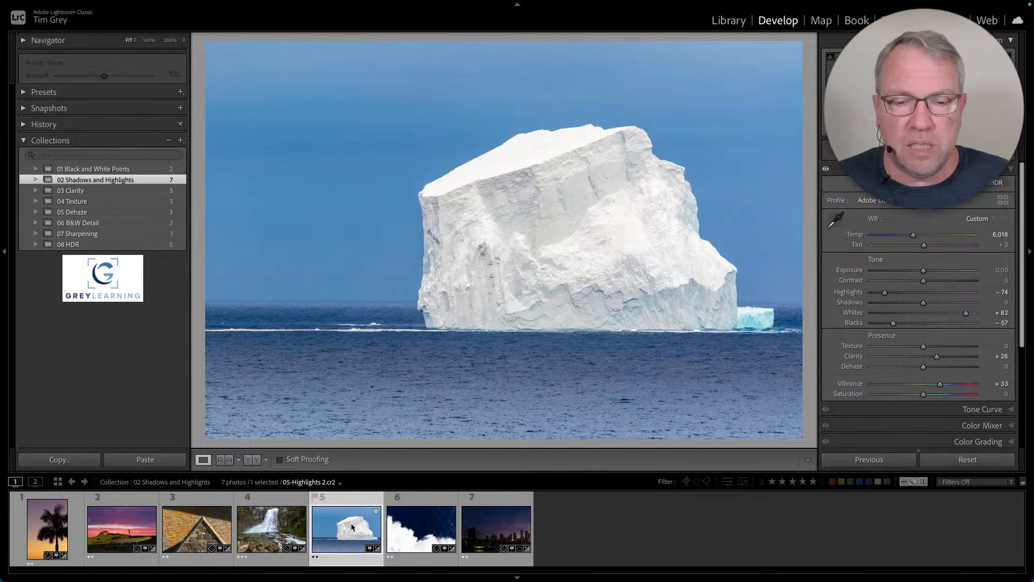
# Set the ocean wave photo's Whites to -88 using the clipping preview, and settle Highlights at -96 after trying -100
pyautogui.click(411, 538)
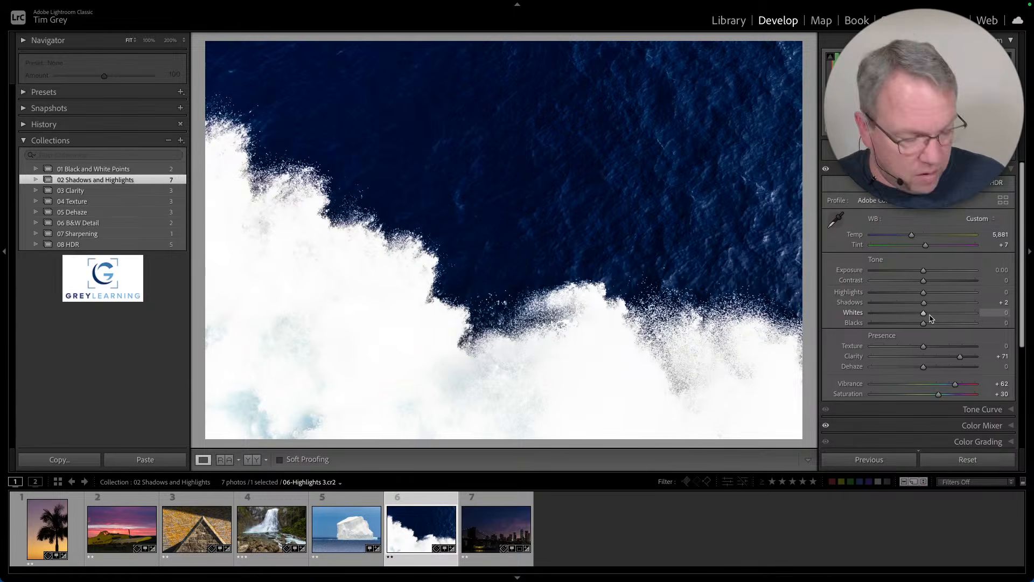
pyautogui.keyDown('alt'); pyautogui.click(924, 314); pyautogui.keyUp('alt')
pyautogui.moveTo(925, 317); pyautogui.dragTo(879, 322)
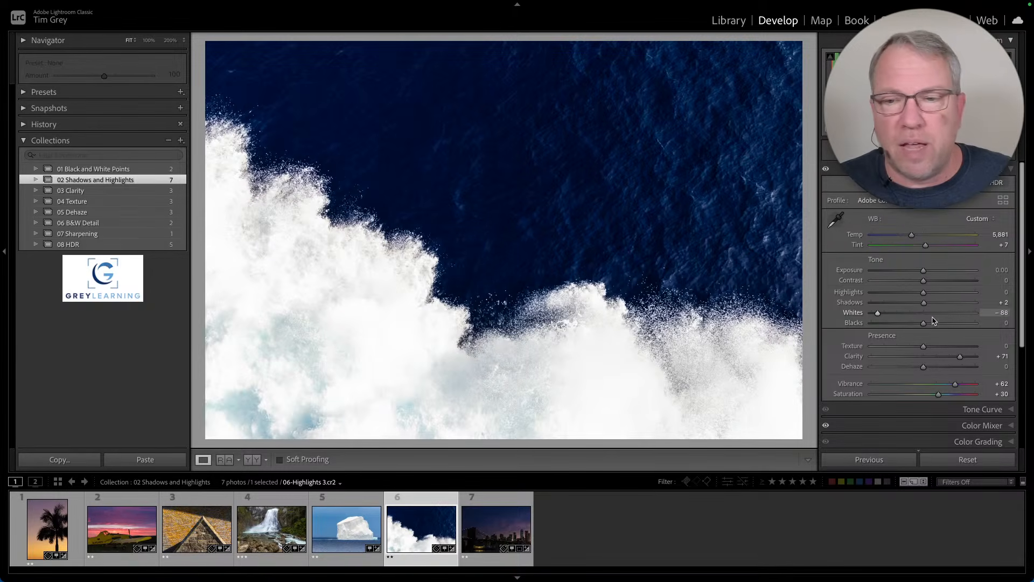
pyautogui.moveTo(925, 295); pyautogui.dragTo(863, 295)
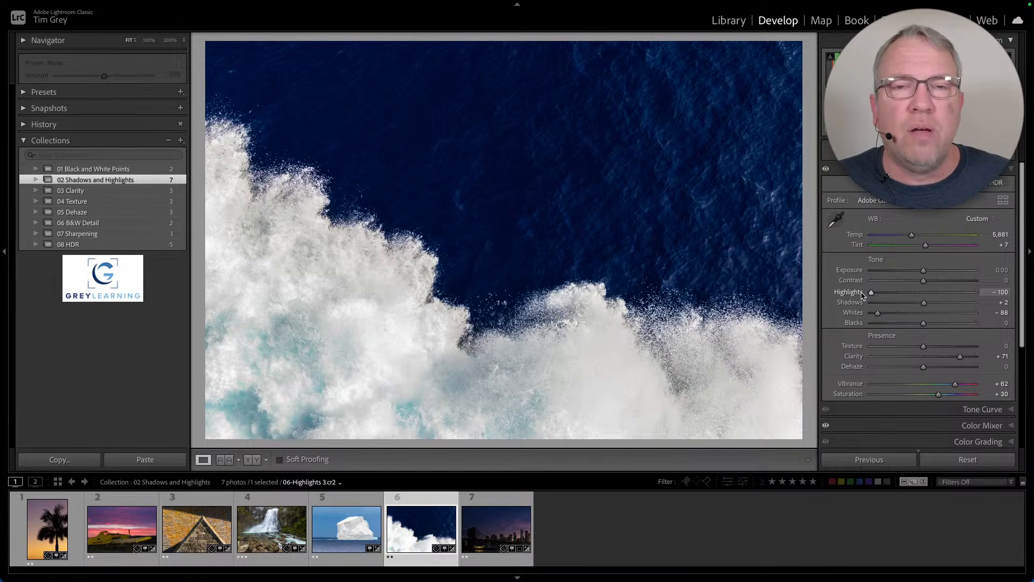
pyautogui.moveTo(863, 295)
pyautogui.mouseDown()
pyautogui.moveTo(917, 295)
pyautogui.moveTo(874, 296)
pyautogui.mouseUp()
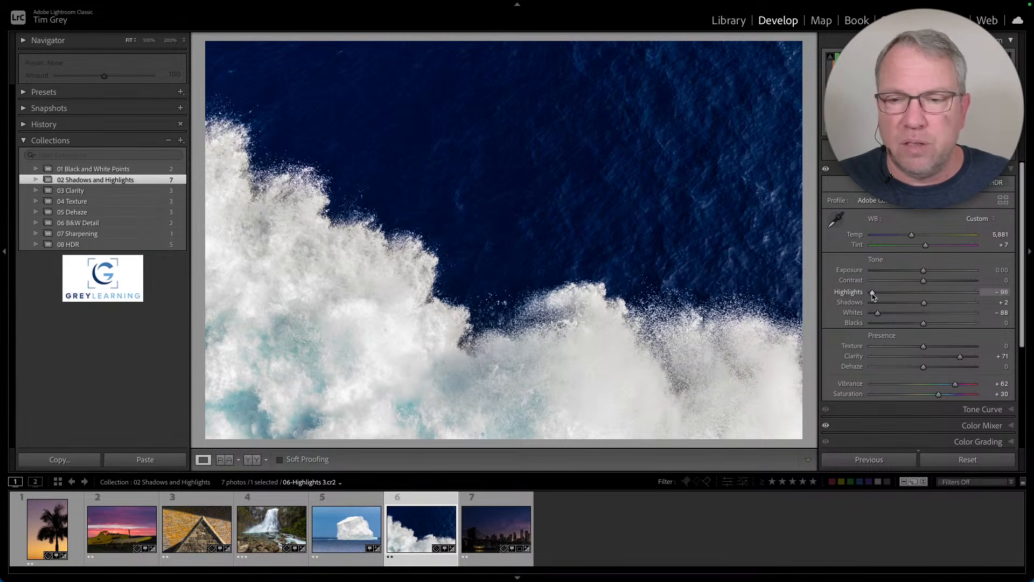
# Set the night bridge skyline photo's Whites to +1 and Blacks to +26 using the clipping previews
pyautogui.click(495, 530)
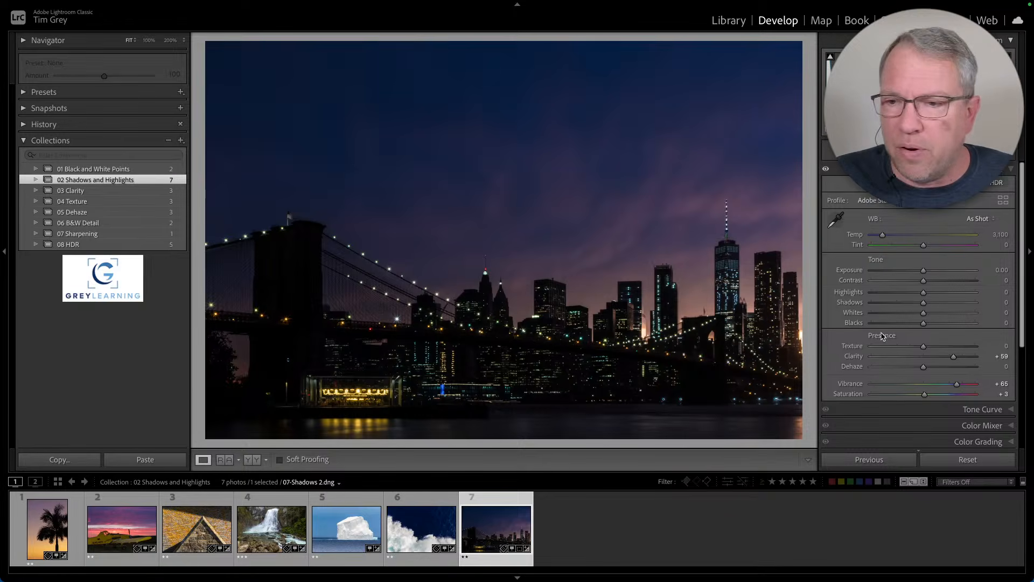
pyautogui.press('alt')
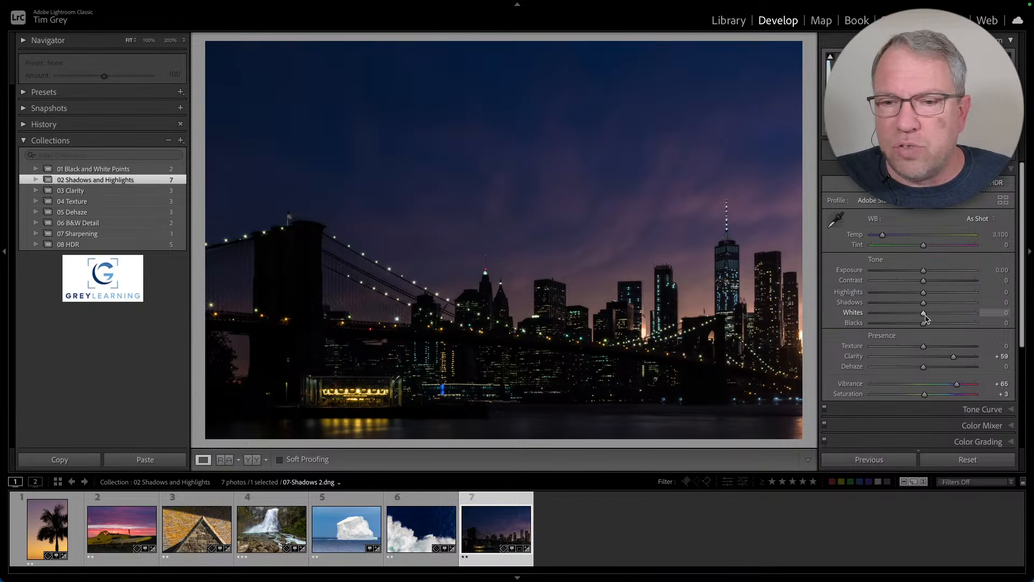
pyautogui.moveTo(925, 319); pyautogui.dragTo(926, 318)
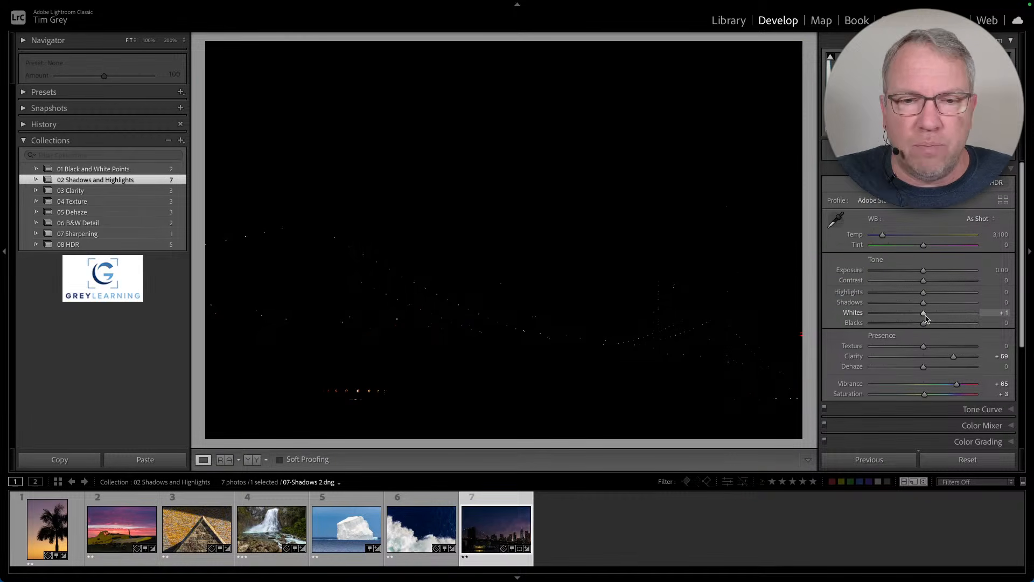
pyautogui.moveTo(926, 318); pyautogui.dragTo(939, 328)
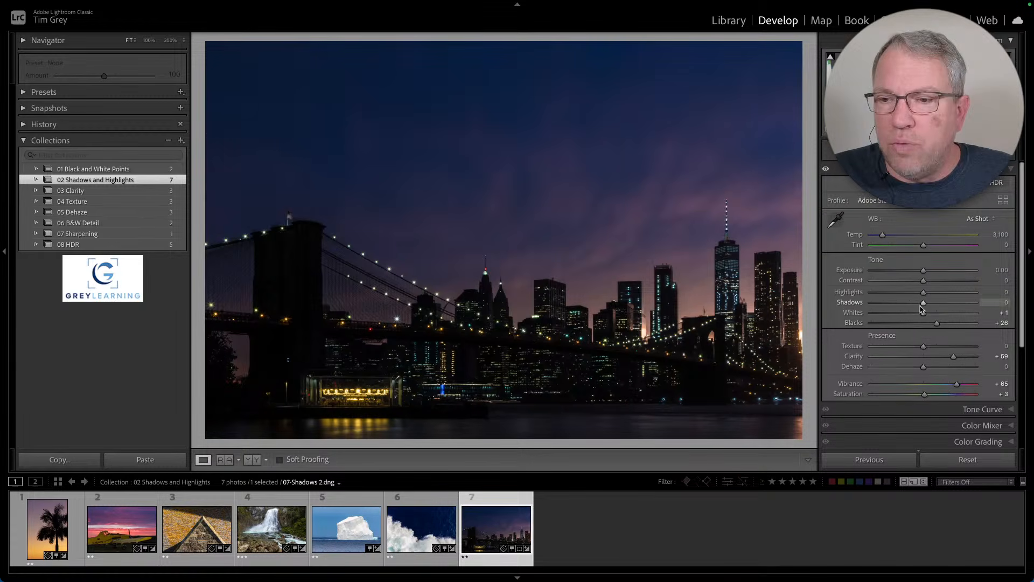
# Brighten the skyline photo with Shadows at +94 and Exposure at +1.80, and readjust Whites to -8 and Blacks to -4
pyautogui.moveTo(925, 305); pyautogui.dragTo(973, 305)
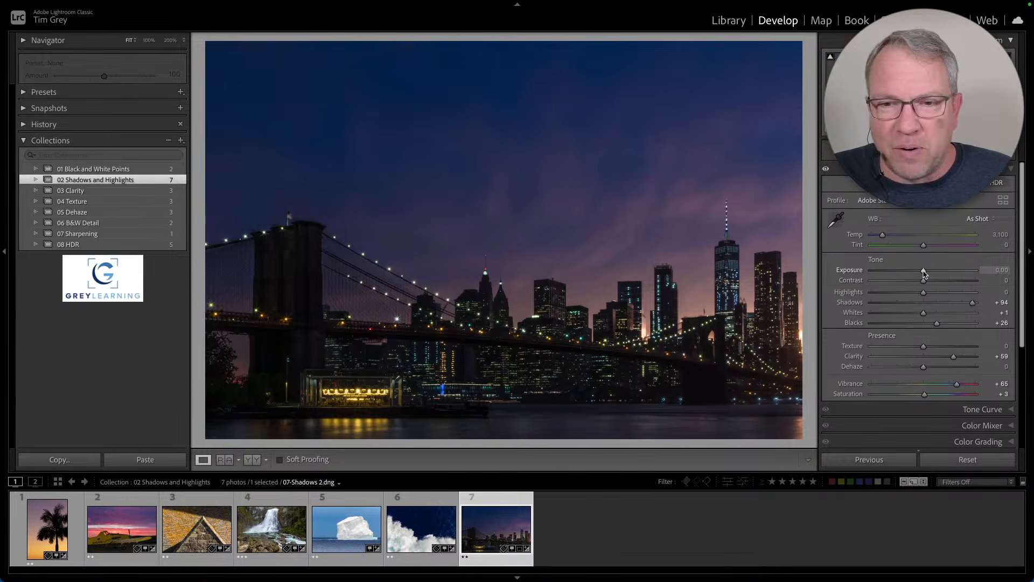
pyautogui.moveTo(924, 273); pyautogui.dragTo(934, 273)
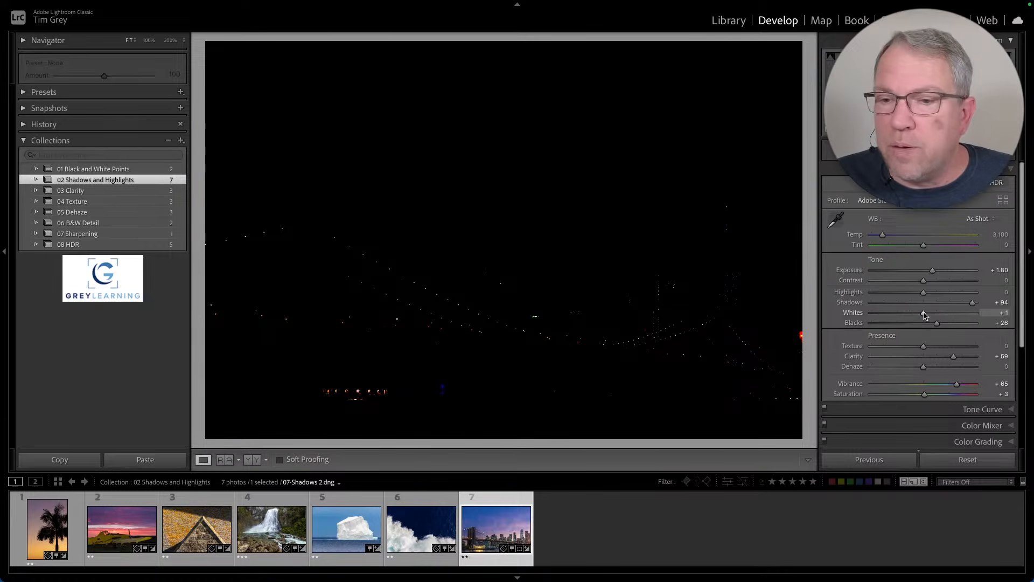
pyautogui.moveTo(924, 314)
pyautogui.mouseDown()
pyautogui.moveTo(937, 324)
pyautogui.moveTo(921, 325)
pyautogui.mouseUp()
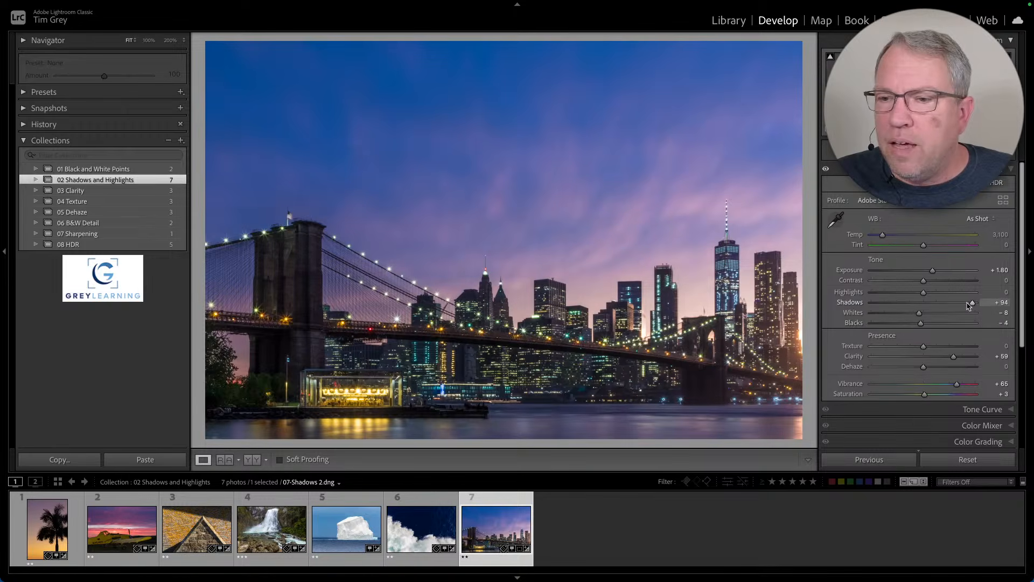
# Settle the skyline photo's Shadows at +25 after trying +85 and +100
pyautogui.moveTo(972, 302)
pyautogui.mouseDown()
pyautogui.moveTo(948, 306)
pyautogui.moveTo(968, 306)
pyautogui.mouseUp()
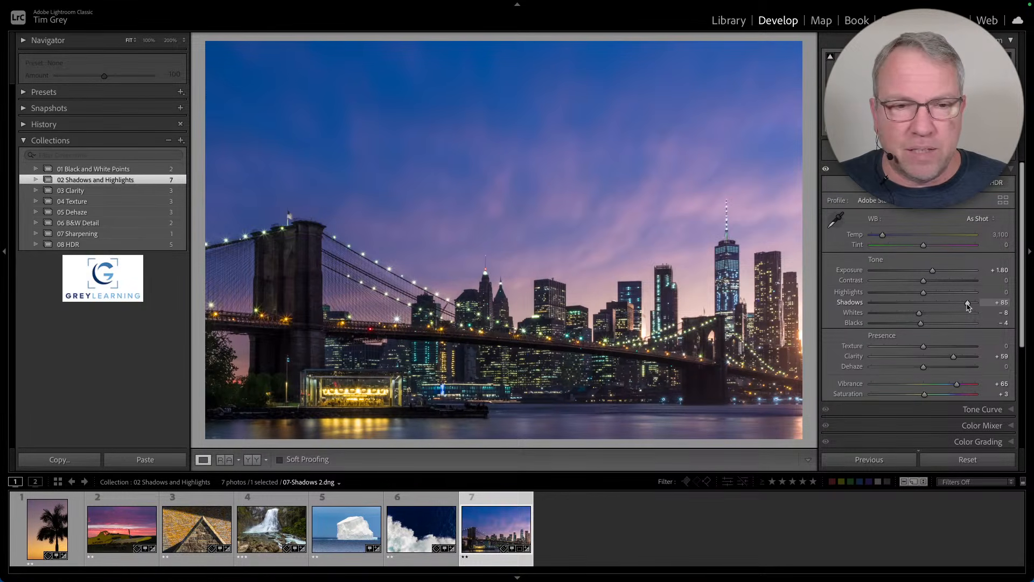
pyautogui.moveTo(968, 305); pyautogui.dragTo(981, 304)
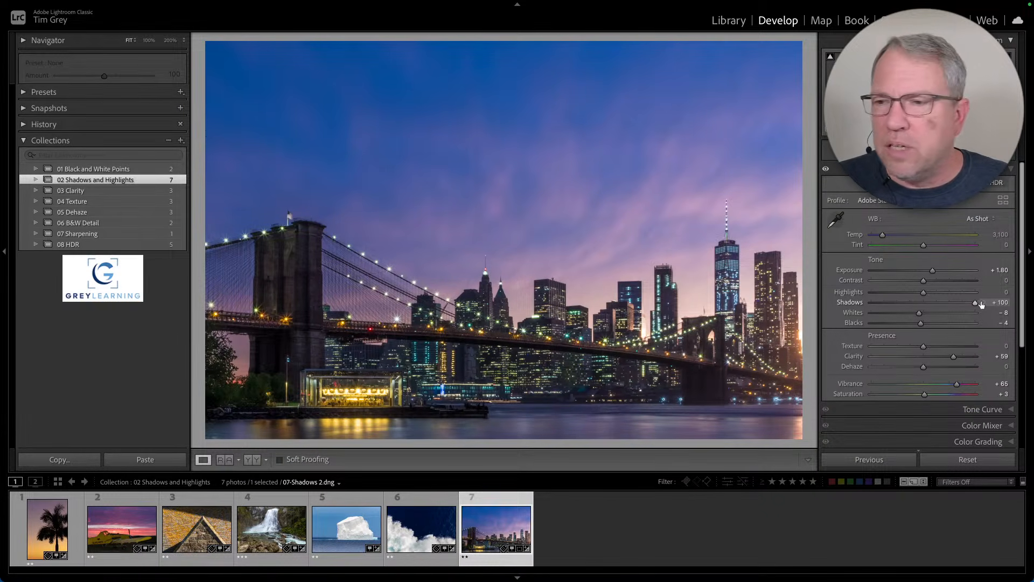
pyautogui.moveTo(981, 304); pyautogui.dragTo(937, 306)
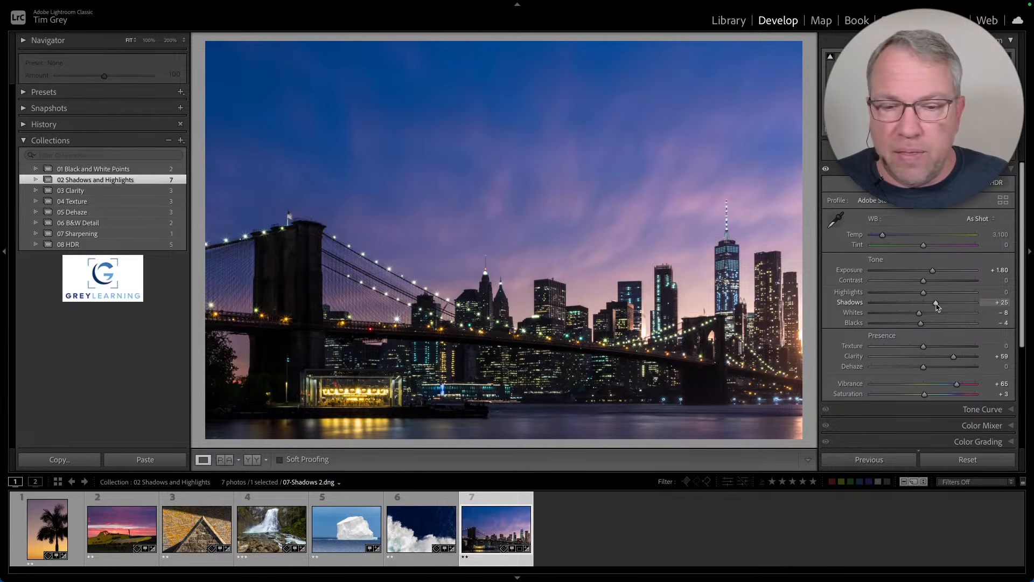
# In the 03 Clarity collection, settle the yellow and green water reflection photo's Clarity at +26 after trying -4, +88 and -100
pyautogui.click(69, 191)
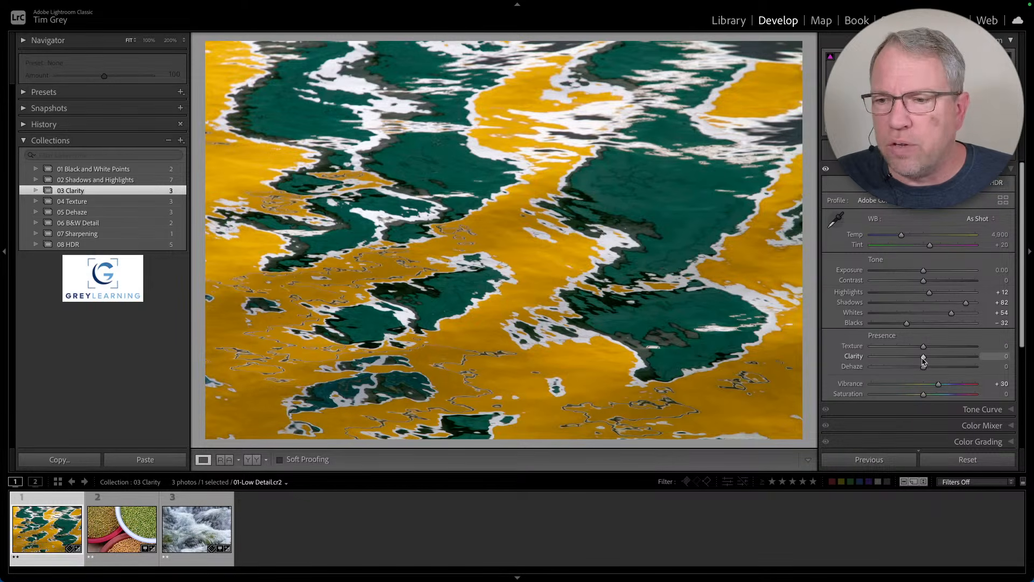
pyautogui.moveTo(924, 360)
pyautogui.mouseDown()
pyautogui.moveTo(972, 360)
pyautogui.moveTo(906, 360)
pyautogui.moveTo(981, 361)
pyautogui.moveTo(890, 363)
pyautogui.moveTo(956, 362)
pyautogui.moveTo(905, 362)
pyautogui.moveTo(921, 364)
pyautogui.mouseUp()
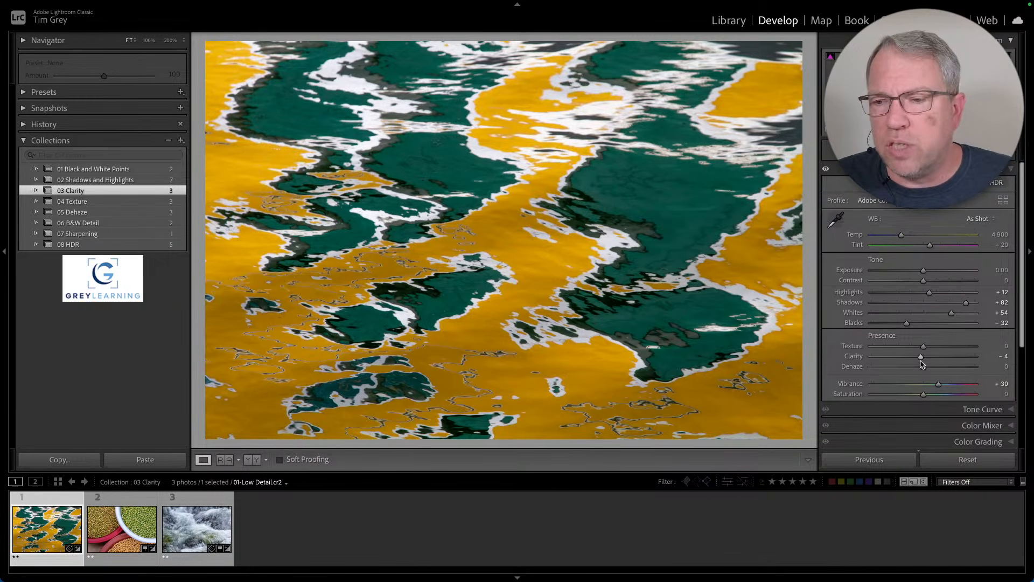
pyautogui.moveTo(922, 358); pyautogui.dragTo(971, 359)
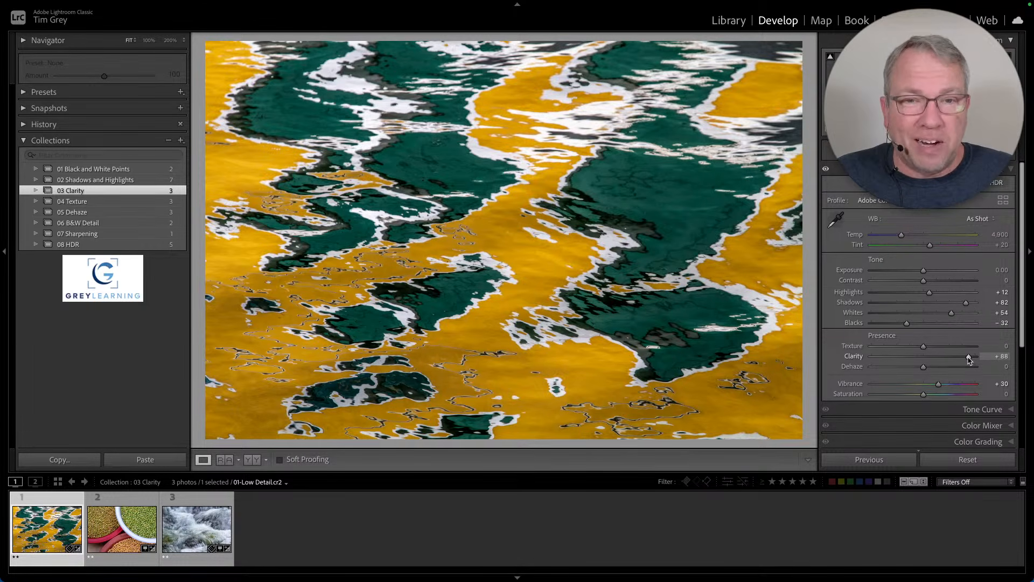
pyautogui.moveTo(970, 360); pyautogui.dragTo(869, 361)
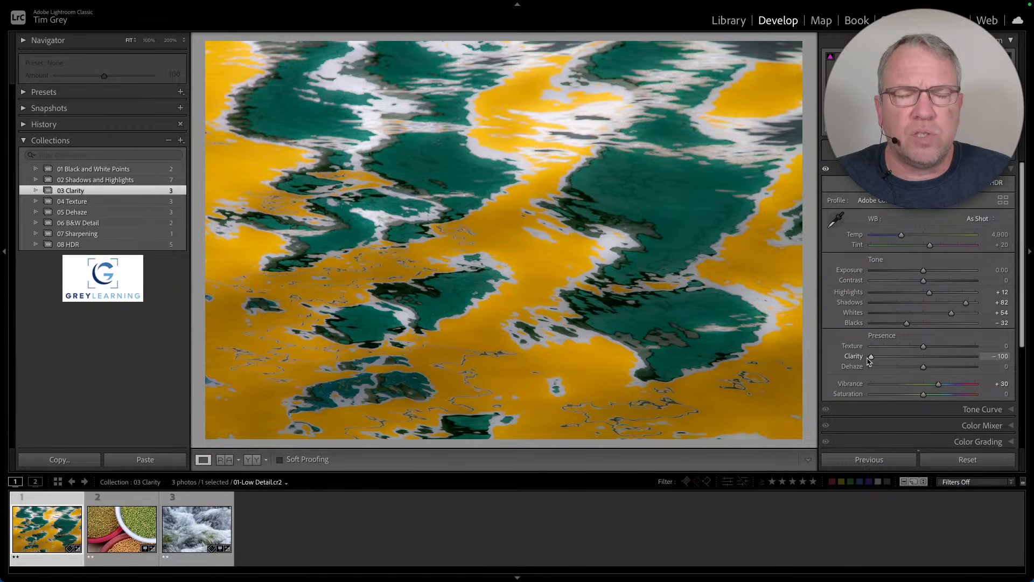
pyautogui.moveTo(871, 359); pyautogui.dragTo(938, 359)
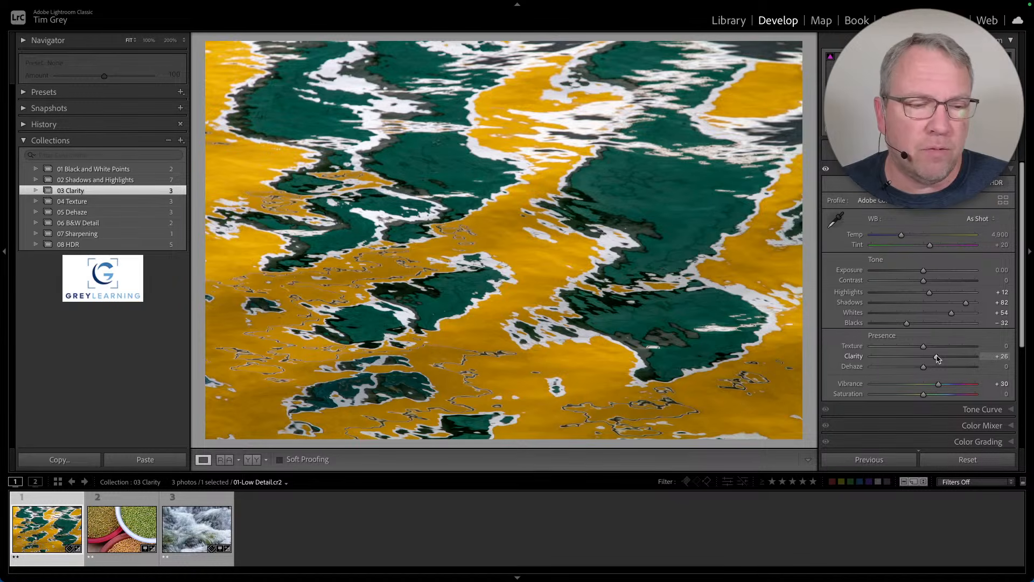
# Set Clarity to +67 on the photo of peas and beans in bowls after trying +88 and -100
pyautogui.click(127, 521)
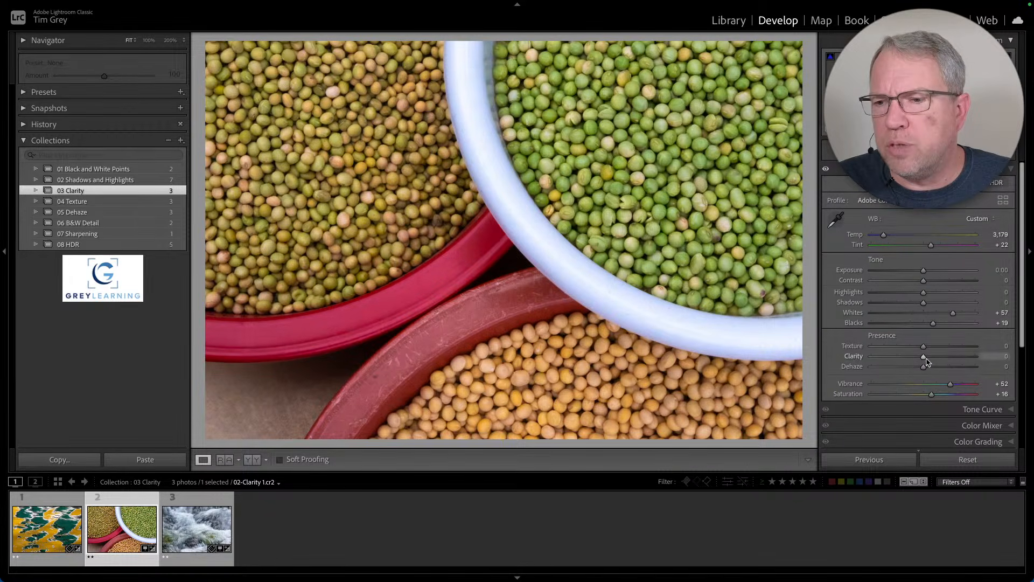
pyautogui.moveTo(927, 362); pyautogui.dragTo(971, 360)
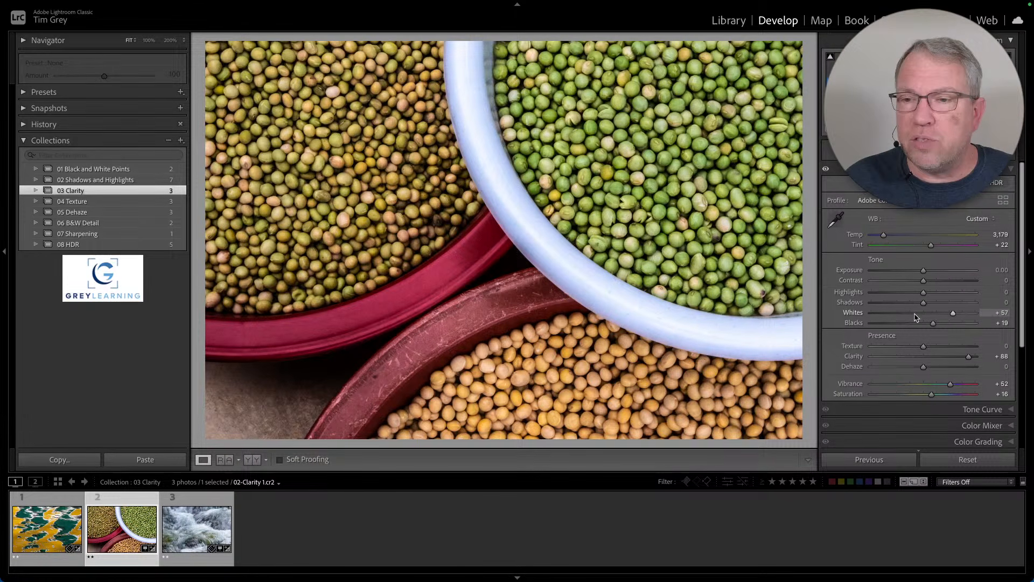
pyautogui.moveTo(969, 357); pyautogui.dragTo(862, 357)
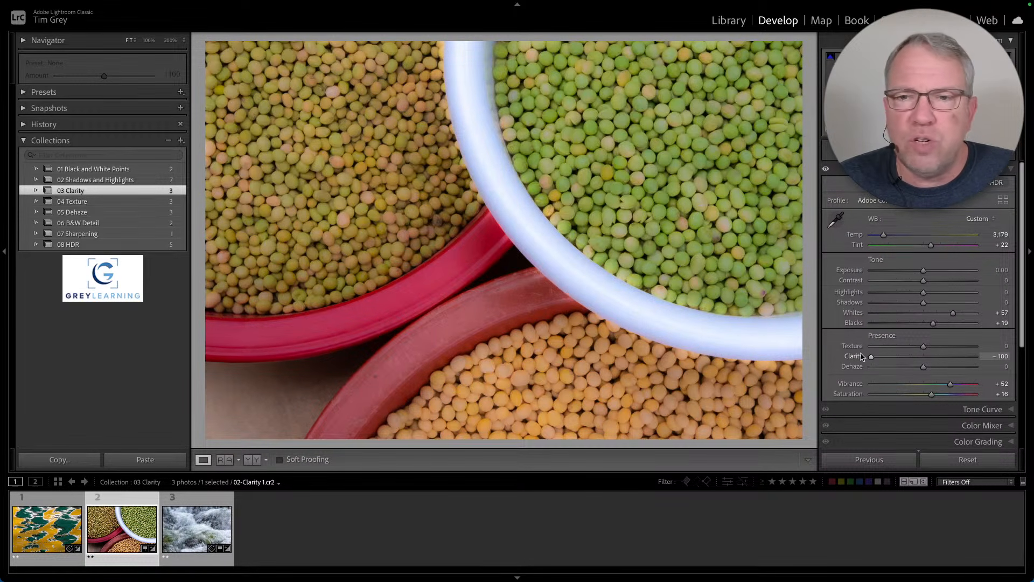
pyautogui.moveTo(862, 357); pyautogui.dragTo(961, 358)
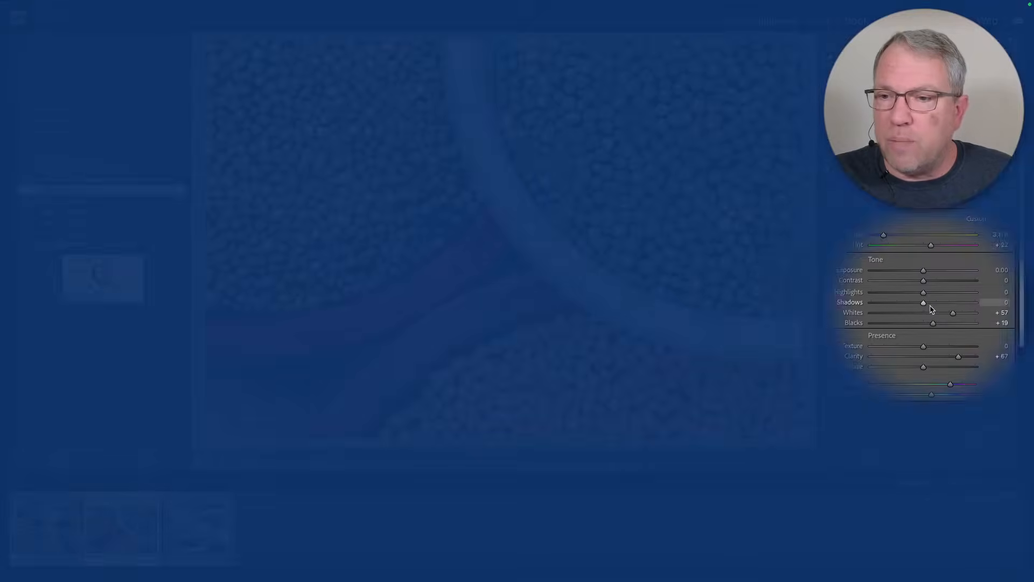
# Raise the peas and beans photo's Shadows to +53 and settle Clarity at +63 after trying +53
pyautogui.moveTo(931, 304)
pyautogui.mouseDown()
pyautogui.moveTo(965, 303)
pyautogui.moveTo(931, 304)
pyautogui.moveTo(952, 304)
pyautogui.mouseUp()
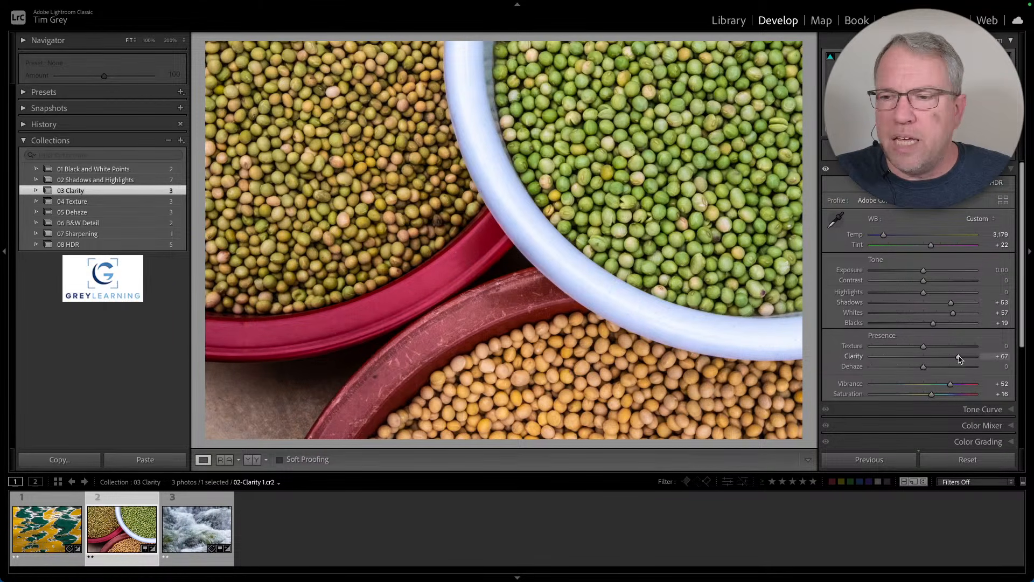
pyautogui.moveTo(958, 358)
pyautogui.mouseDown()
pyautogui.moveTo(978, 358)
pyautogui.moveTo(951, 358)
pyautogui.mouseUp()
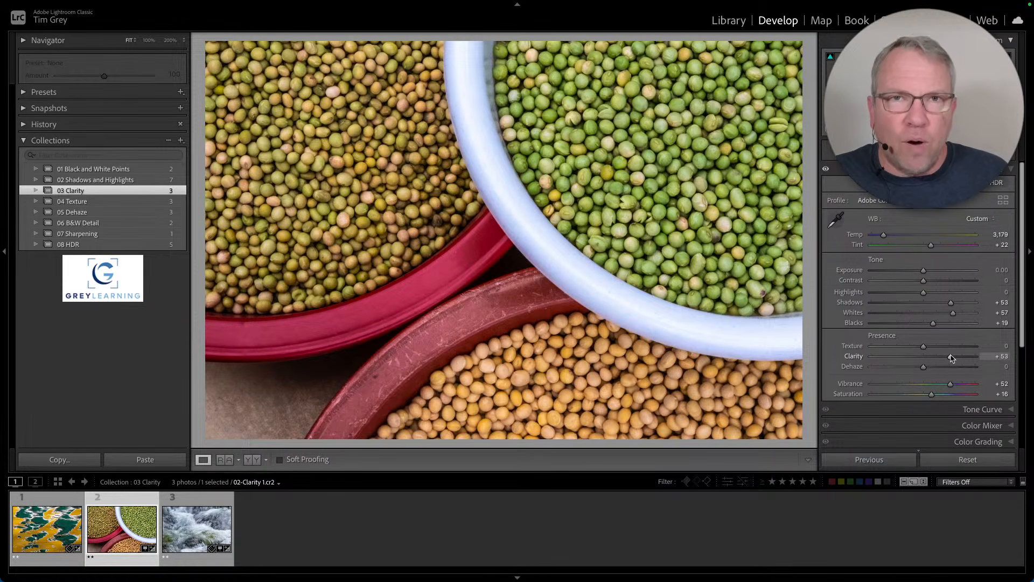
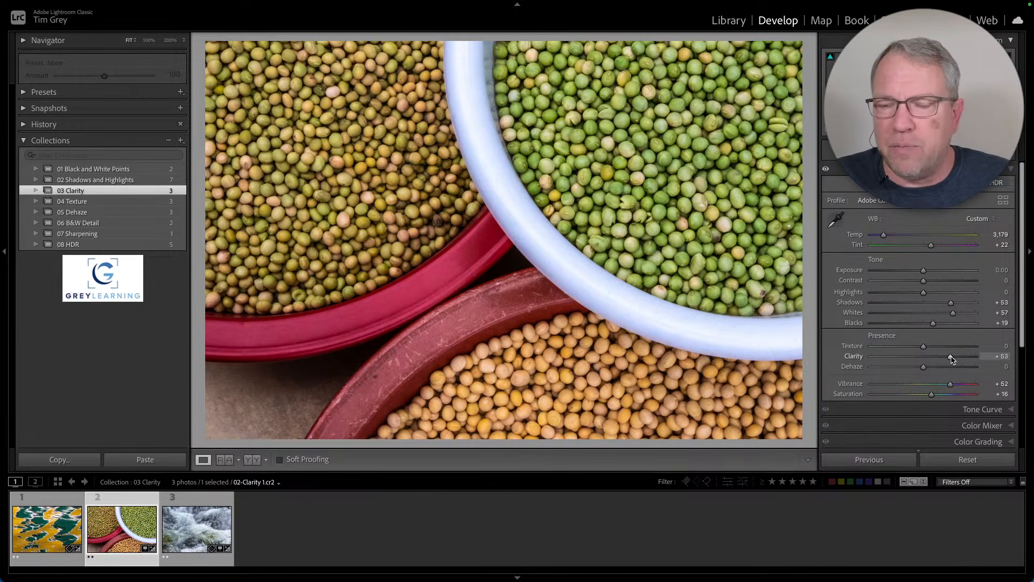
pyautogui.moveTo(950, 358)
pyautogui.mouseDown()
pyautogui.moveTo(934, 361)
pyautogui.moveTo(958, 361)
pyautogui.mouseUp()
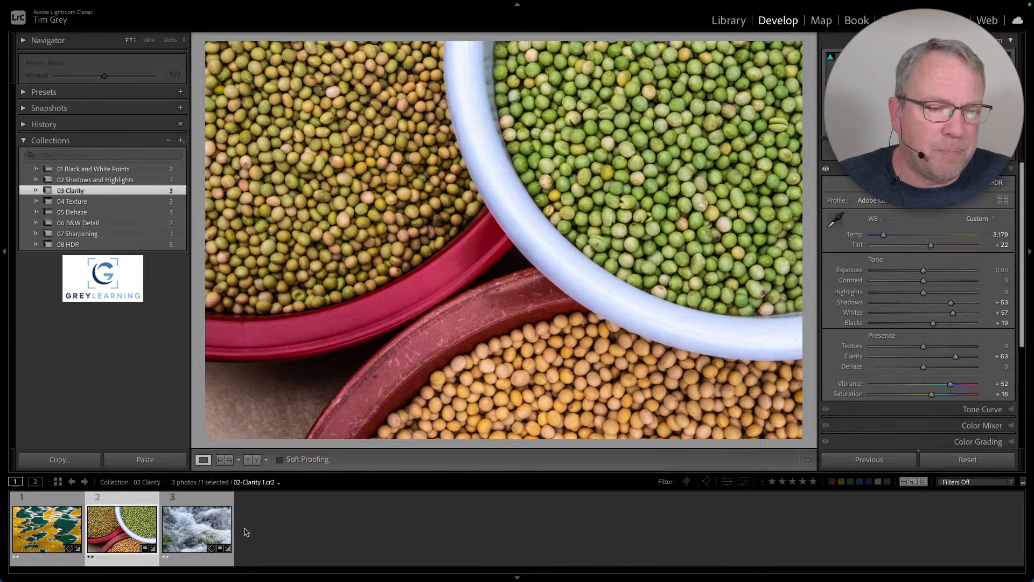
# Open the rushing stream photo and reset its Clarity and Texture to 0
pyautogui.click(199, 527)
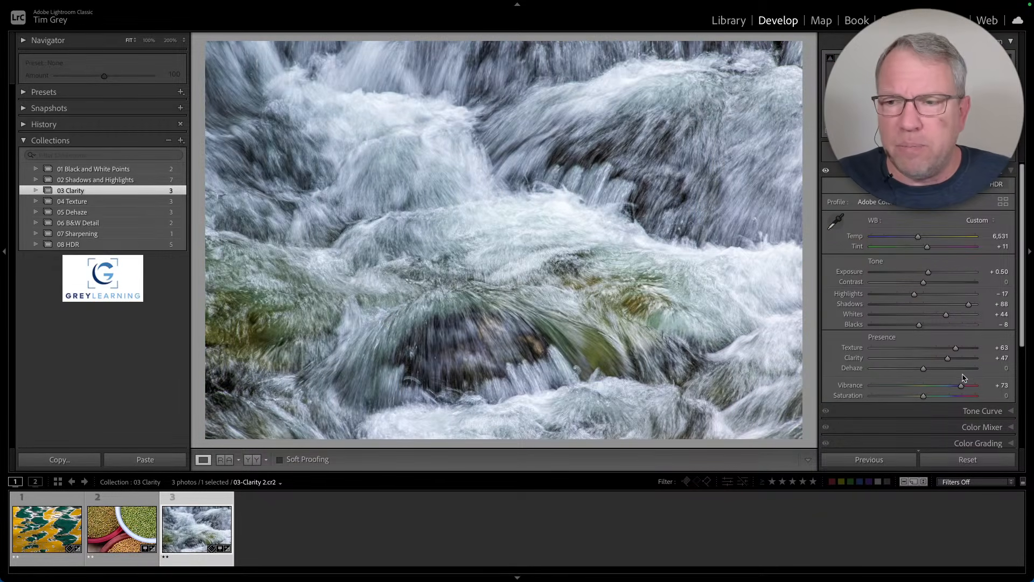
pyautogui.moveTo(950, 362); pyautogui.dragTo(925, 363)
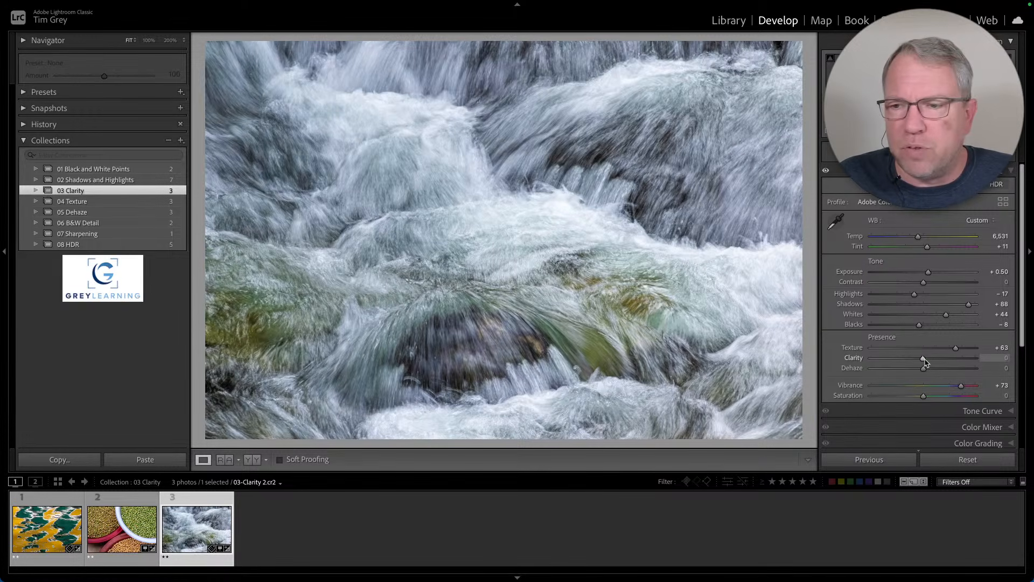
pyautogui.doubleClick(957, 348)
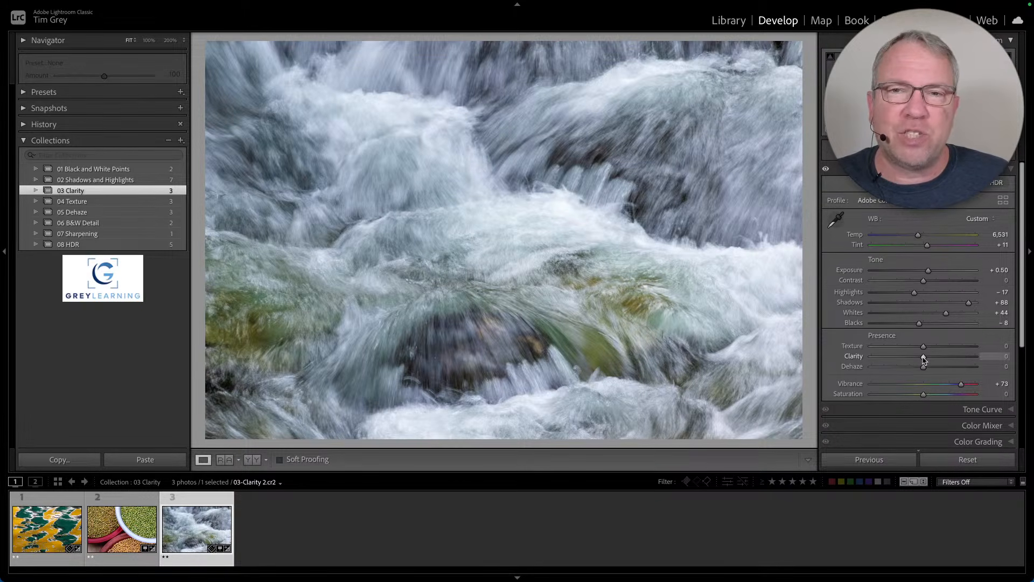
# Set the stream photo's Clarity to +68 and Texture to +53 after comparing Clarity near +100 with Texture at +100, -73 and -100
pyautogui.moveTo(924, 360); pyautogui.dragTo(976, 361)
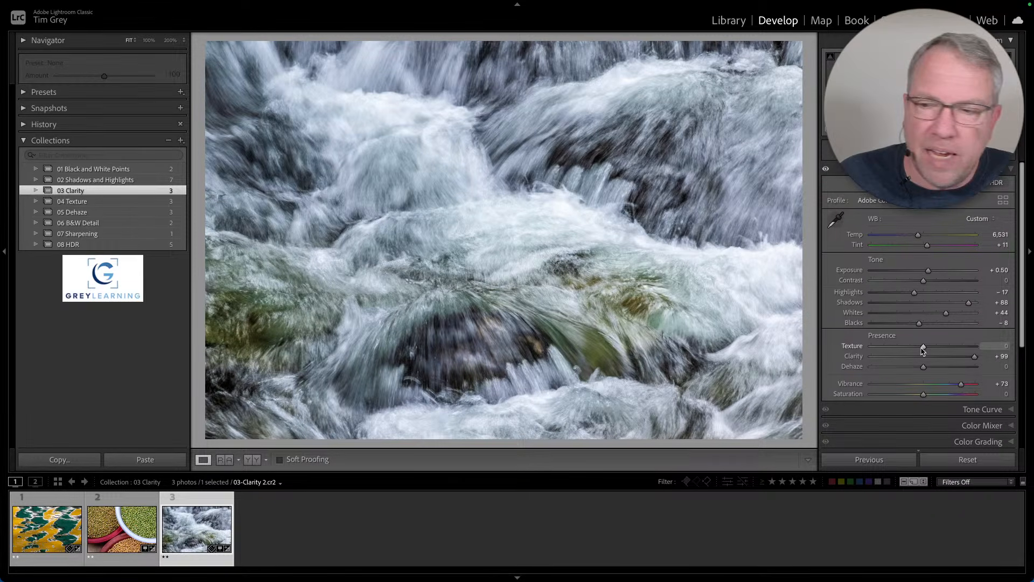
pyautogui.moveTo(923, 350); pyautogui.dragTo(978, 350)
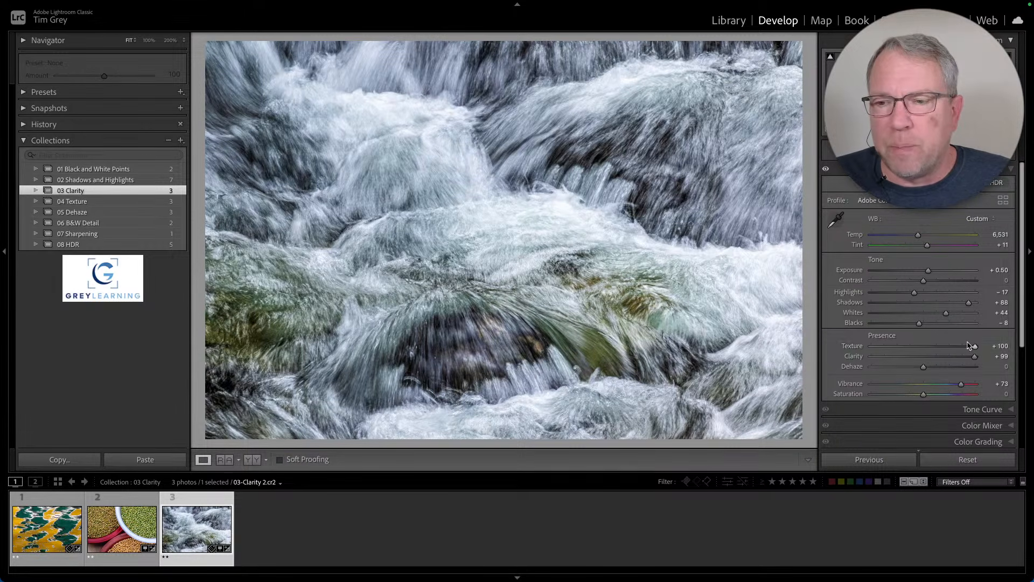
pyautogui.moveTo(978, 349); pyautogui.dragTo(887, 350)
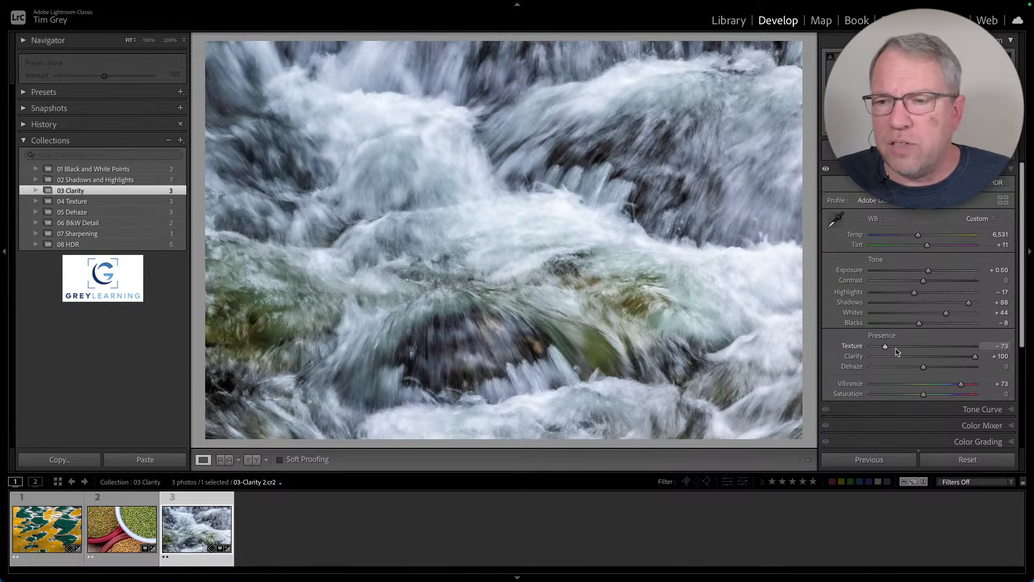
pyautogui.moveTo(886, 348); pyautogui.dragTo(865, 348)
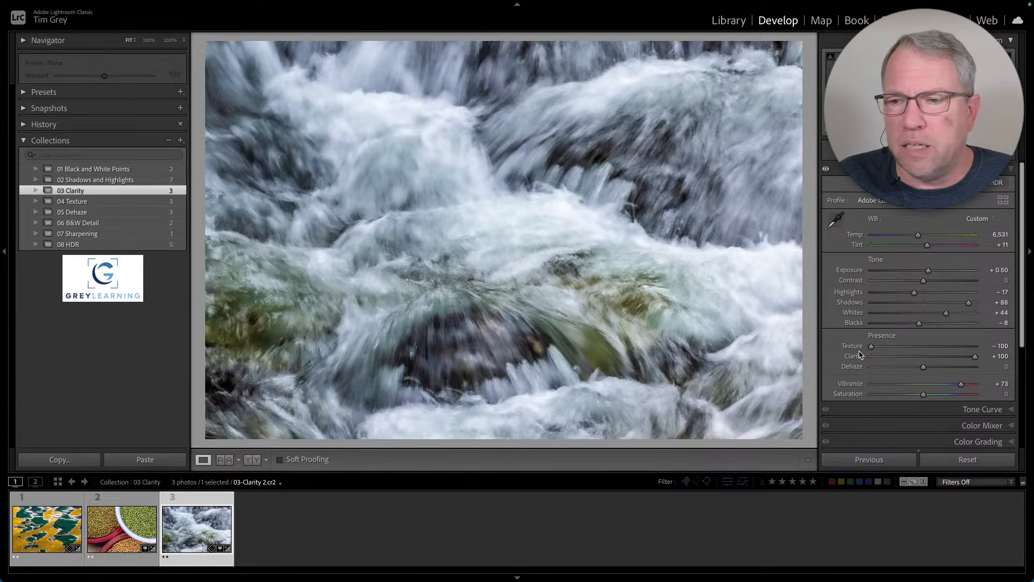
pyautogui.moveTo(871, 347); pyautogui.dragTo(951, 349)
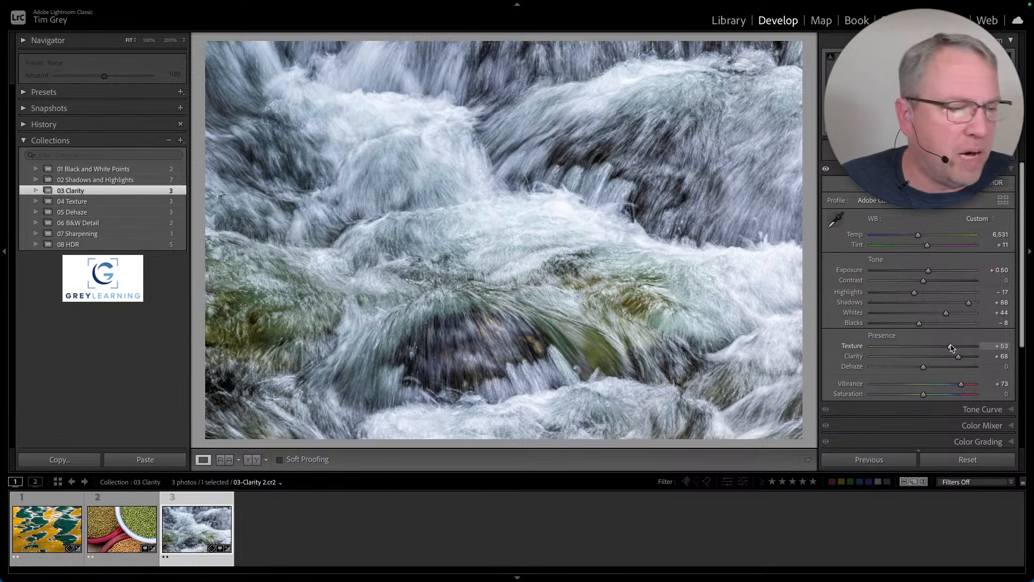
# In the 04 Texture collection, set the elephant photo's Texture to +100 and inspect the trunk's skin at 100% zoom
pyautogui.click(84, 203)
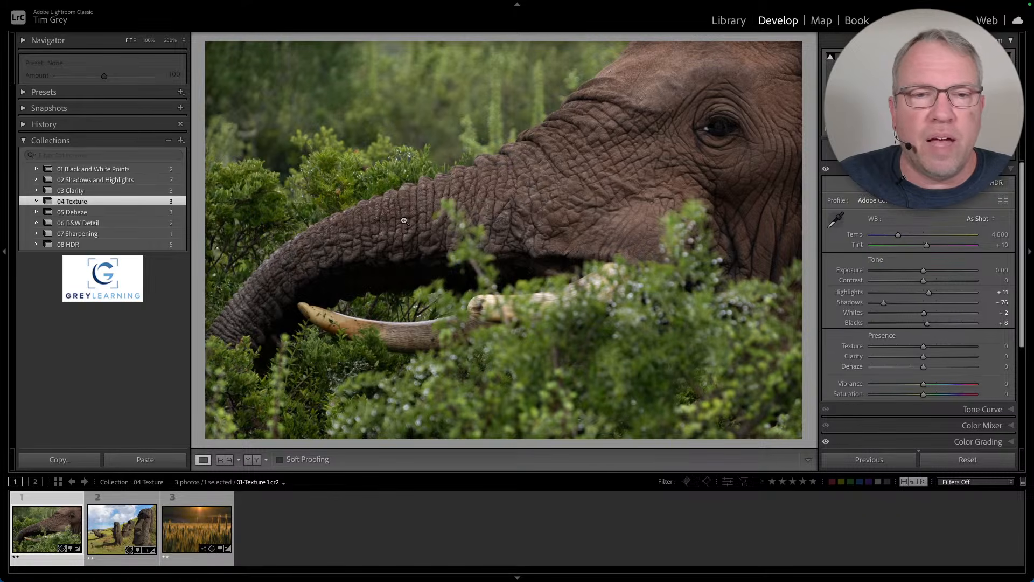
pyautogui.click(344, 240)
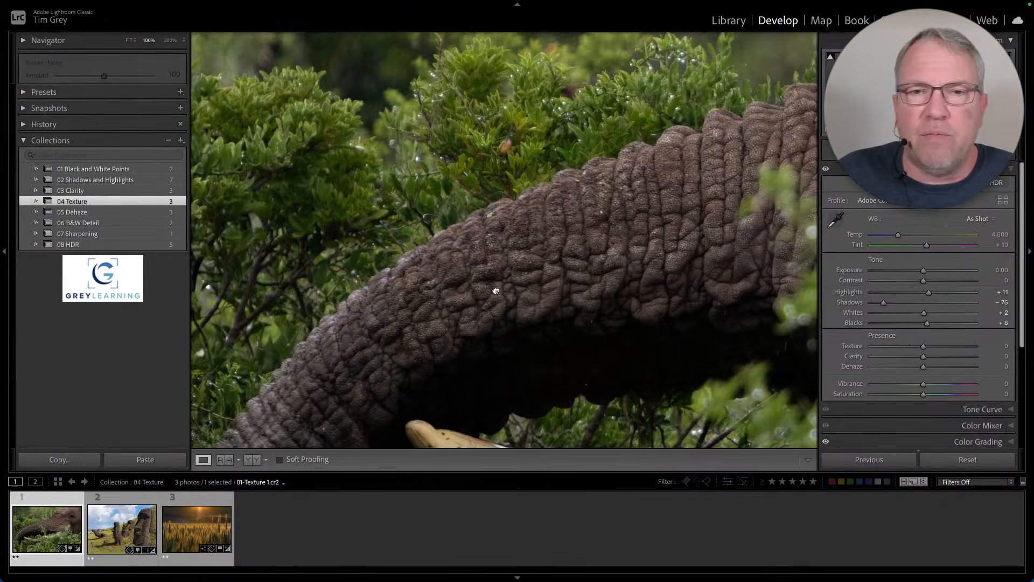
pyautogui.click(494, 290)
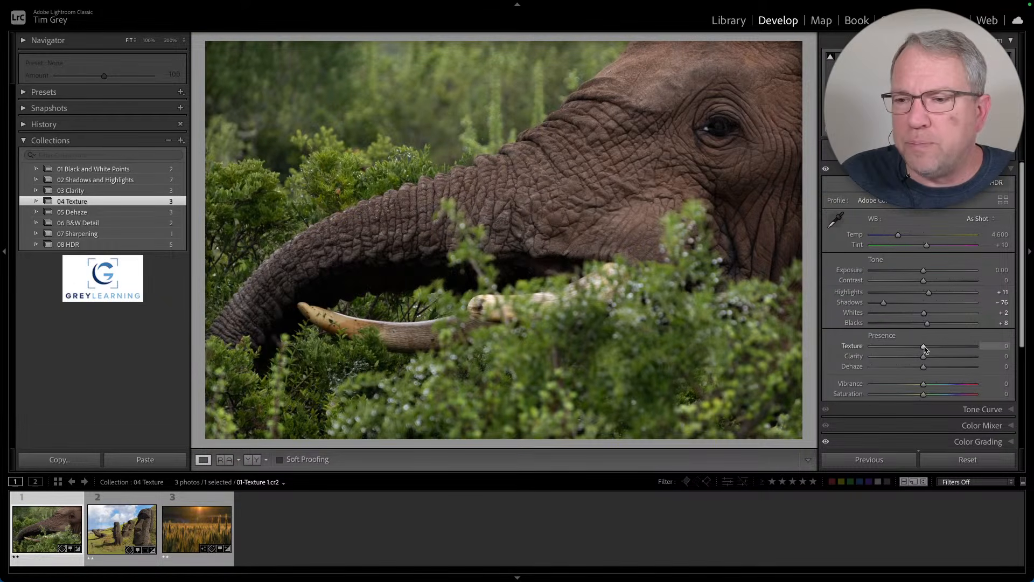
pyautogui.moveTo(924, 346); pyautogui.dragTo(980, 351)
pyautogui.click(441, 260)
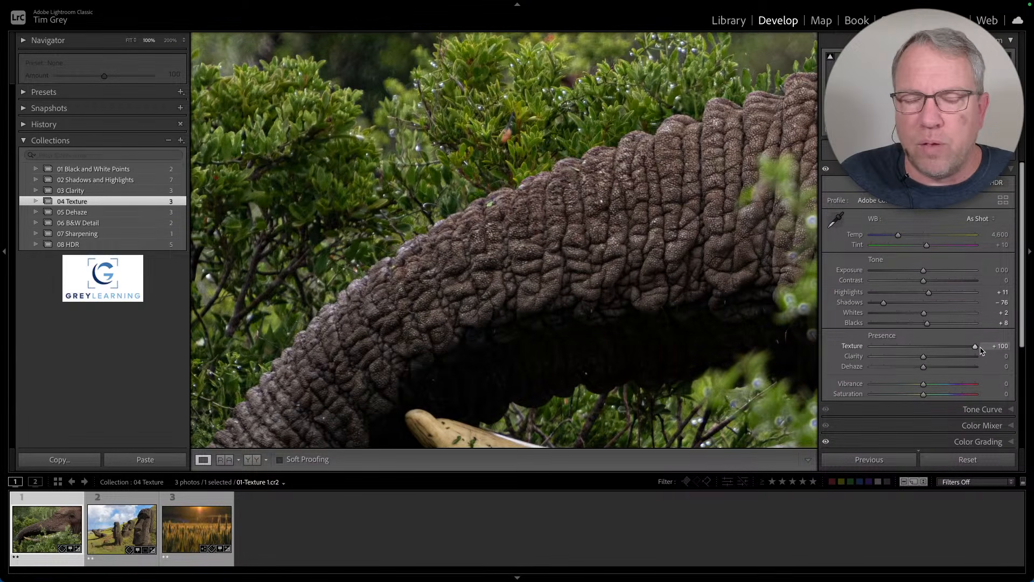
# Settle the elephant photo at Texture +83 and Clarity +21 after comparing Clarity +90 and a Texture +36, Clarity +81 mix
pyautogui.moveTo(980, 351)
pyautogui.mouseDown()
pyautogui.moveTo(890, 354)
pyautogui.moveTo(970, 349)
pyautogui.mouseUp()
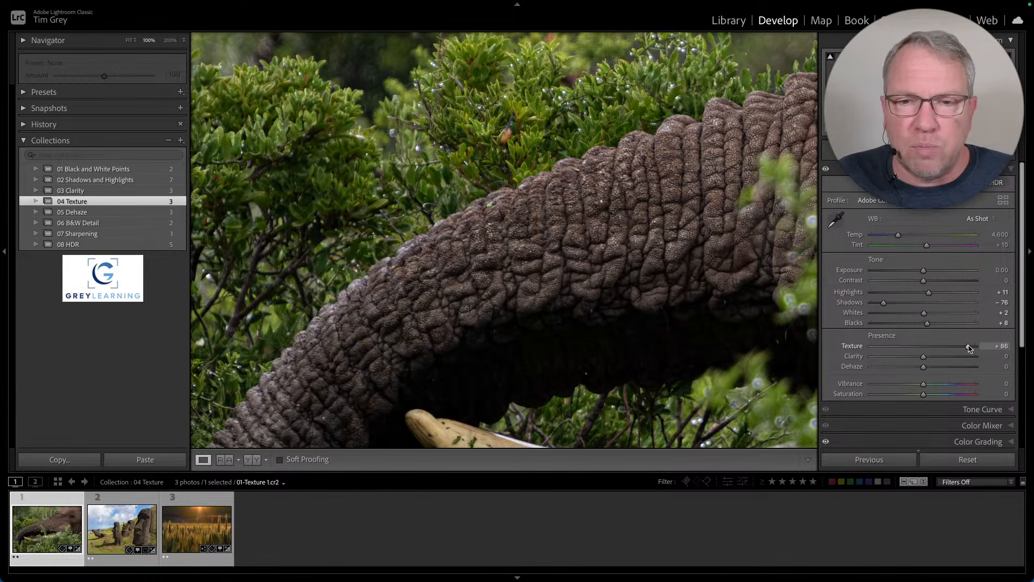
pyautogui.moveTo(970, 350); pyautogui.dragTo(972, 349)
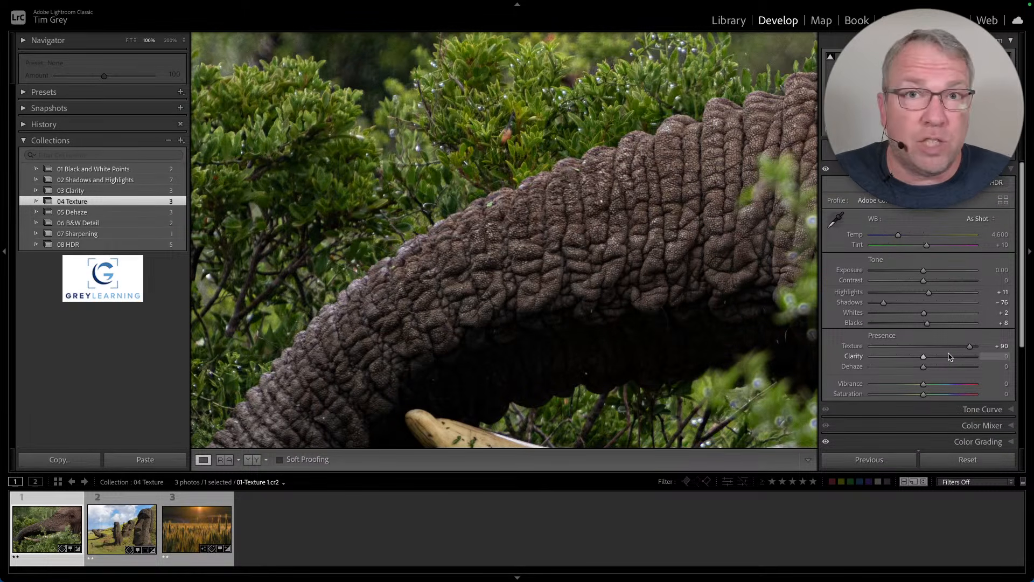
pyautogui.moveTo(923, 357); pyautogui.dragTo(972, 359)
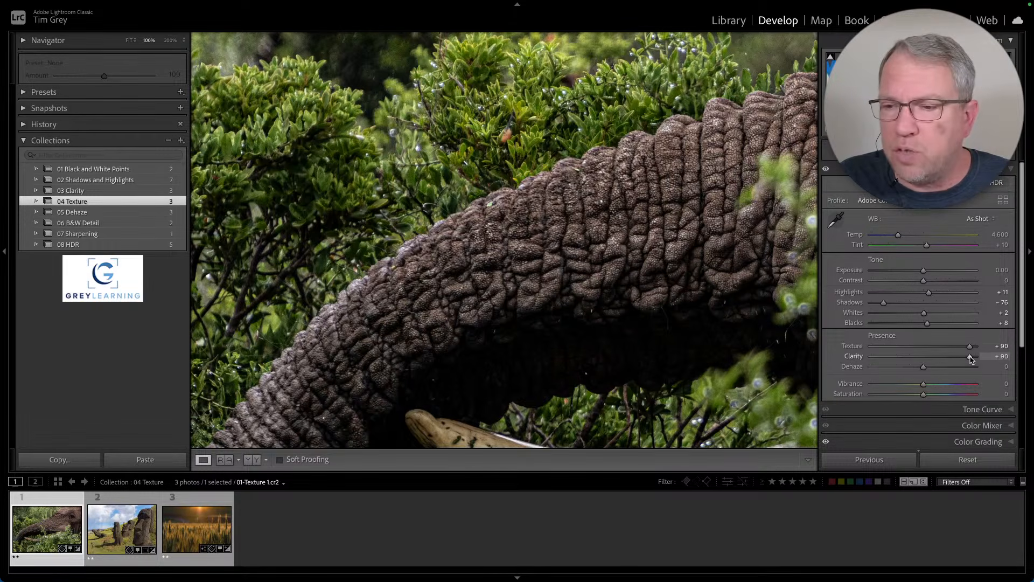
pyautogui.moveTo(970, 358); pyautogui.dragTo(942, 357)
pyautogui.moveTo(966, 348); pyautogui.dragTo(963, 349)
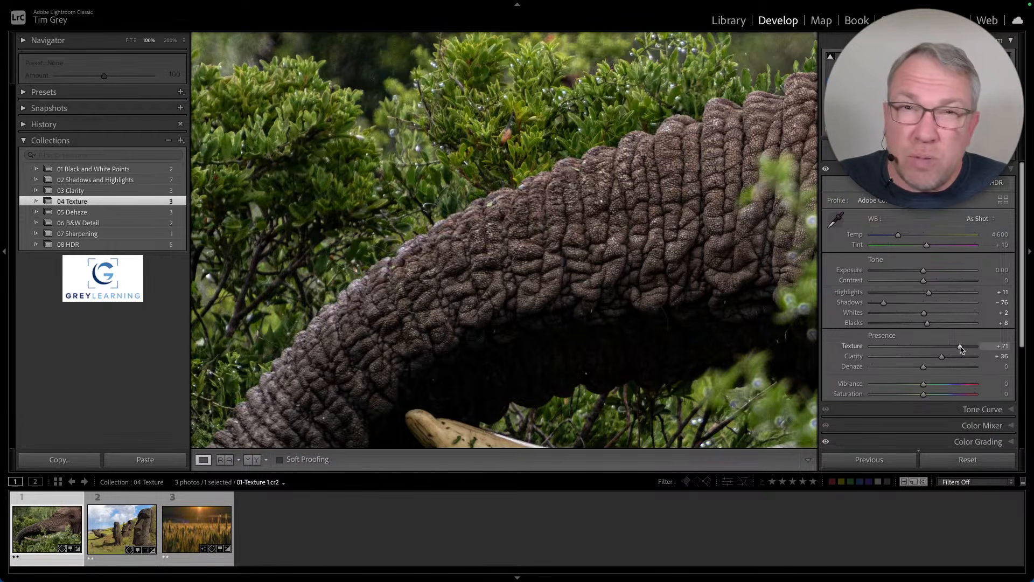
pyautogui.moveTo(962, 348)
pyautogui.mouseDown()
pyautogui.moveTo(942, 347)
pyautogui.moveTo(967, 361)
pyautogui.mouseUp()
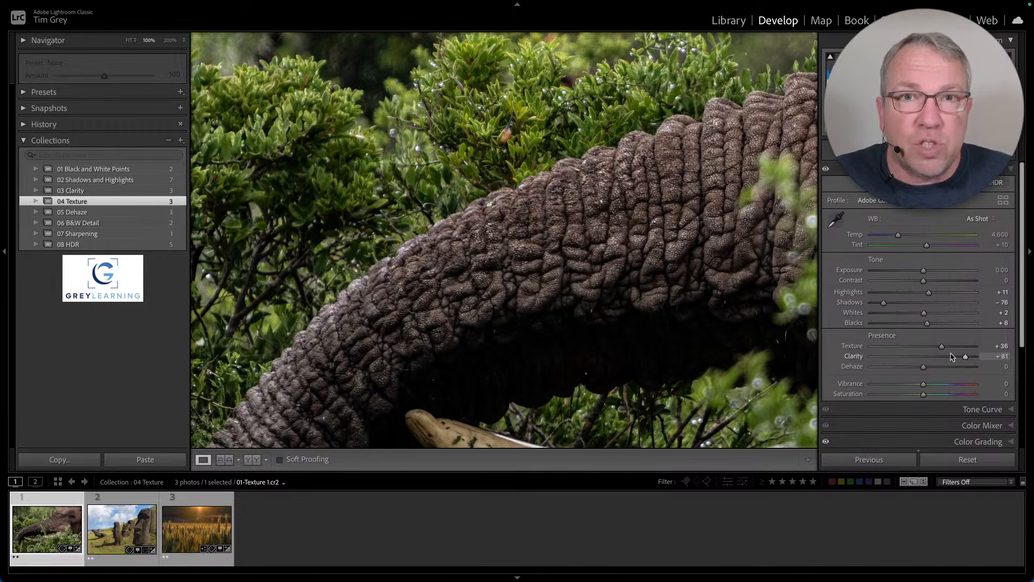
pyautogui.moveTo(942, 346); pyautogui.dragTo(969, 348)
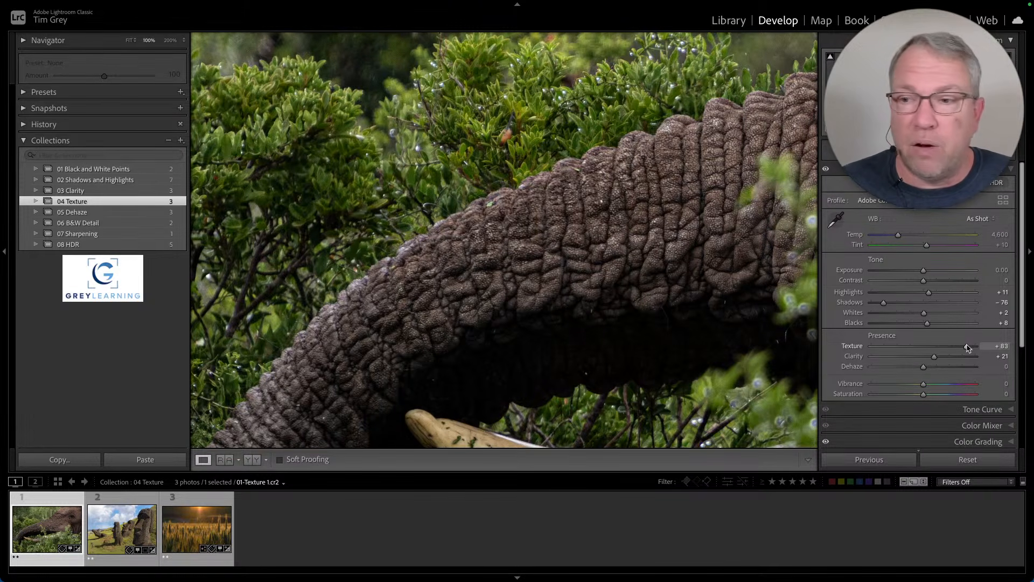
# Open the stone statues photo, view the large face at 100%, and set Clarity to +92 and Shadows to +76
pyautogui.click(151, 520)
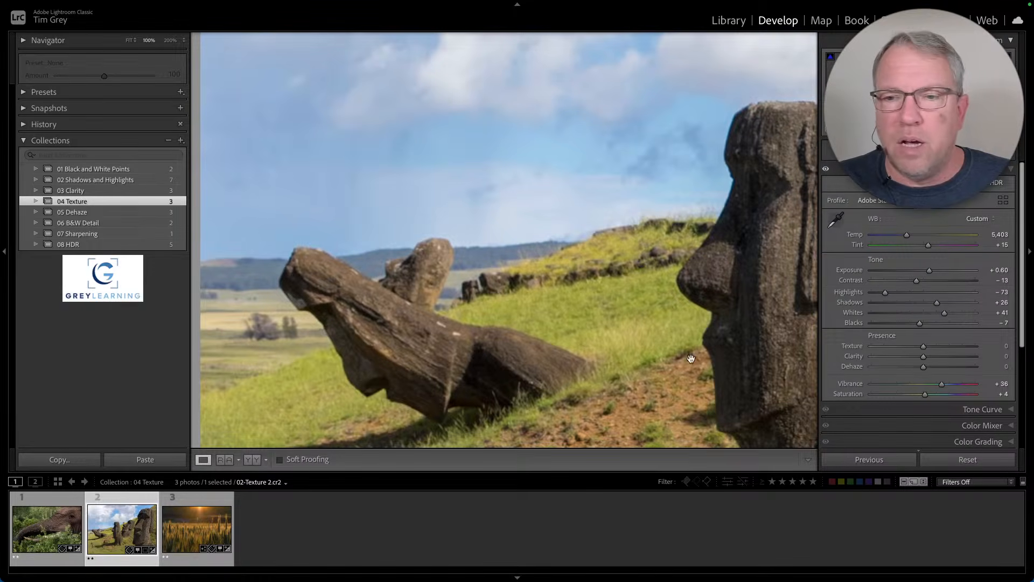
pyautogui.click(671, 312)
pyautogui.moveTo(671, 312); pyautogui.dragTo(509, 367)
pyautogui.moveTo(531, 280); pyautogui.dragTo(536, 385)
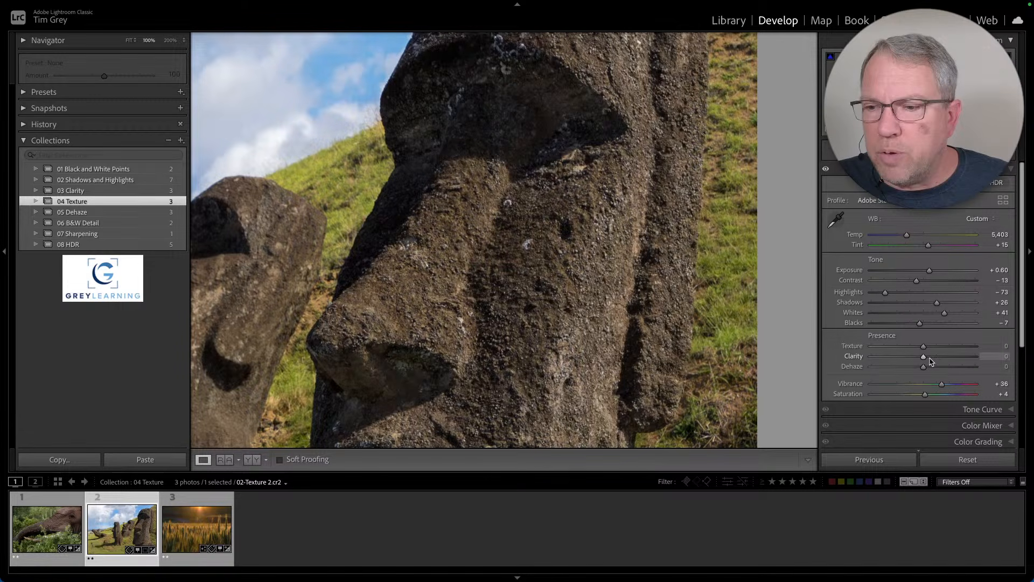
pyautogui.moveTo(931, 360); pyautogui.dragTo(972, 360)
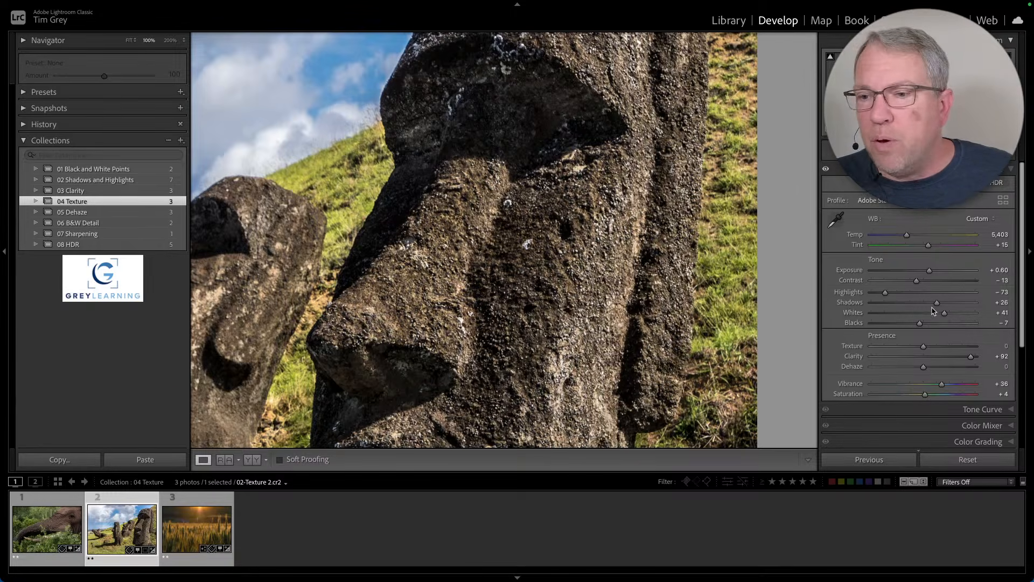
pyautogui.moveTo(938, 304); pyautogui.dragTo(964, 305)
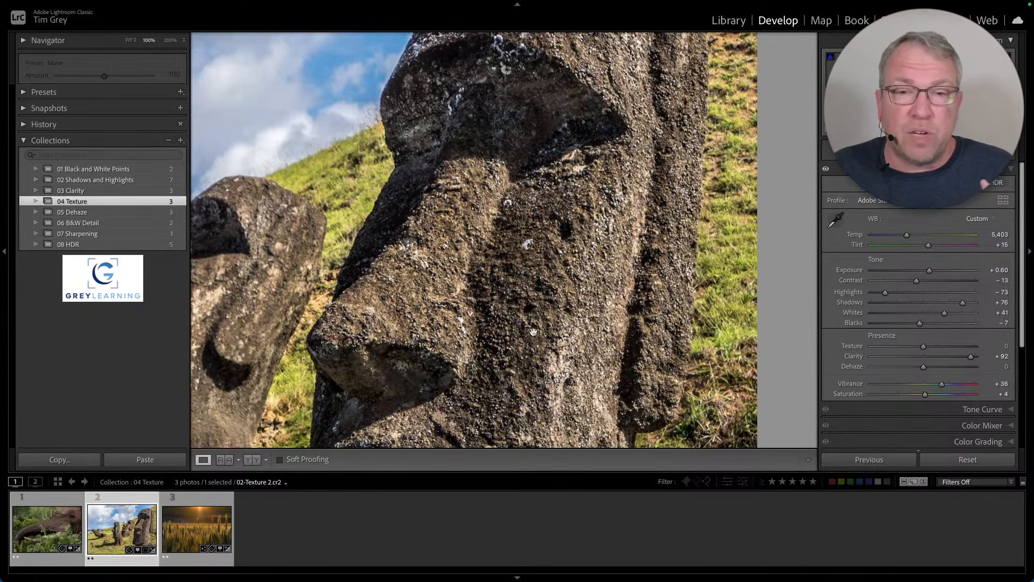
# Rebalance the statues photo to Texture +93, Clarity +43 and Shadows +52 after trying Texture +100 with Clarity at 0
pyautogui.doubleClick(972, 359)
pyautogui.moveTo(924, 347); pyautogui.dragTo(981, 349)
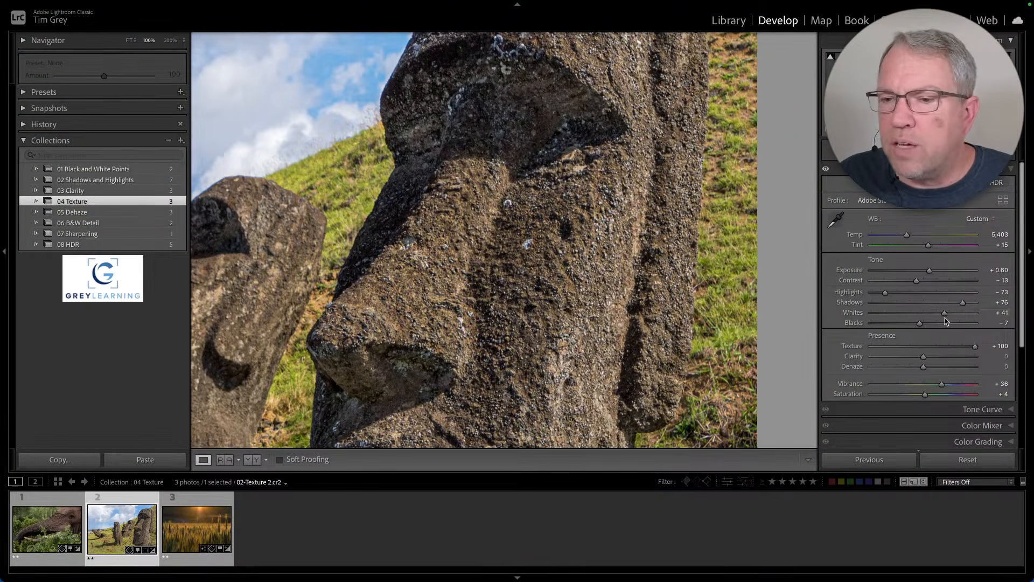
pyautogui.moveTo(975, 347); pyautogui.dragTo(947, 359)
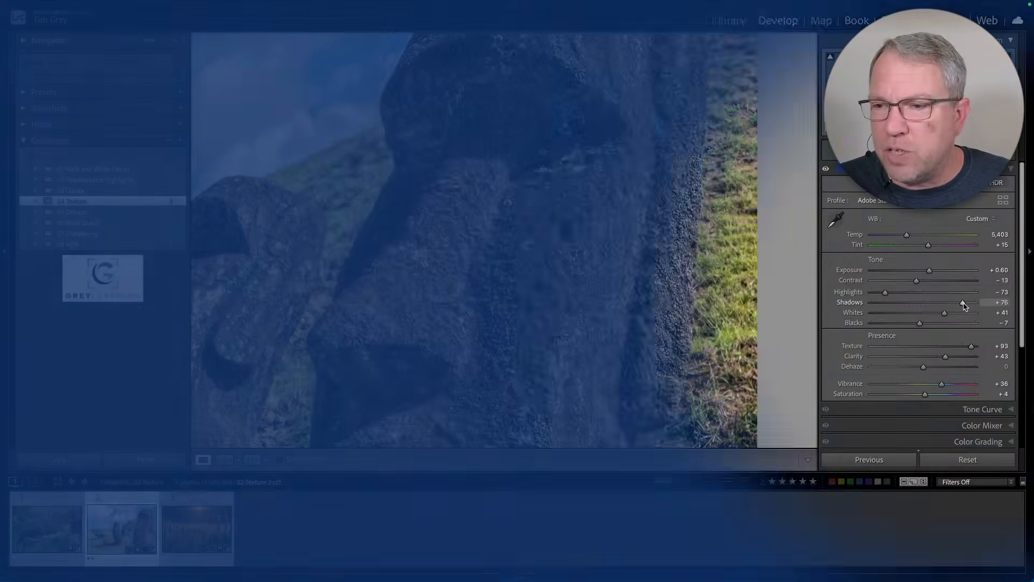
pyautogui.moveTo(964, 305); pyautogui.dragTo(950, 303)
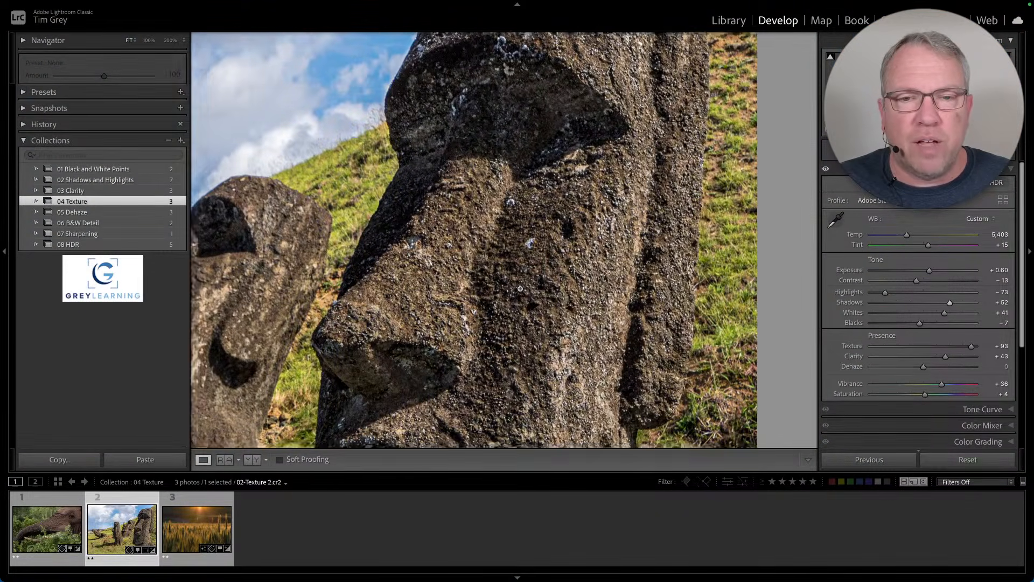
# Compare the full statues photo with and without its Basic adjustments
pyautogui.click(521, 289)
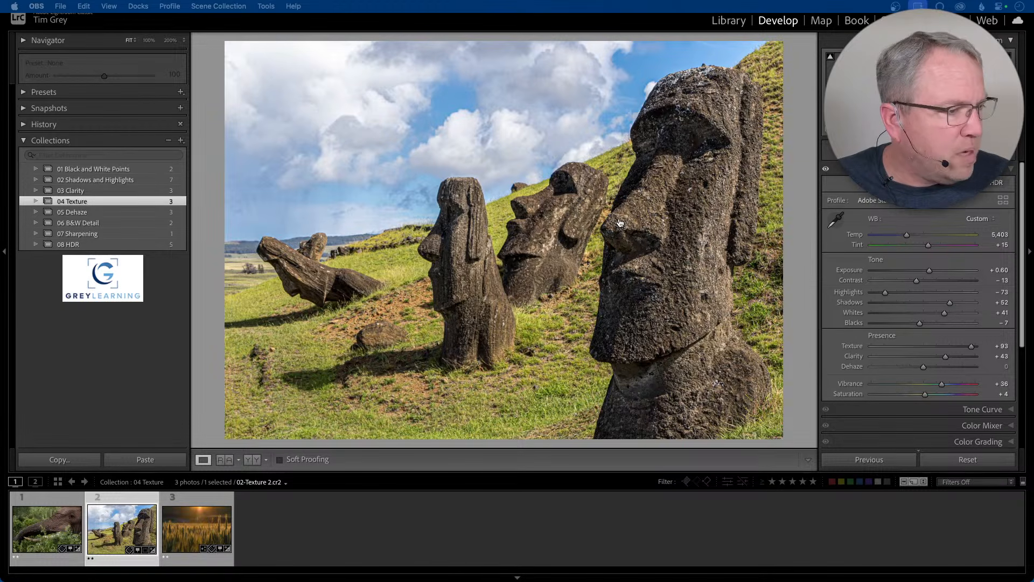
pyautogui.click(826, 171)
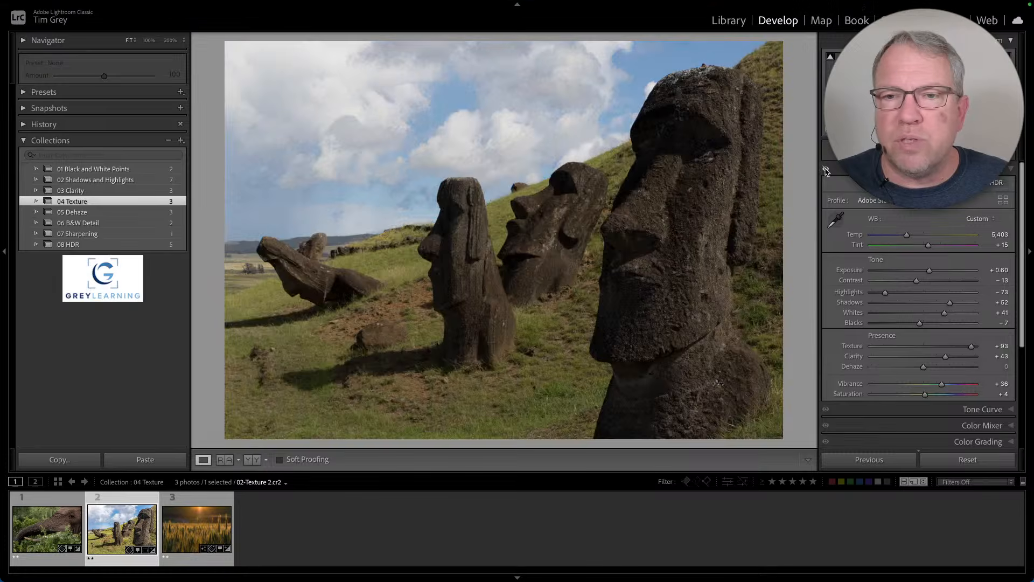
pyautogui.click(826, 171)
pyautogui.click(826, 171)
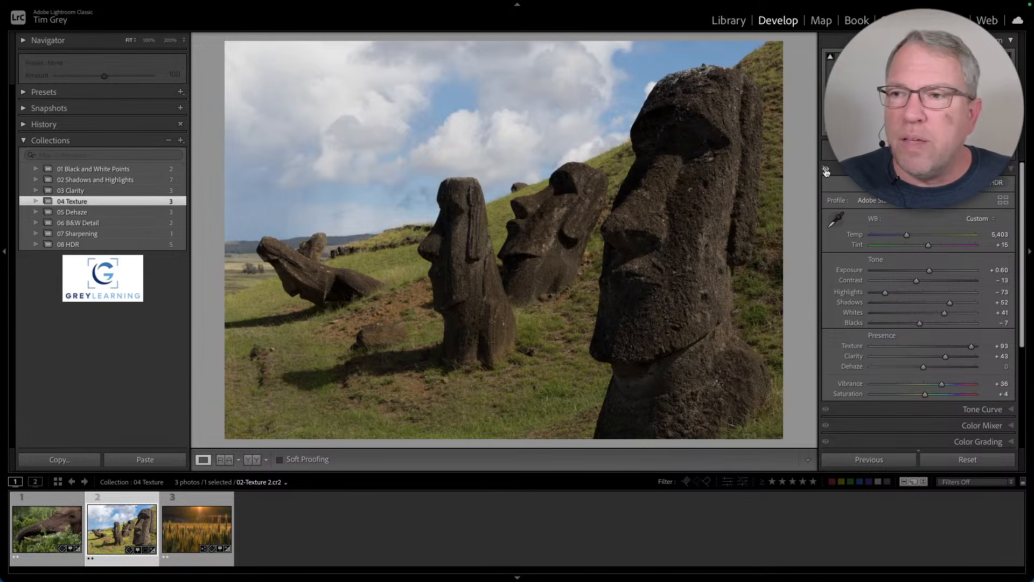
pyautogui.click(826, 171)
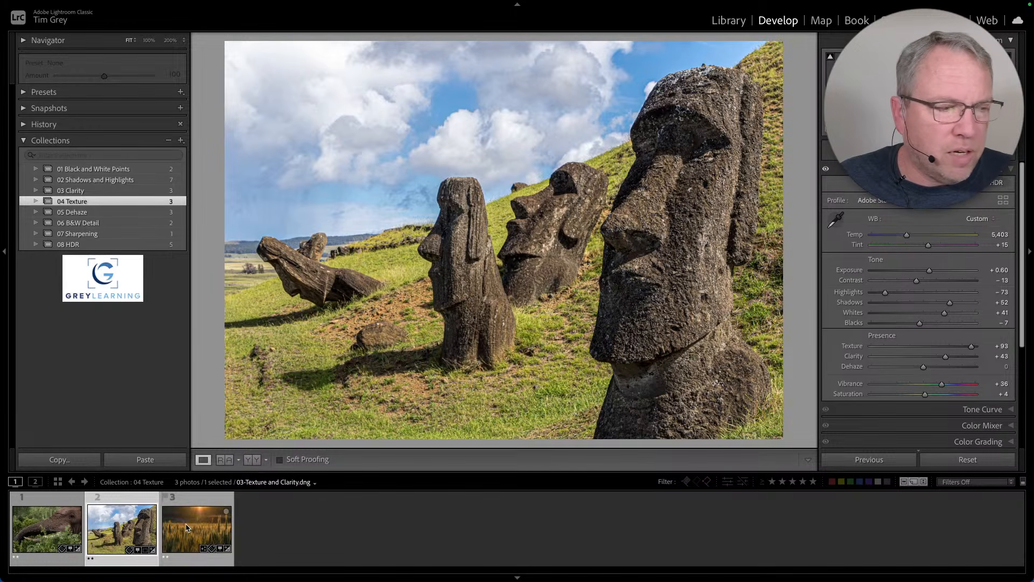
# Open the wheat field photo, try Clarity and reset it to 0, and set Texture to +91 after trying +100
pyautogui.click(189, 526)
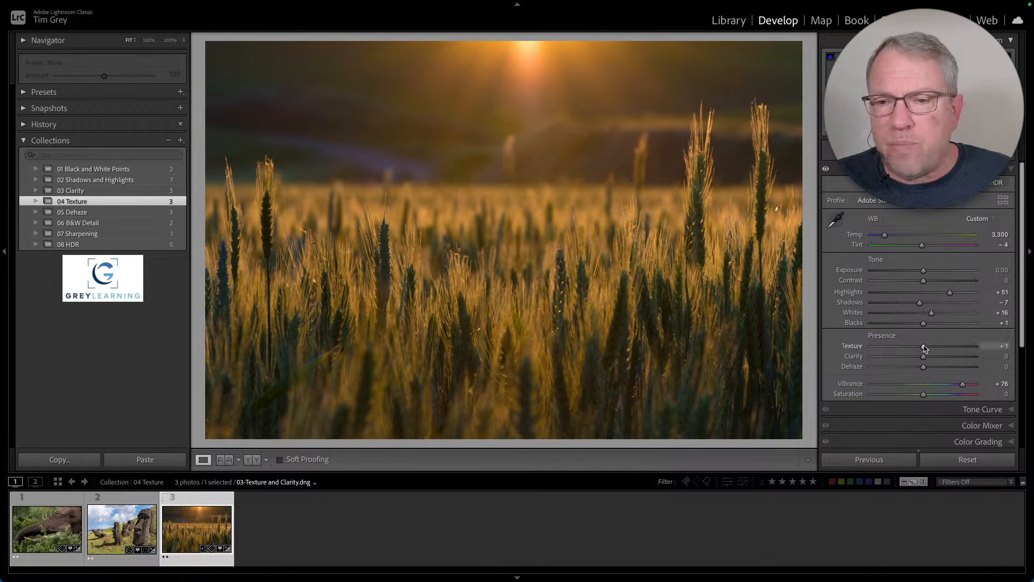
pyautogui.moveTo(923, 346)
pyautogui.mouseDown()
pyautogui.moveTo(974, 349)
pyautogui.moveTo(910, 348)
pyautogui.moveTo(969, 348)
pyautogui.moveTo(929, 348)
pyautogui.mouseUp()
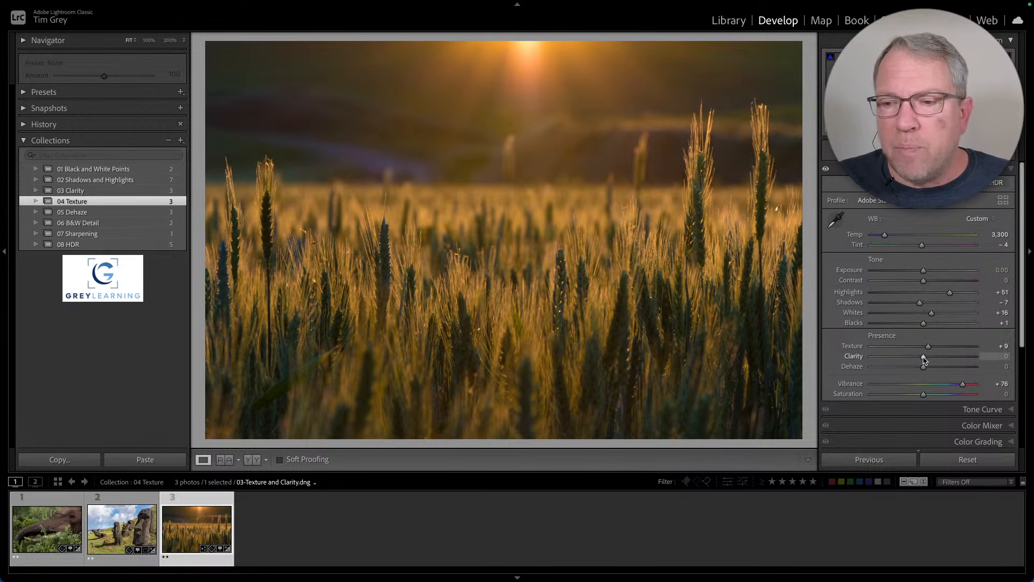
pyautogui.moveTo(923, 357); pyautogui.dragTo(992, 350)
pyautogui.doubleClick(947, 357)
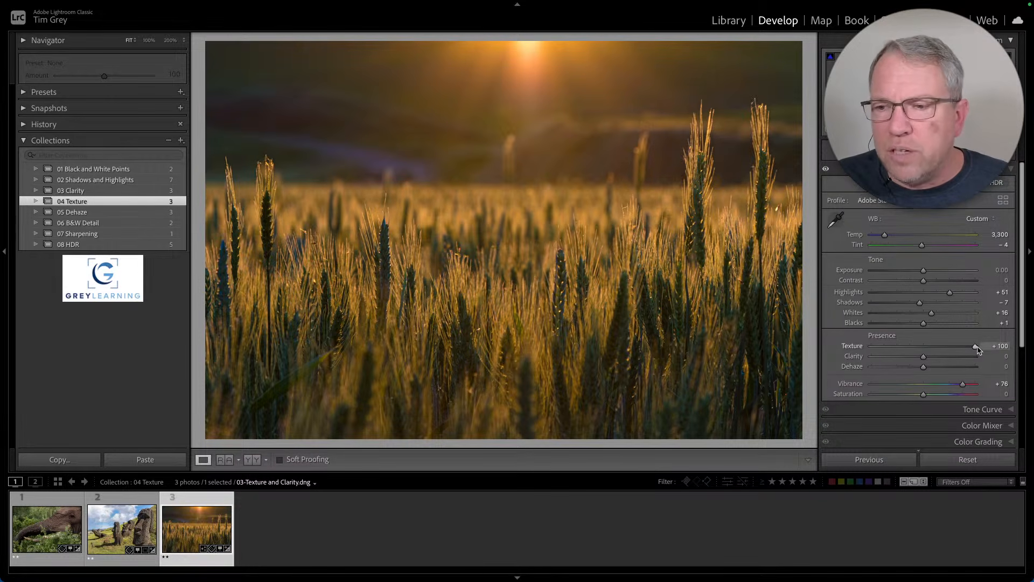
pyautogui.moveTo(976, 347)
pyautogui.mouseDown()
pyautogui.moveTo(954, 348)
pyautogui.moveTo(972, 349)
pyautogui.mouseUp()
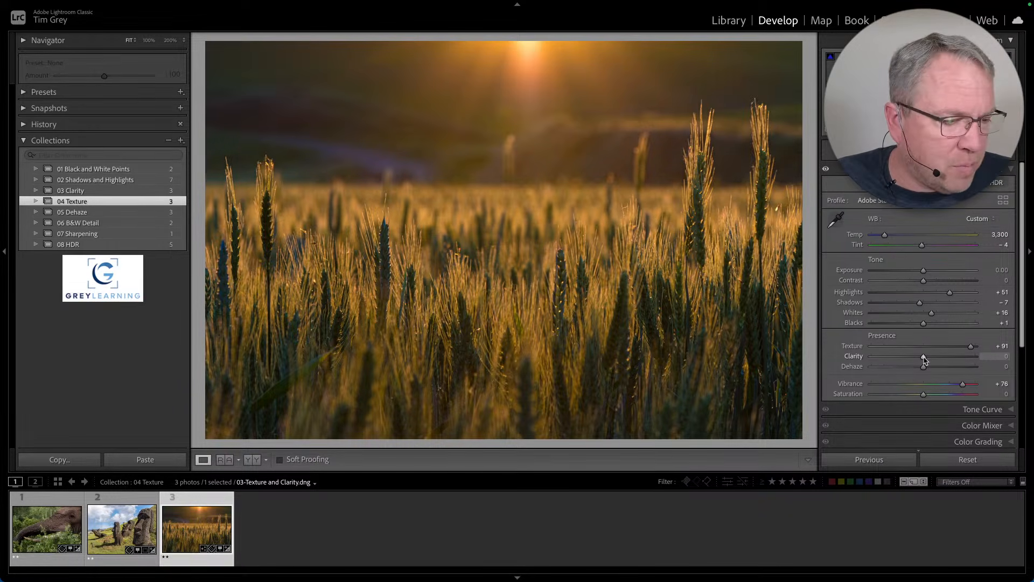
# Set the wheat photo's Clarity to -43 after trying +50, and raise Texture to +100
pyautogui.moveTo(925, 360)
pyautogui.mouseDown()
pyautogui.moveTo(976, 359)
pyautogui.moveTo(925, 358)
pyautogui.moveTo(937, 359)
pyautogui.mouseUp()
pyautogui.moveTo(987, 357); pyautogui.dragTo(949, 357)
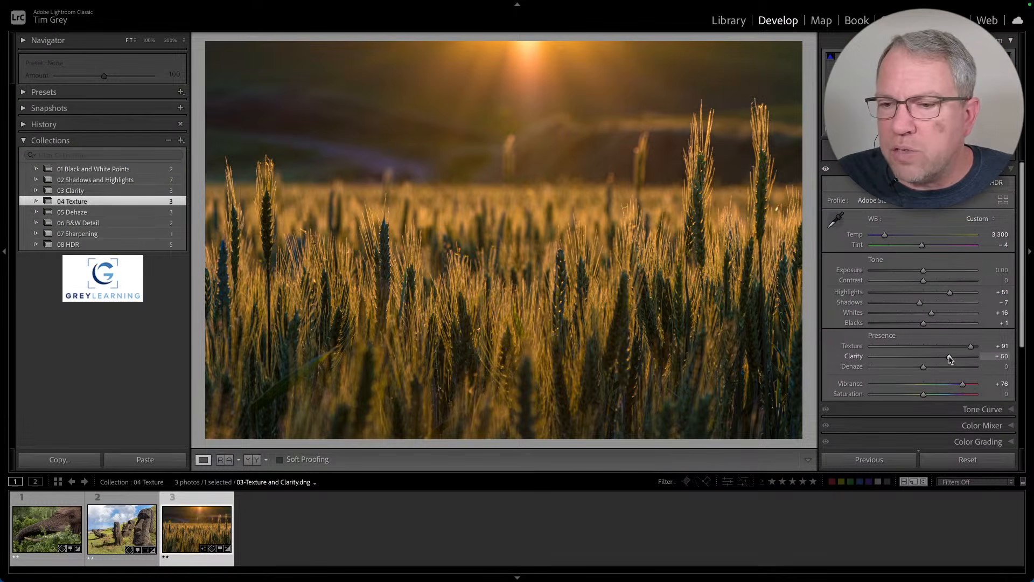
pyautogui.moveTo(950, 358); pyautogui.dragTo(902, 358)
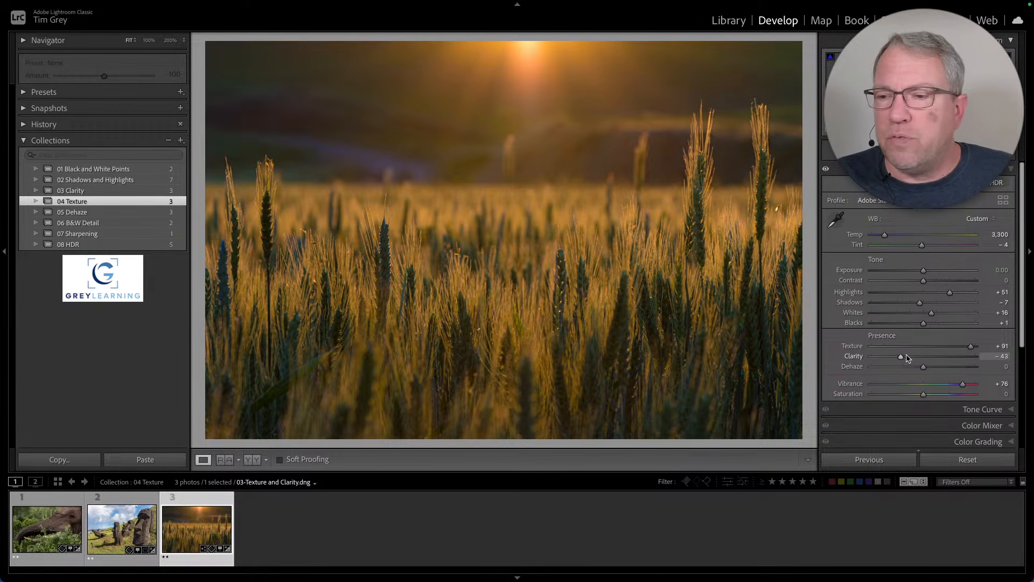
pyautogui.moveTo(971, 347); pyautogui.dragTo(994, 349)
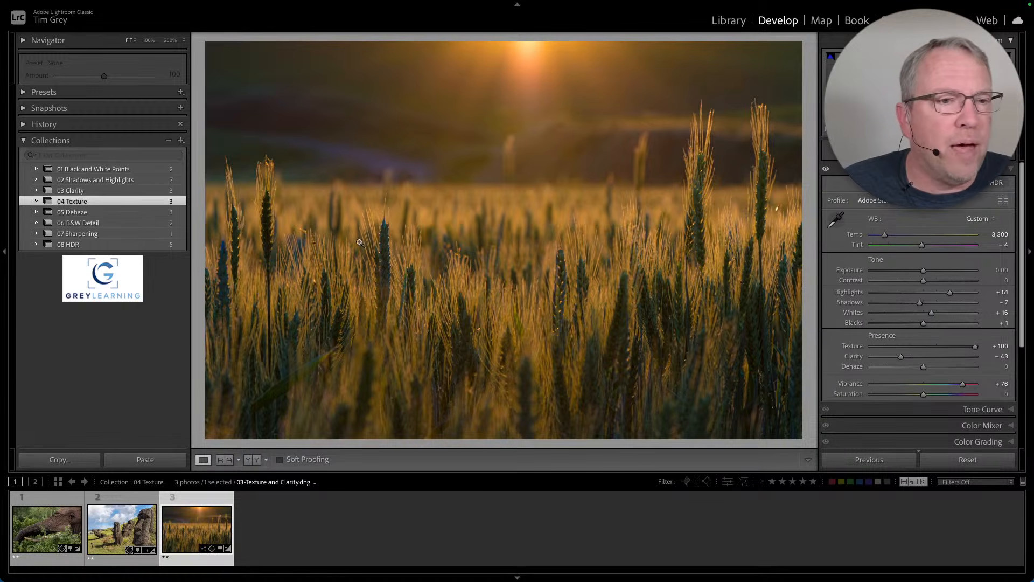
# Open the 05 Dehaze collection and compare the hazy orange mountain photo with and without its Basic adjustments
pyautogui.click(86, 213)
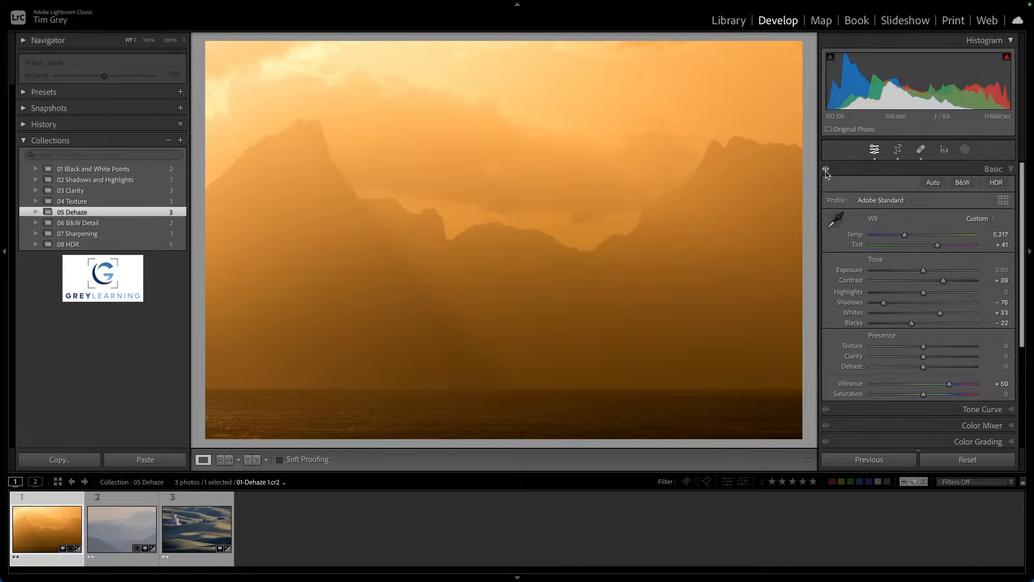
pyautogui.click(826, 169)
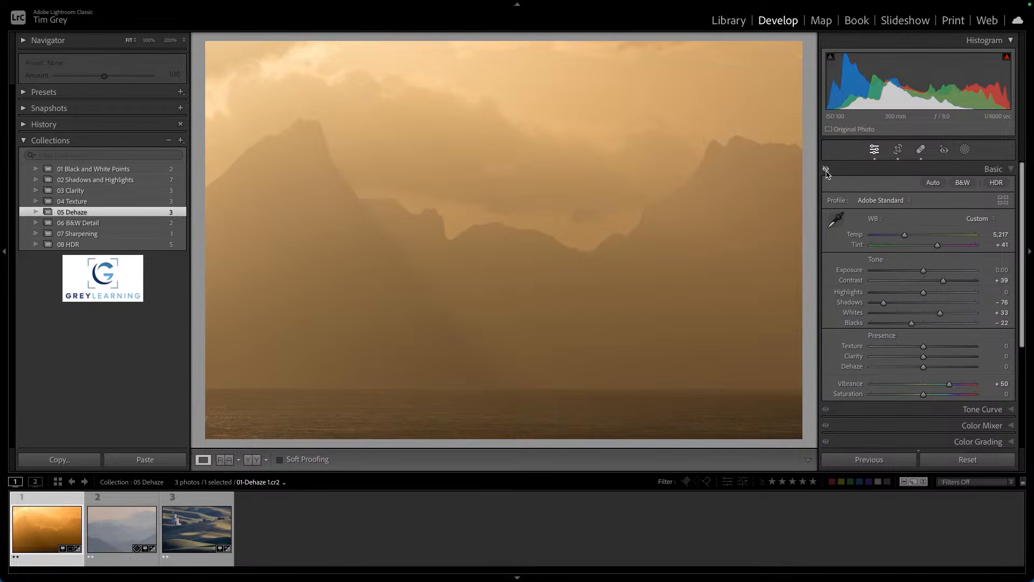
pyautogui.click(826, 170)
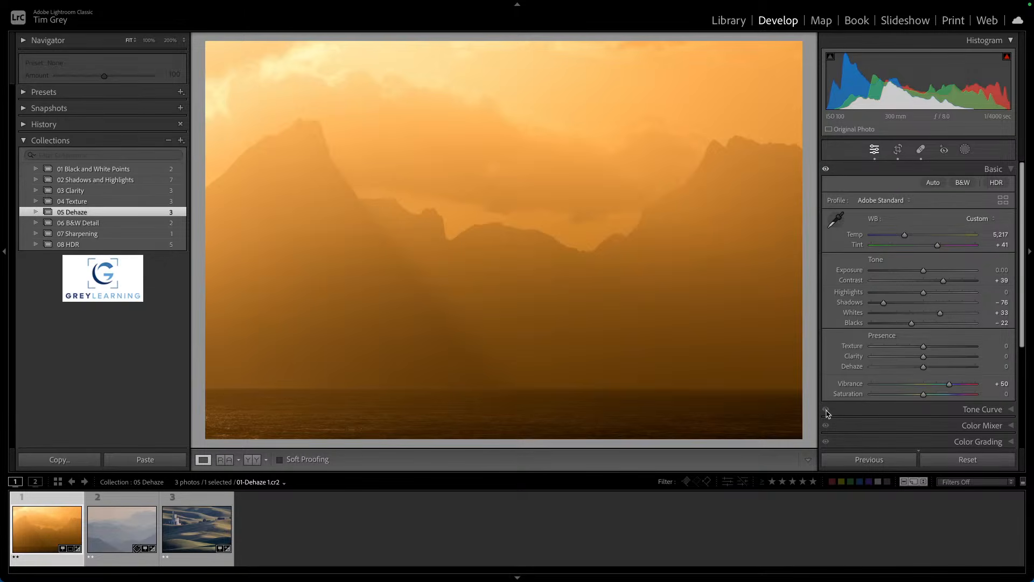
pyautogui.click(826, 169)
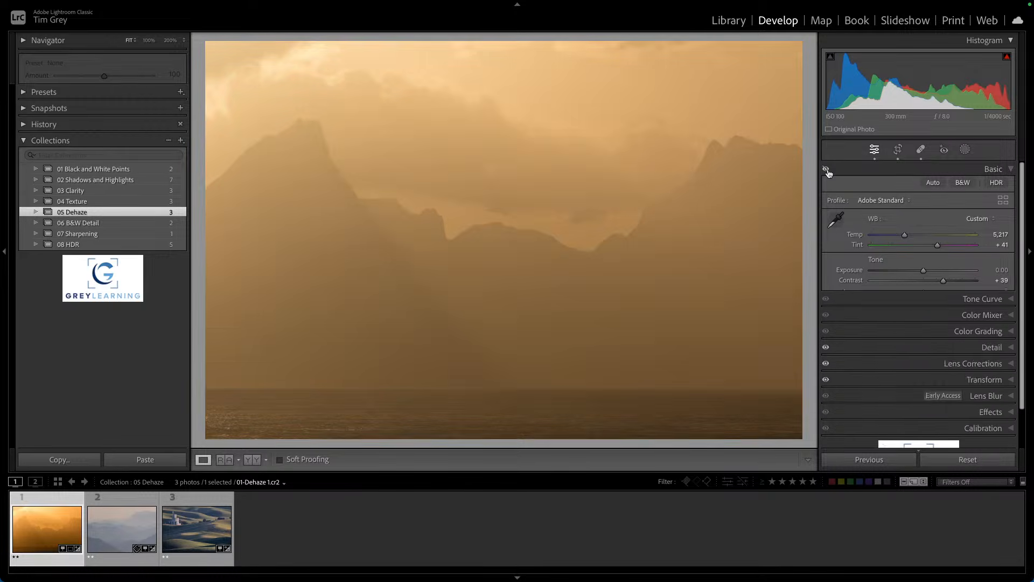
pyautogui.click(826, 169)
pyautogui.click(826, 169)
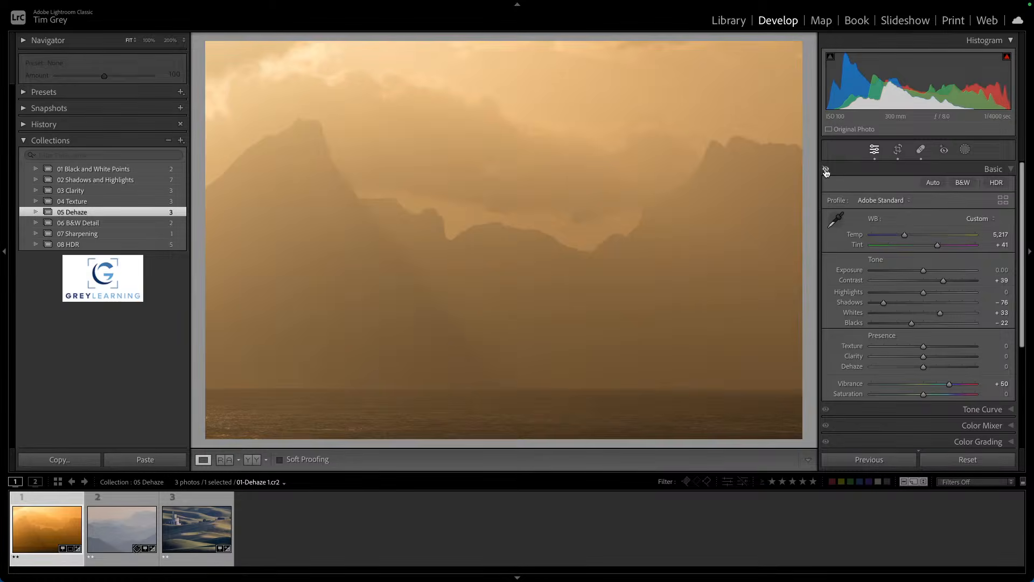
pyautogui.click(826, 169)
pyautogui.click(826, 170)
pyautogui.click(826, 170)
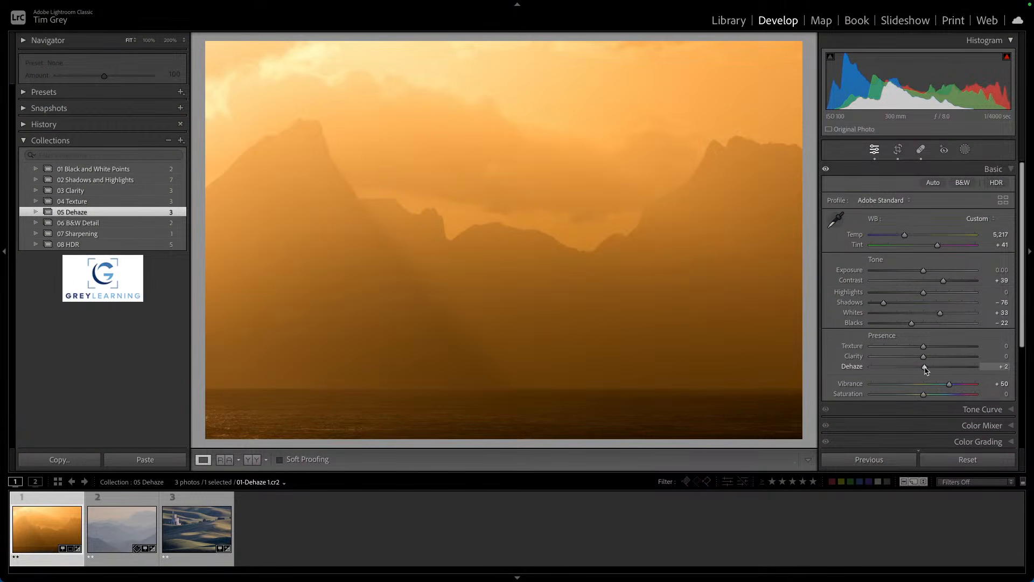
# Set the orange mountain photo's Dehaze to -9 after comparing +95, 0, -100 and -27
pyautogui.moveTo(924, 368); pyautogui.dragTo(974, 371)
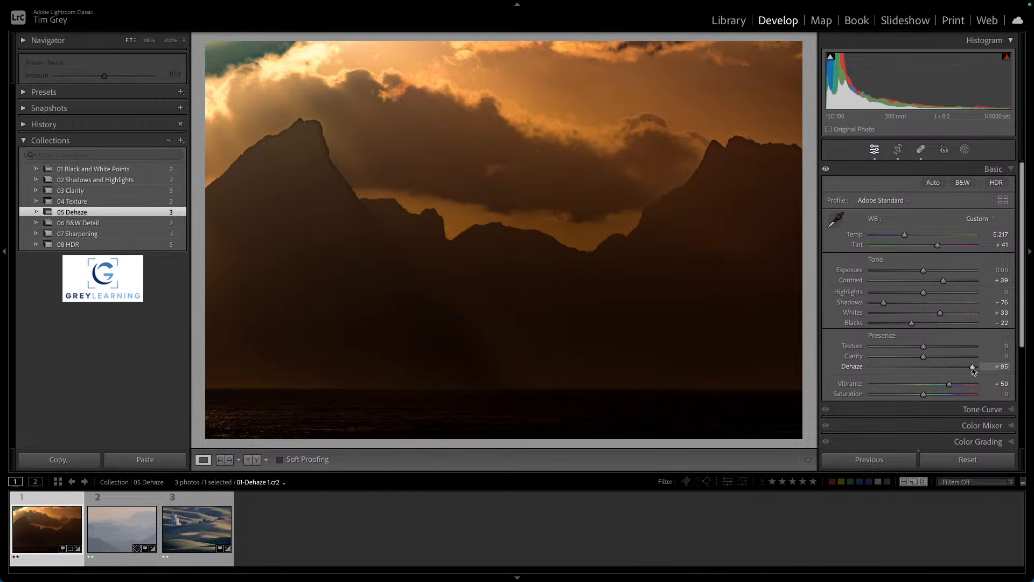
pyautogui.doubleClick(973, 367)
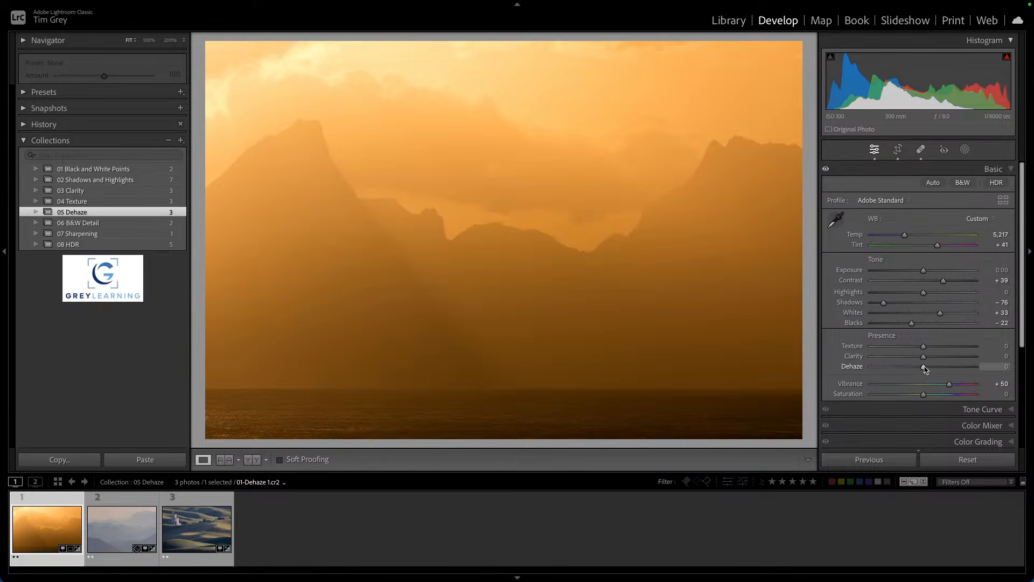
pyautogui.moveTo(923, 368); pyautogui.dragTo(868, 367)
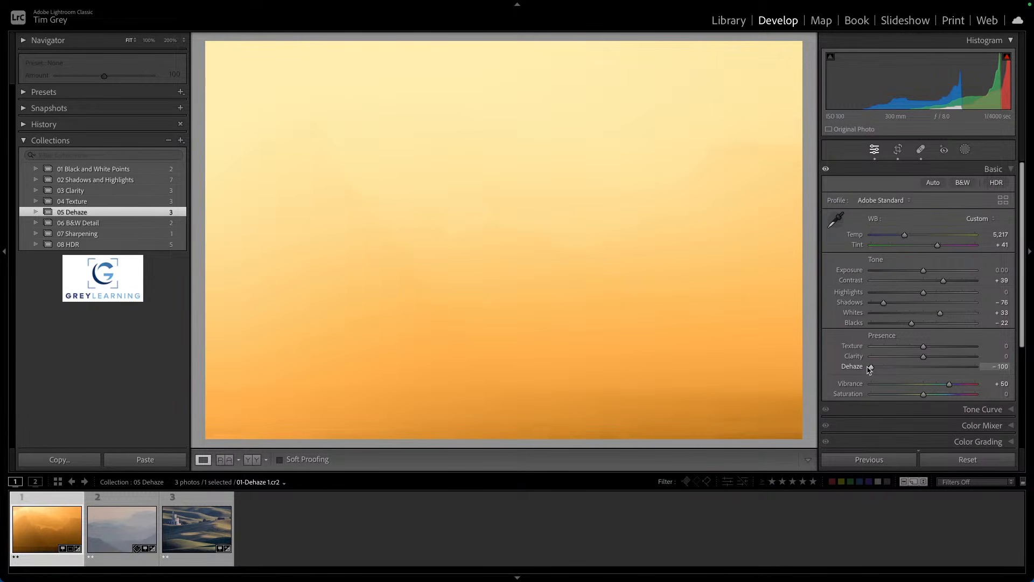
pyautogui.moveTo(870, 370); pyautogui.dragTo(911, 369)
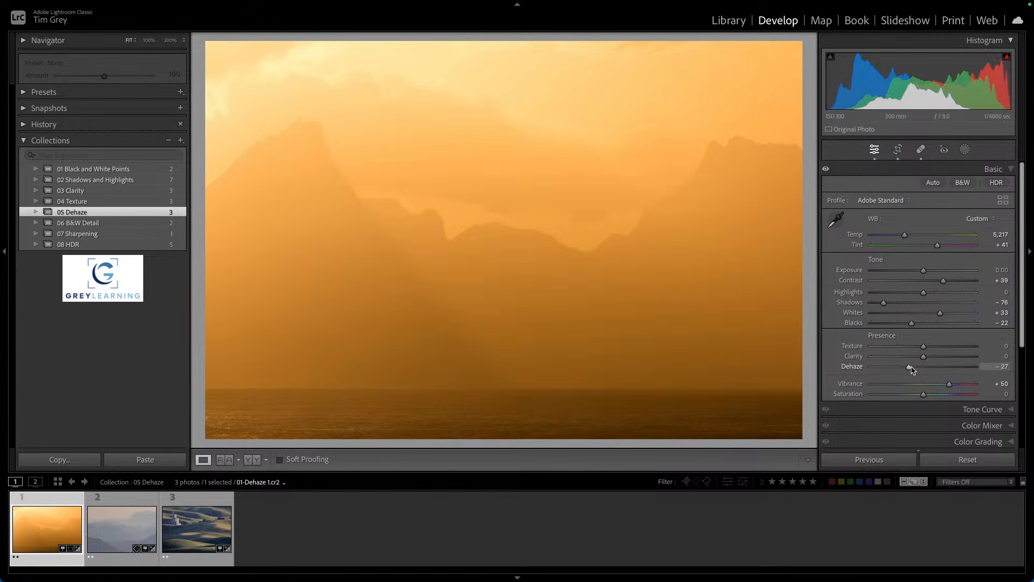
pyautogui.moveTo(910, 368)
pyautogui.mouseDown()
pyautogui.moveTo(973, 369)
pyautogui.moveTo(919, 371)
pyautogui.mouseUp()
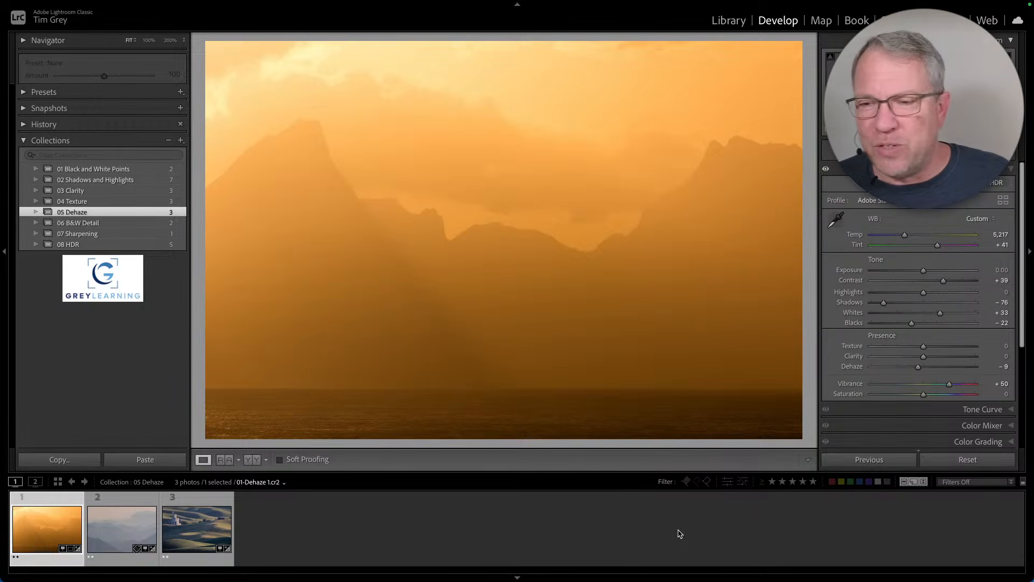
# Open the misty blue mountain photo and set its Dehaze to +19 after trying +18 and +20
pyautogui.click(127, 528)
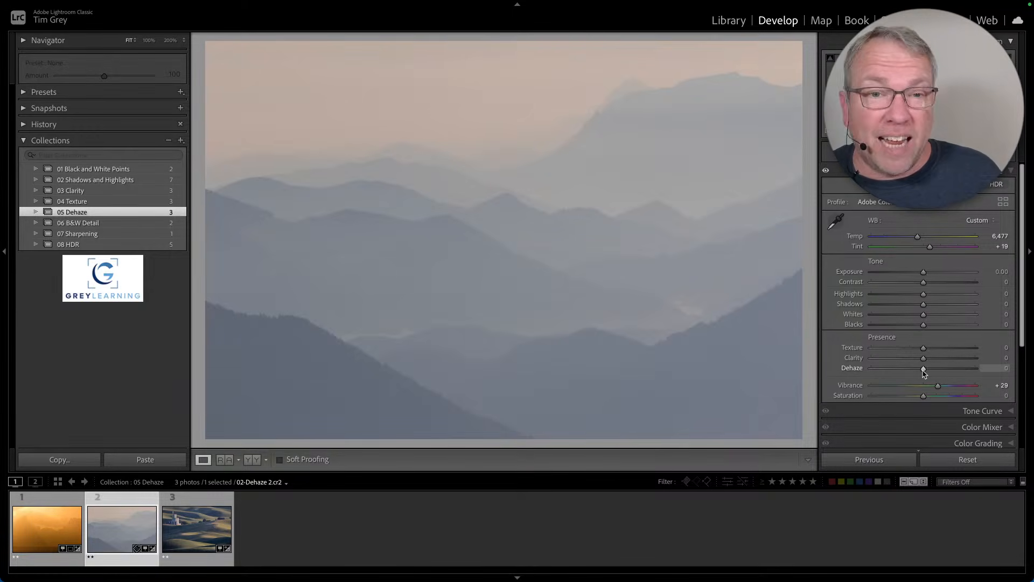
pyautogui.moveTo(923, 372); pyautogui.dragTo(932, 372)
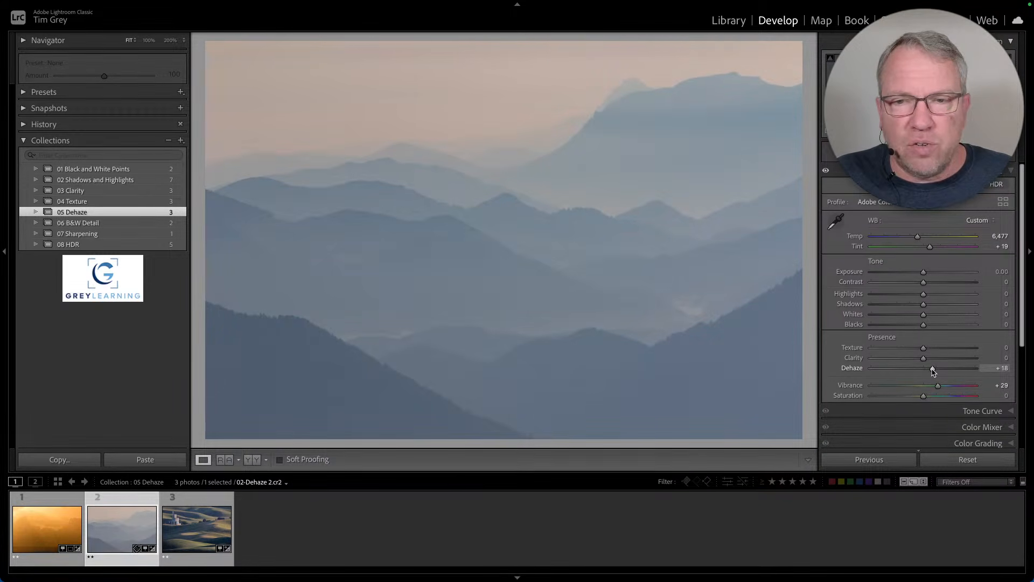
pyautogui.moveTo(934, 372)
pyautogui.mouseDown()
pyautogui.moveTo(909, 371)
pyautogui.moveTo(1024, 375)
pyautogui.moveTo(933, 370)
pyautogui.mouseUp()
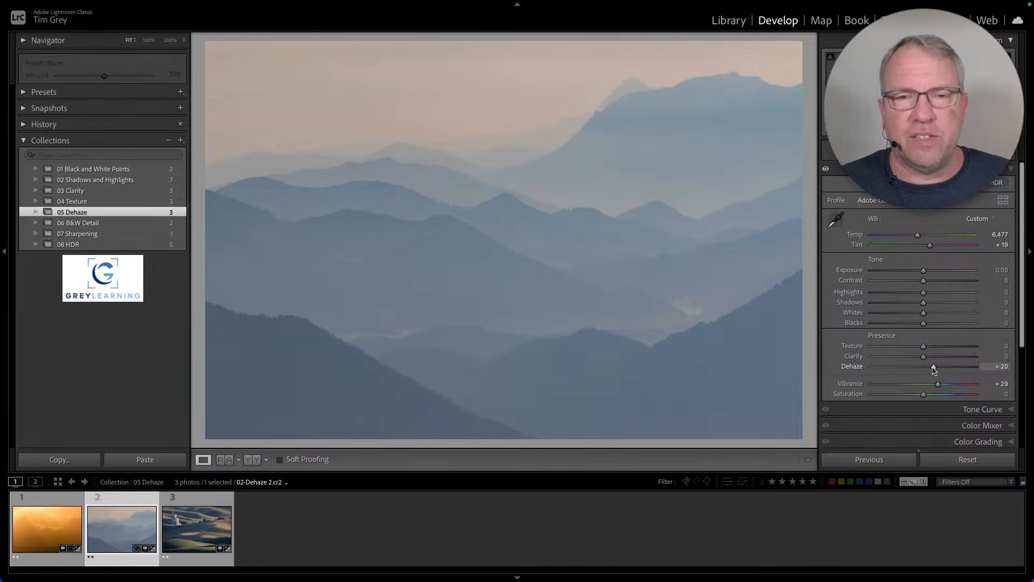
pyautogui.moveTo(934, 369); pyautogui.dragTo(934, 369)
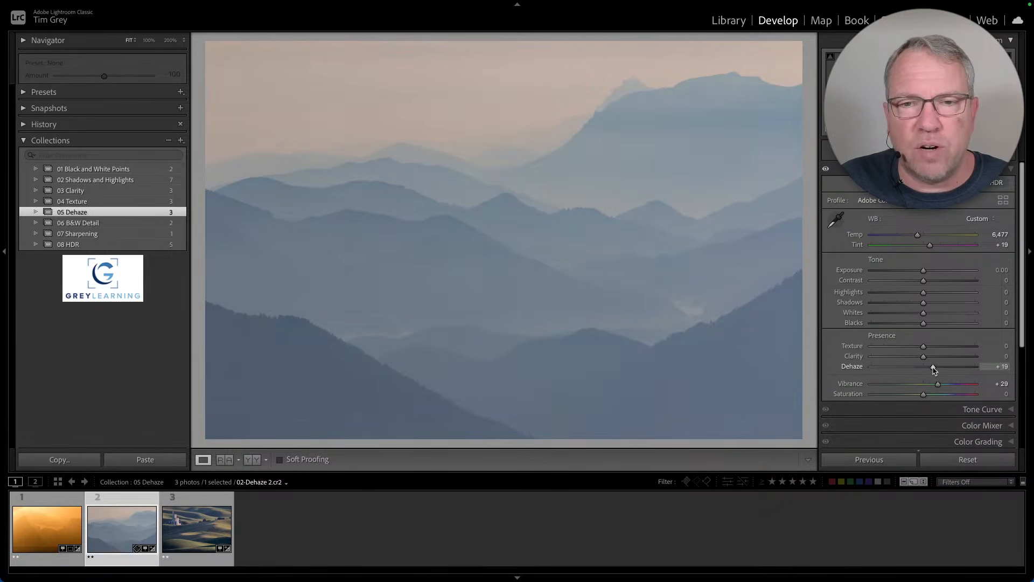
# Open the rolling hills photo with the grain elevator and set its Dehaze to +52 after trying -3 and +42
pyautogui.click(202, 527)
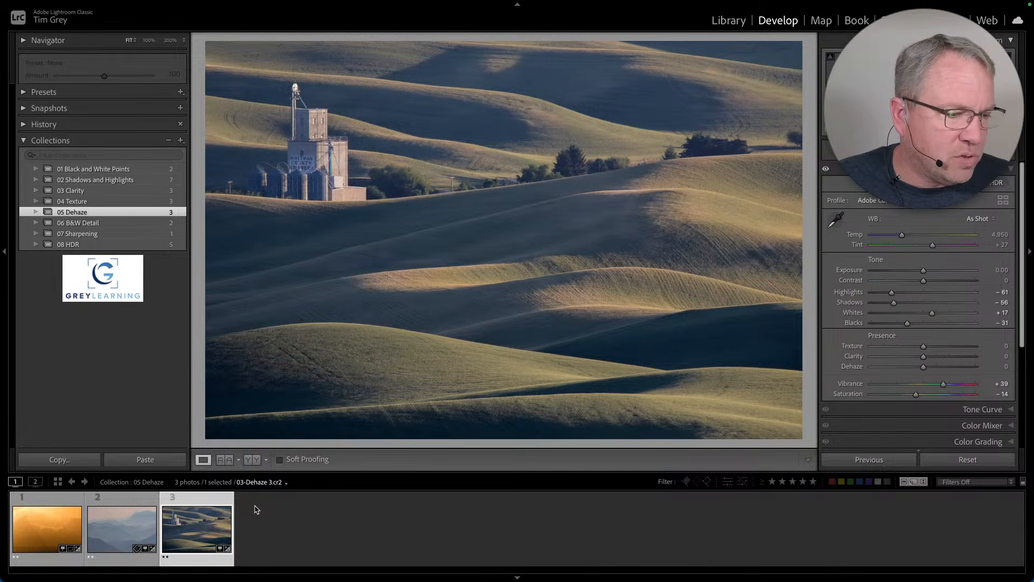
pyautogui.moveTo(923, 367)
pyautogui.mouseDown()
pyautogui.moveTo(966, 368)
pyautogui.moveTo(923, 371)
pyautogui.mouseUp()
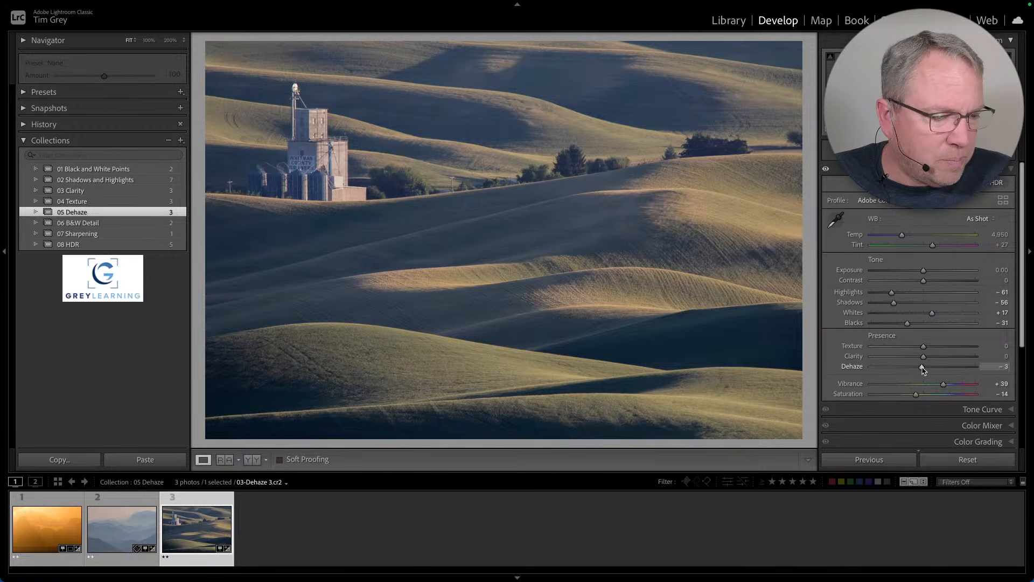
pyautogui.moveTo(924, 370); pyautogui.dragTo(946, 370)
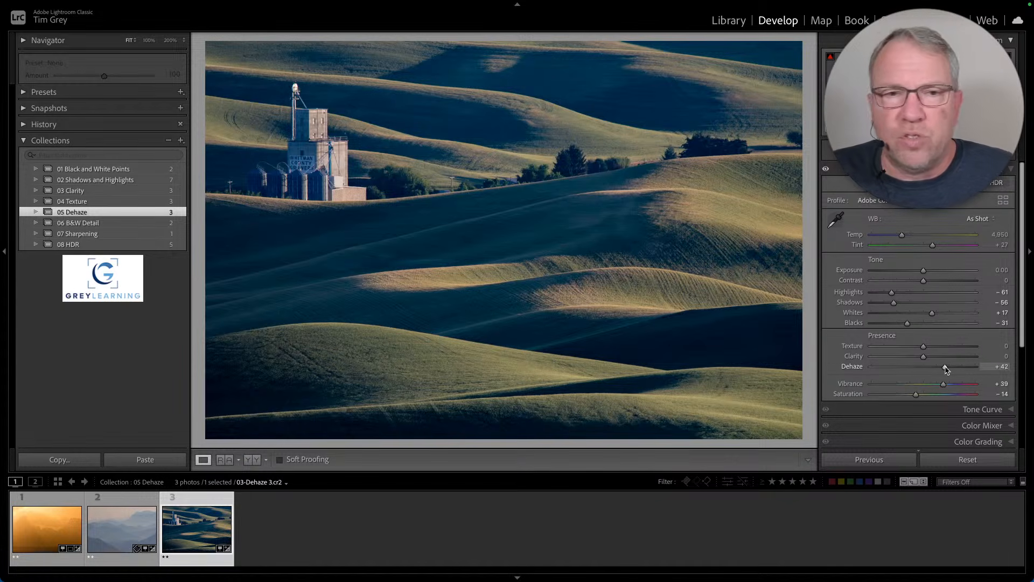
pyautogui.moveTo(947, 371)
pyautogui.mouseDown()
pyautogui.moveTo(989, 370)
pyautogui.moveTo(952, 371)
pyautogui.mouseUp()
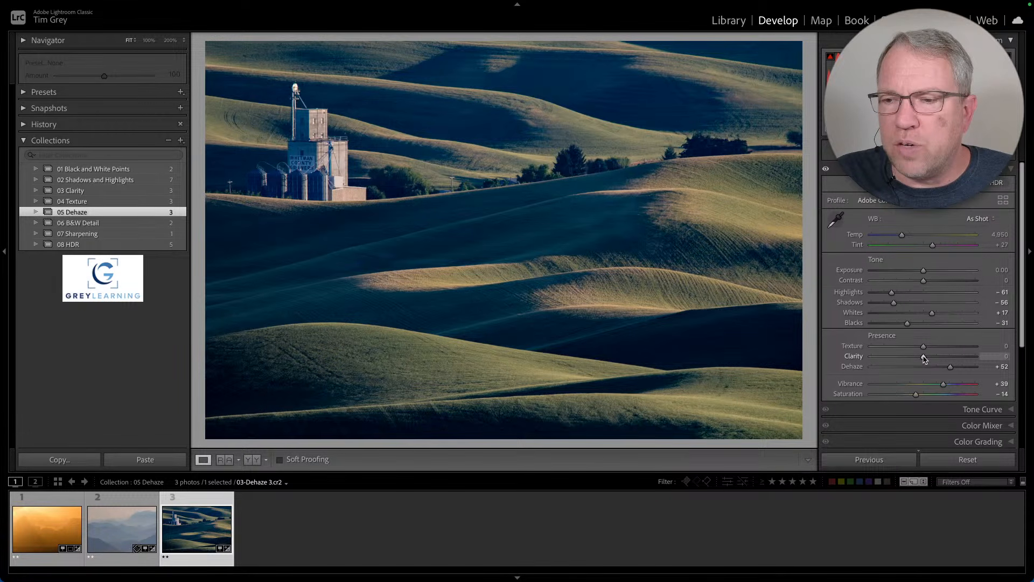
# Set the rolling hills photo's Clarity to +27 and Texture to +24, and reset Contrast to 0 after trying +10
pyautogui.moveTo(924, 360); pyautogui.dragTo(943, 349)
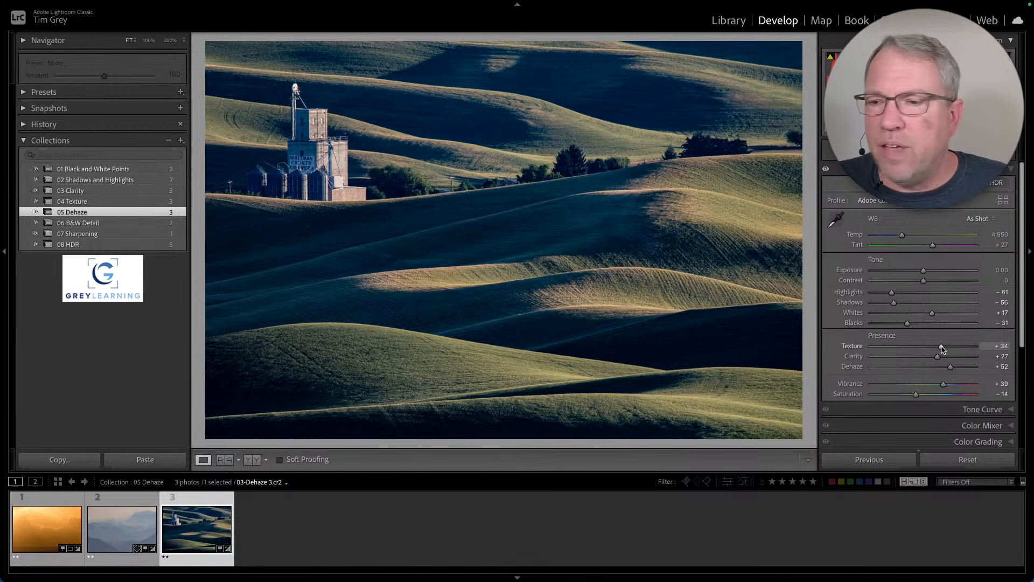
pyautogui.moveTo(942, 349); pyautogui.dragTo(937, 349)
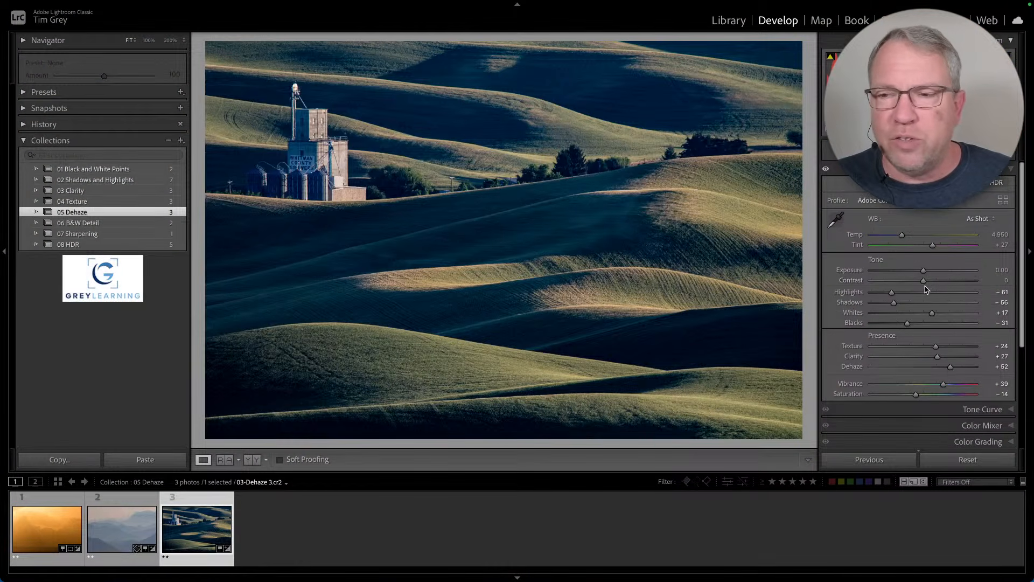
pyautogui.moveTo(925, 286)
pyautogui.mouseDown()
pyautogui.moveTo(958, 285)
pyautogui.moveTo(892, 284)
pyautogui.moveTo(943, 285)
pyautogui.moveTo(928, 285)
pyautogui.mouseUp()
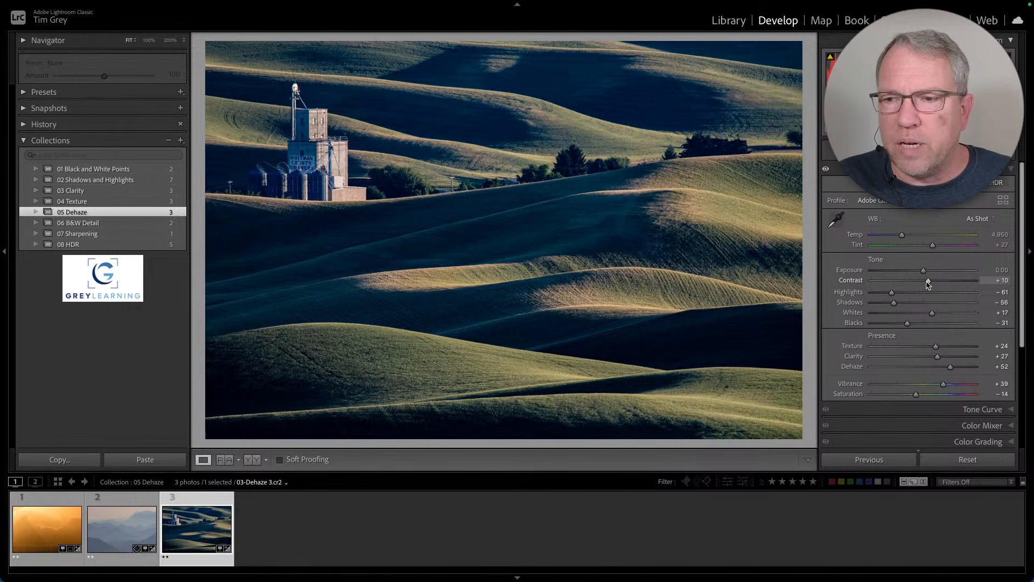
pyautogui.doubleClick(929, 282)
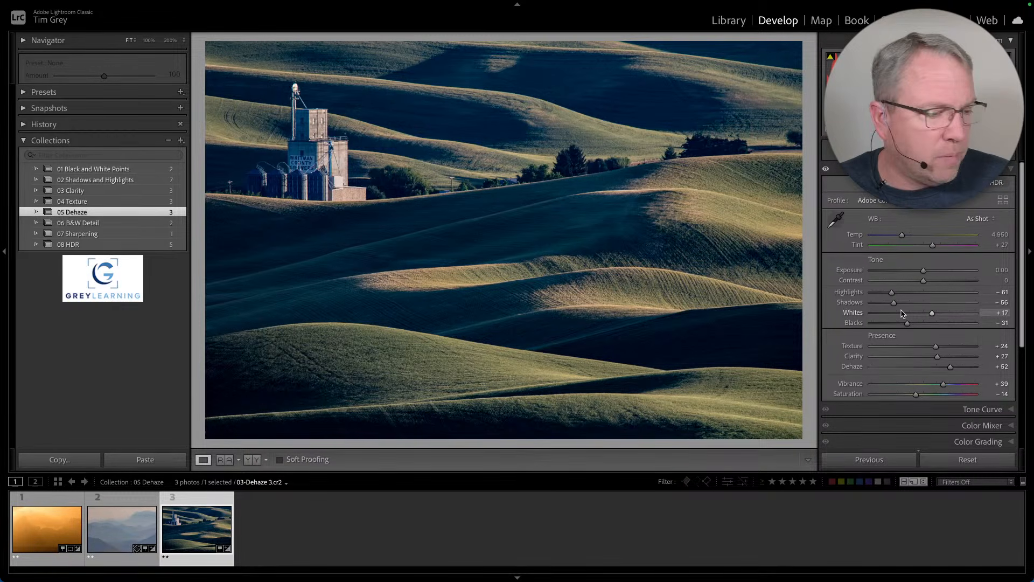
# Convert the shadowed slats photo in the 06 B&W Detail collection to black and white, with Whites +62, Blacks -12, Shadows -79 and Clarity +37
pyautogui.click(97, 224)
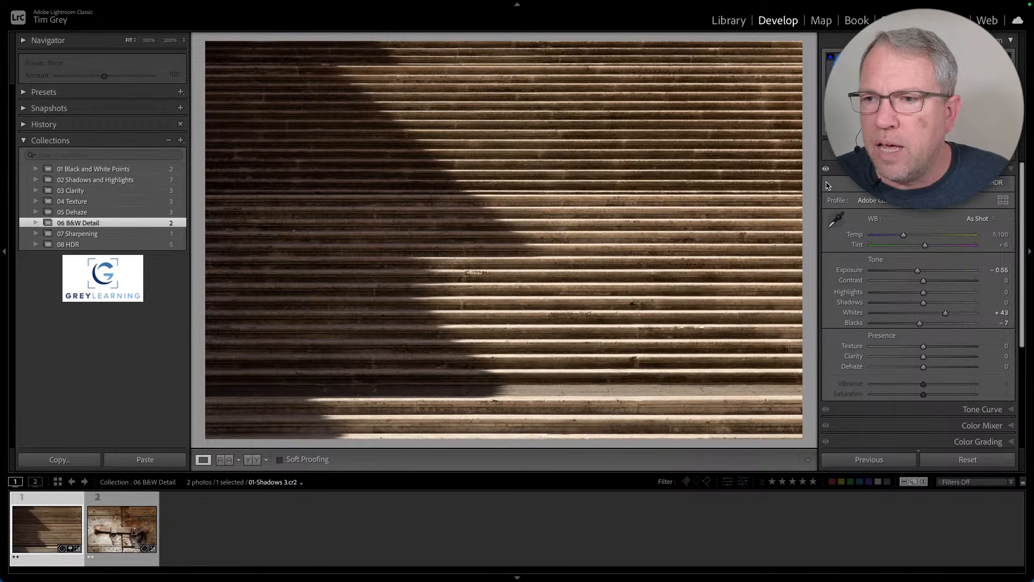
pyautogui.click(938, 183)
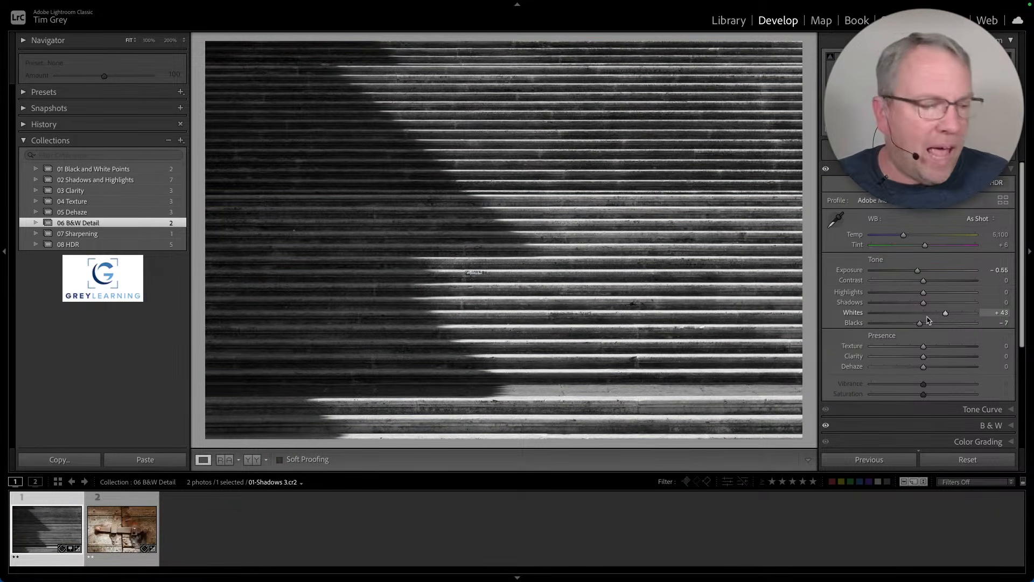
pyautogui.press('alt')
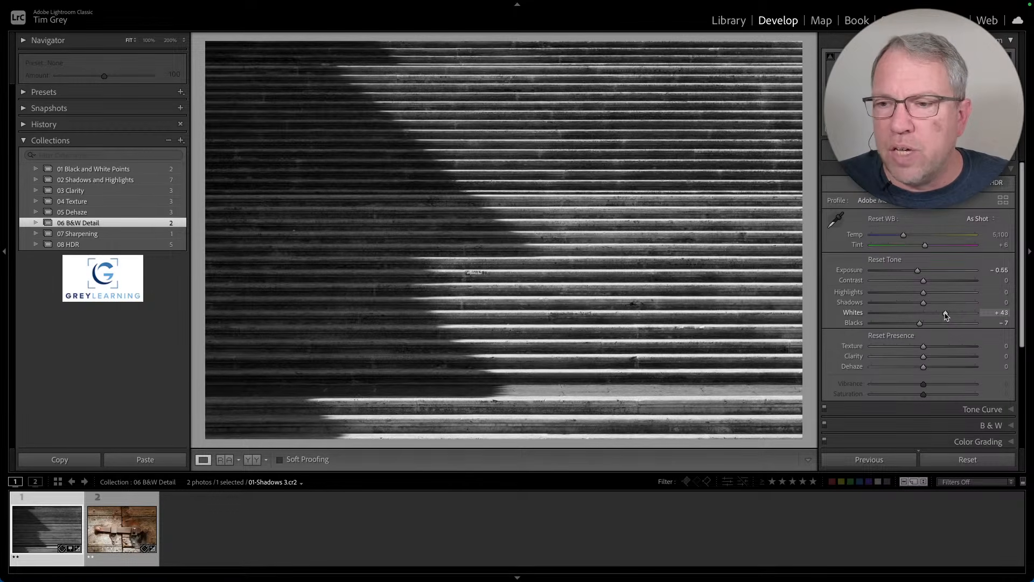
pyautogui.moveTo(947, 315); pyautogui.dragTo(885, 307)
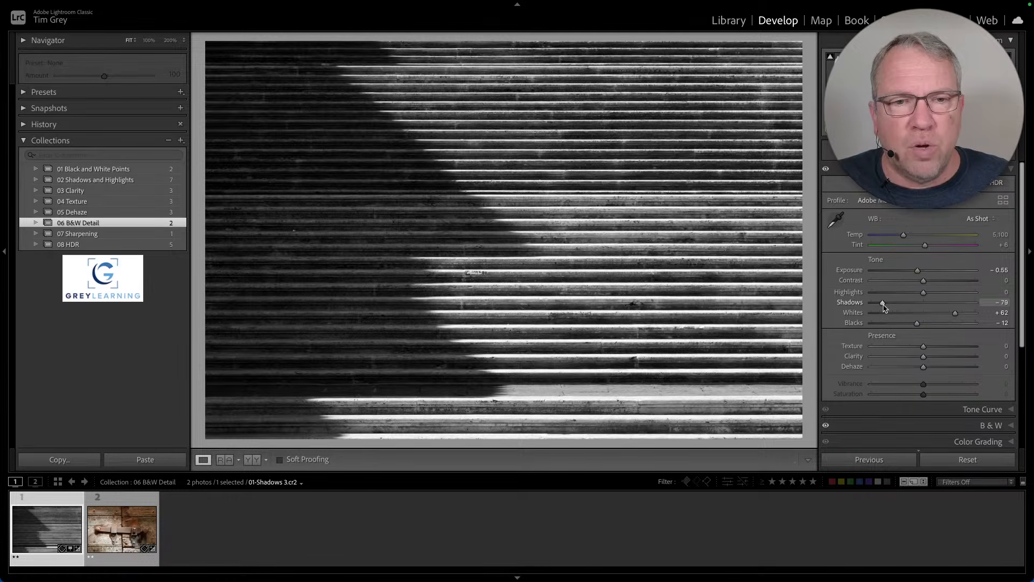
pyautogui.moveTo(923, 357)
pyautogui.mouseDown()
pyautogui.moveTo(954, 360)
pyautogui.moveTo(943, 360)
pyautogui.mouseUp()
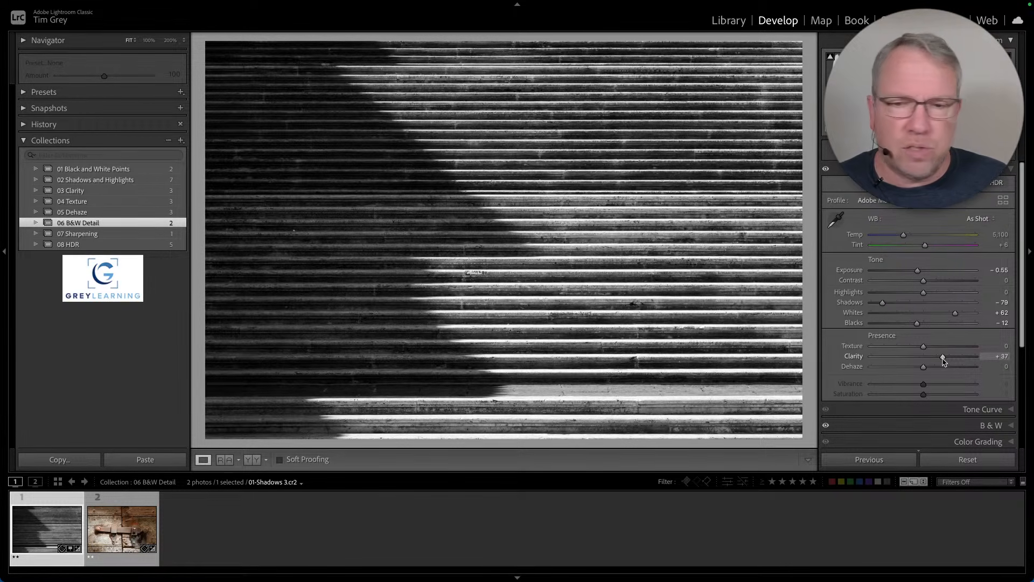
# Convert the wooden door latch photo to black and white, and set Clarity to +71 and Texture to +45
pyautogui.click(104, 525)
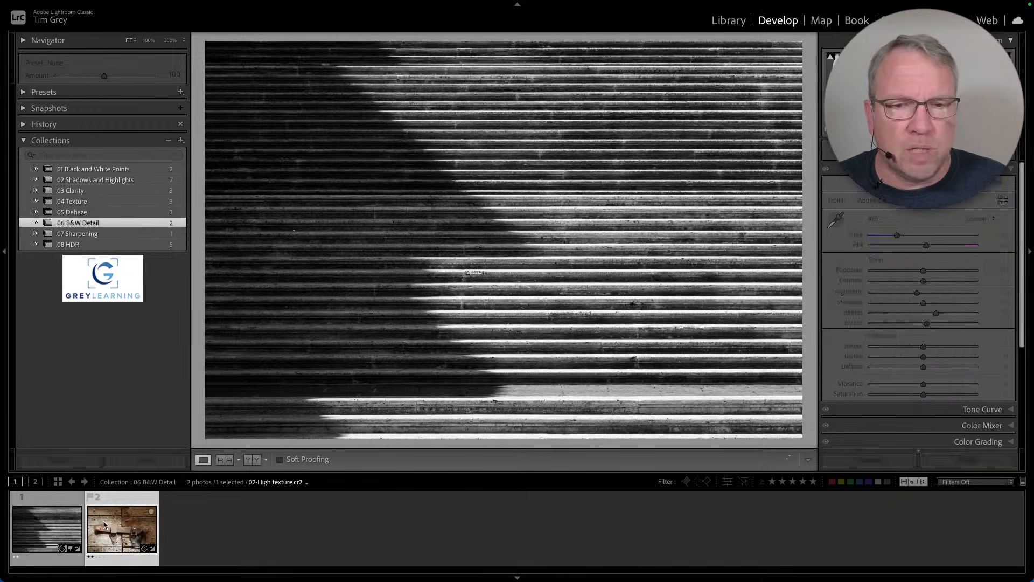
pyautogui.press('v')
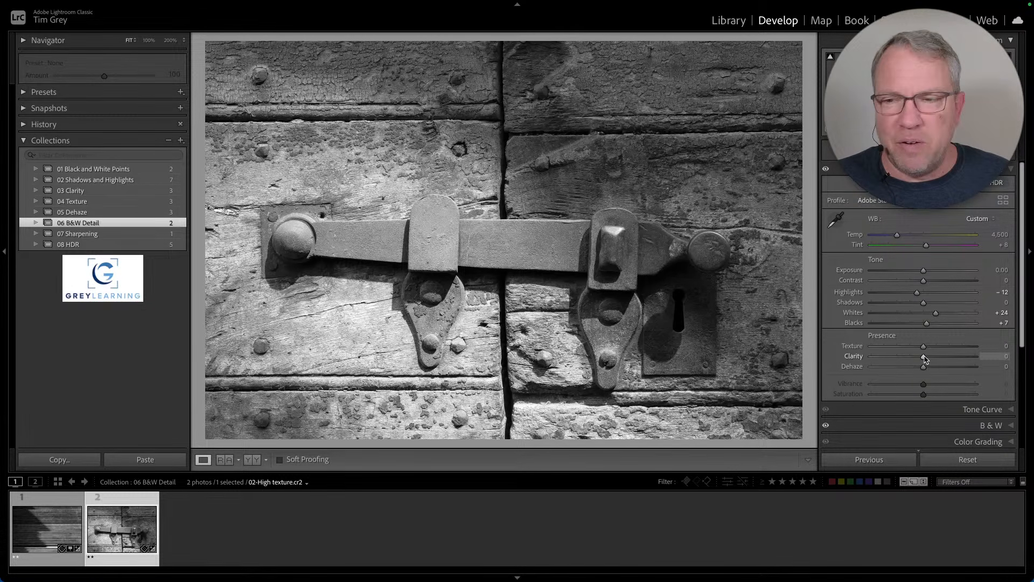
pyautogui.moveTo(925, 359); pyautogui.dragTo(947, 348)
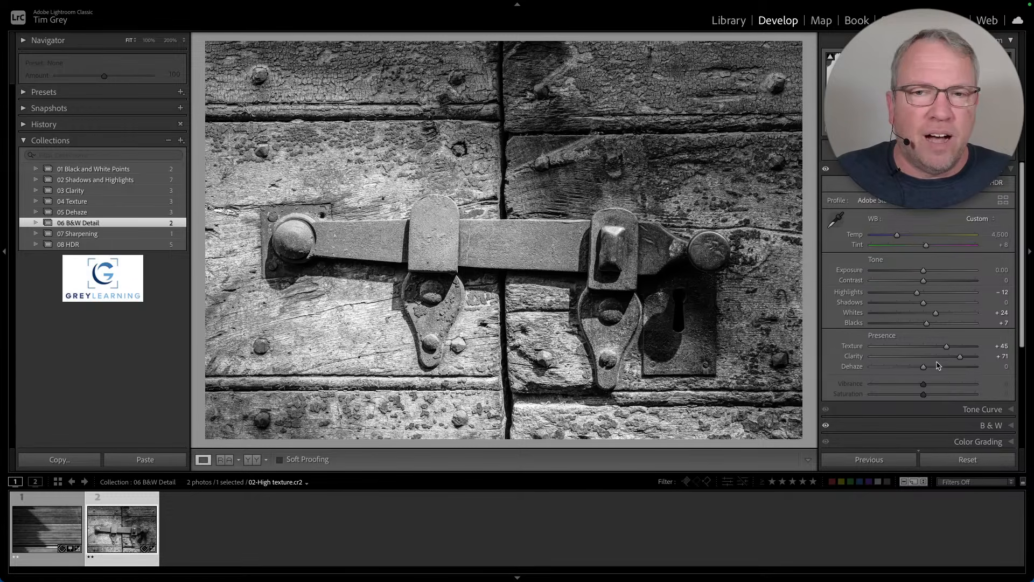
# Adjust the door latch photo's tones to Exposure -0.80, Blacks +25 and Shadows -65, trying Shadows at -85 first
pyautogui.moveTo(924, 304); pyautogui.dragTo(880, 305)
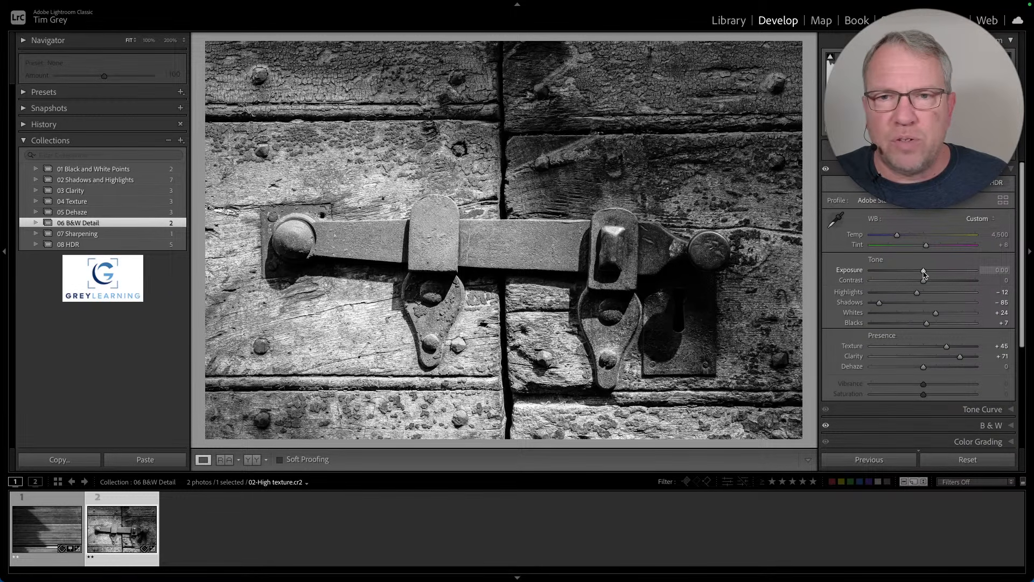
pyautogui.moveTo(925, 274); pyautogui.dragTo(915, 275)
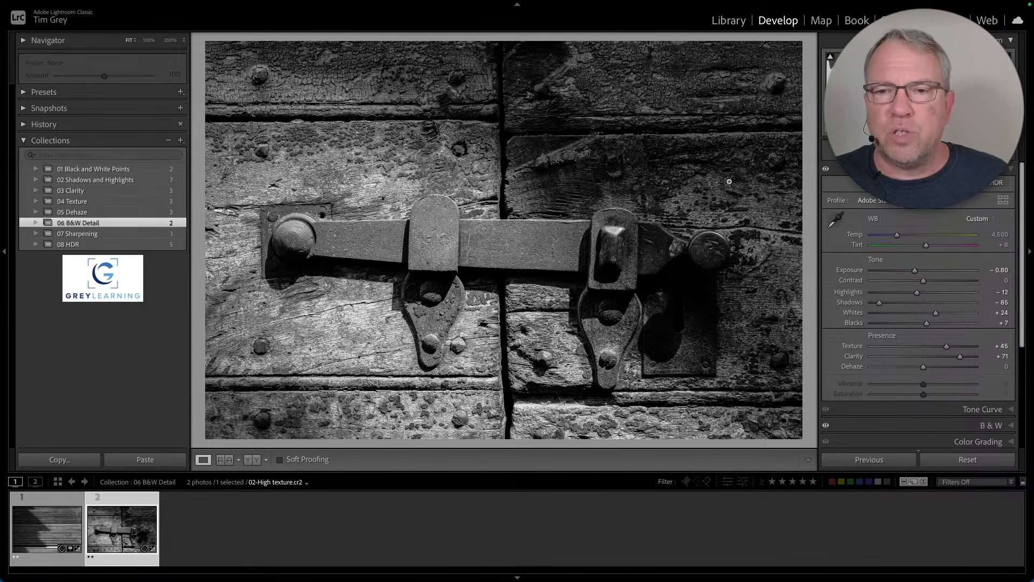
pyautogui.keyDown('alt'); pyautogui.click(936, 315); pyautogui.keyUp('alt')
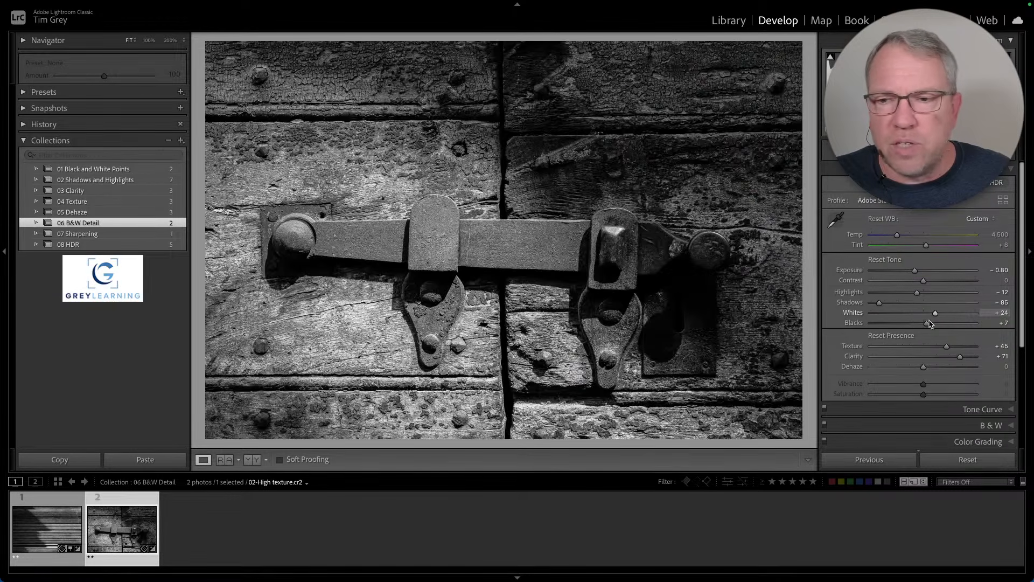
pyautogui.moveTo(928, 326); pyautogui.dragTo(938, 325)
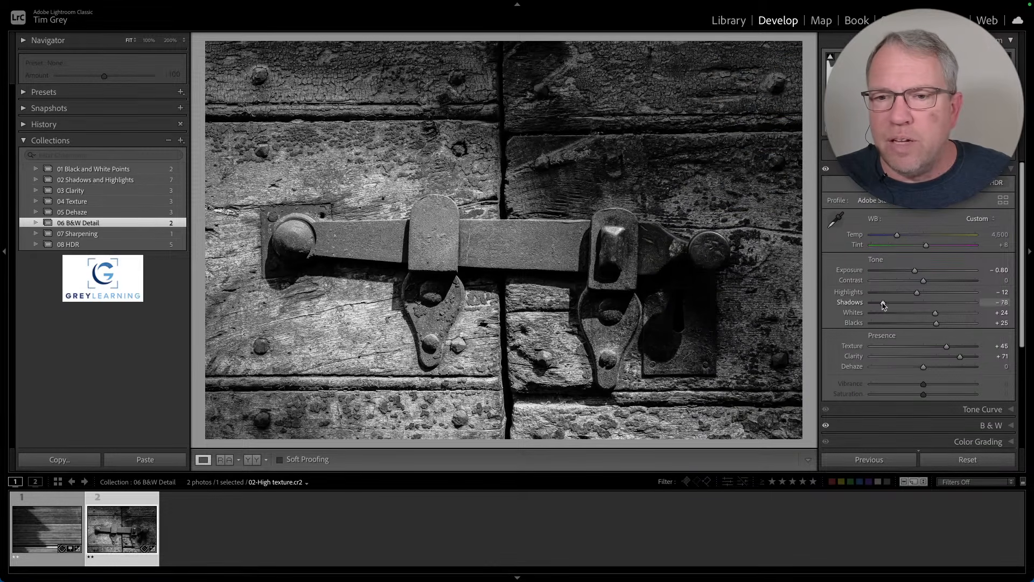
pyautogui.moveTo(879, 303)
pyautogui.mouseDown()
pyautogui.moveTo(901, 305)
pyautogui.moveTo(890, 305)
pyautogui.mouseUp()
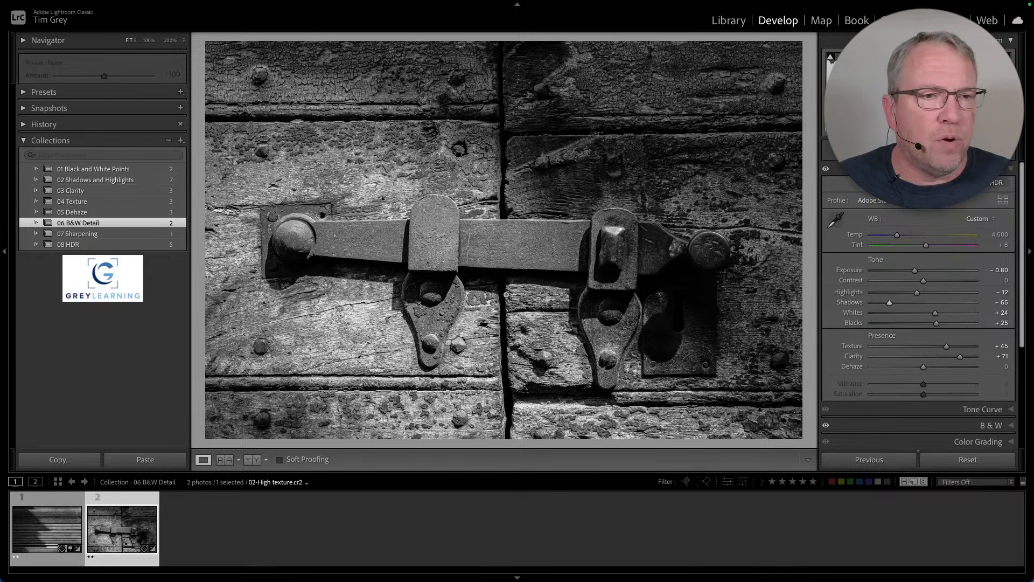
# Open the 07 Sharpening collection, show the Detail settings, and aim the detail preview at the tall foreground wheat heads
pyautogui.click(110, 235)
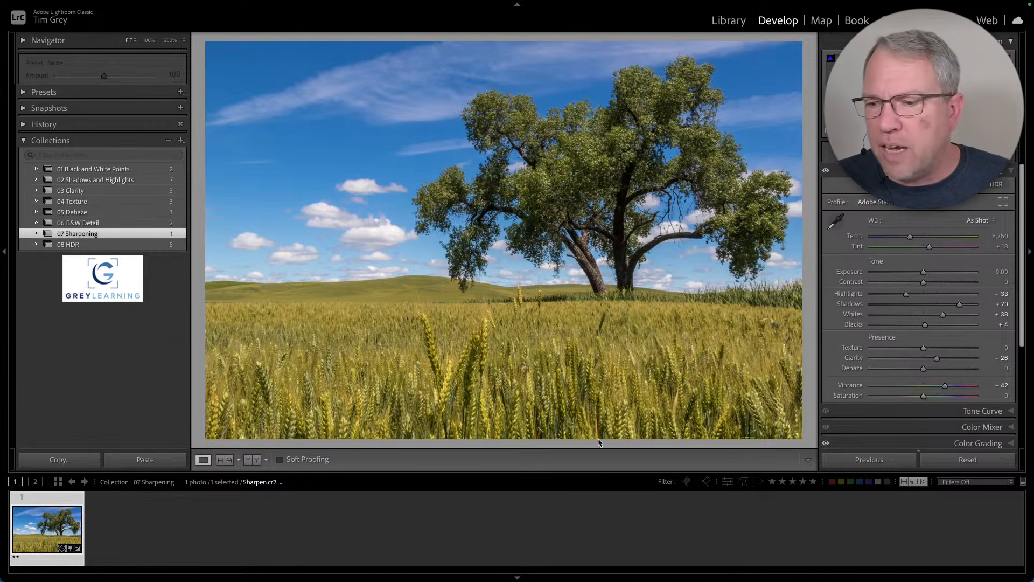
pyautogui.scroll(-4, 841, 425)
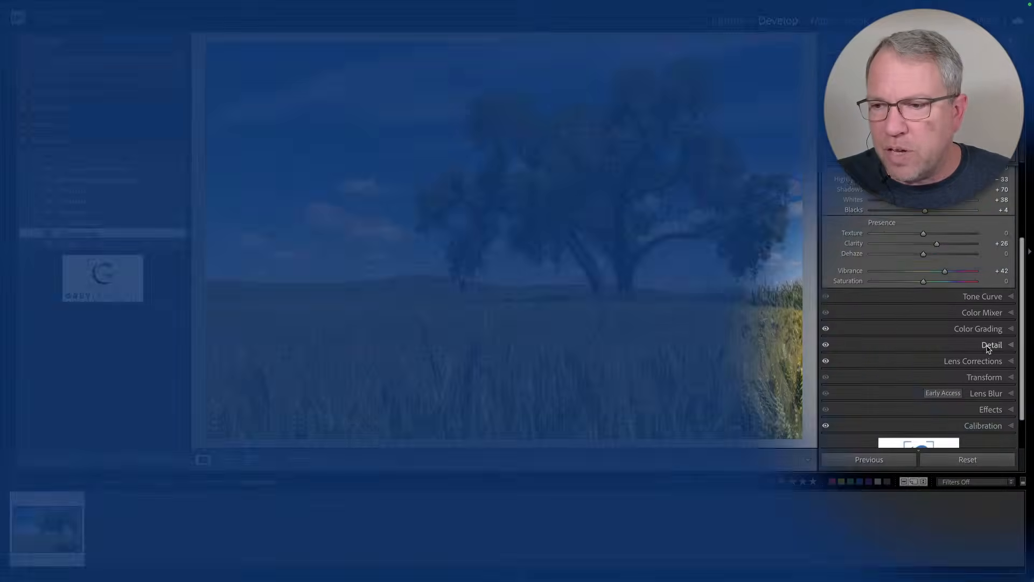
pyautogui.click(986, 347)
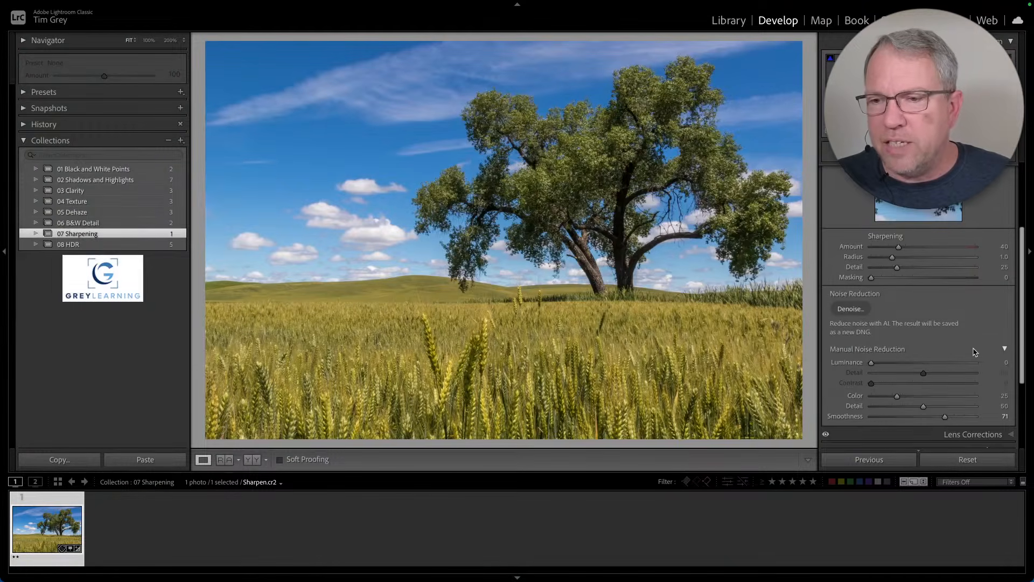
pyautogui.scroll(3, 962, 352)
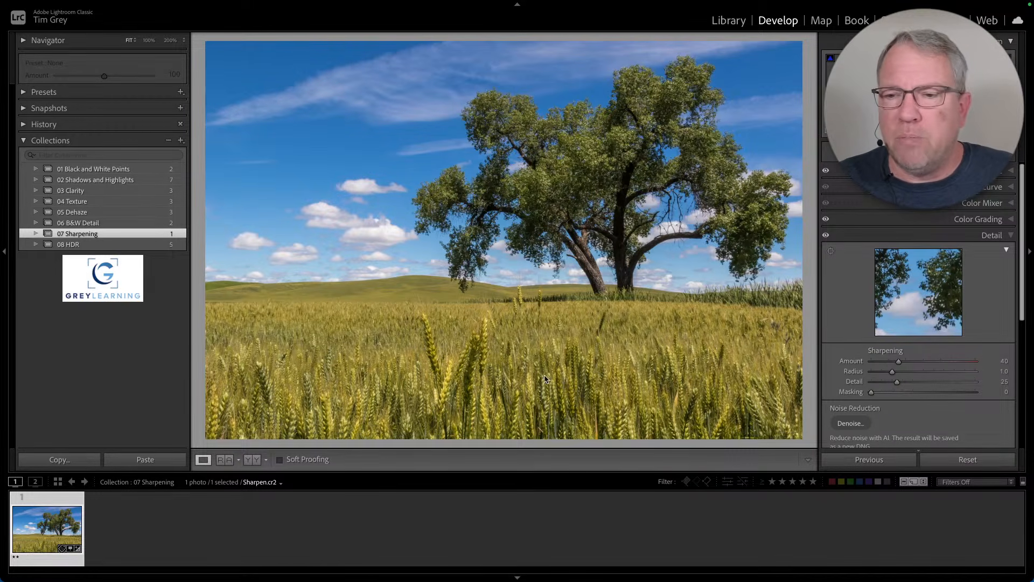
pyautogui.click(831, 252)
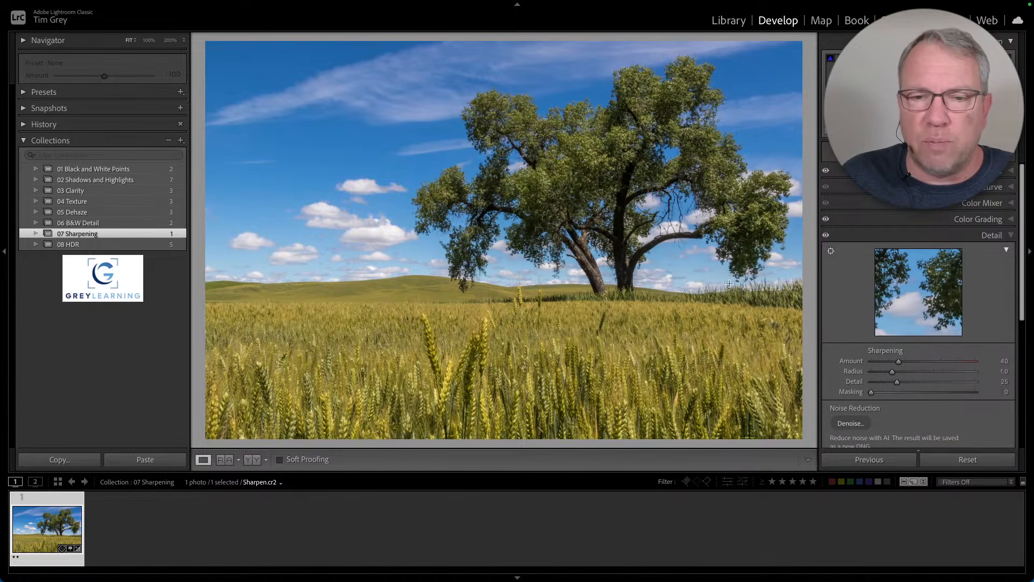
pyautogui.click(506, 362)
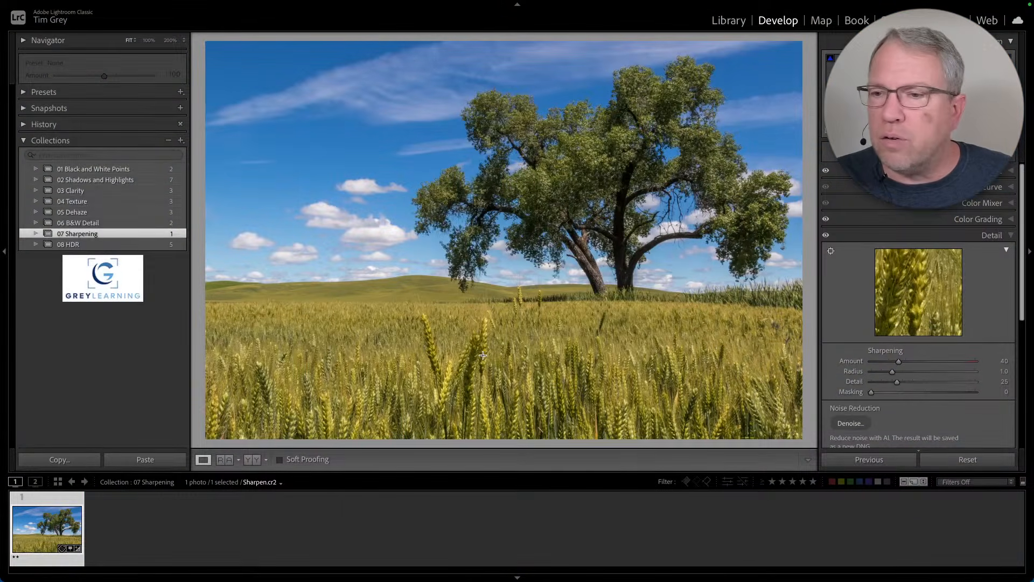
pyautogui.click(482, 355)
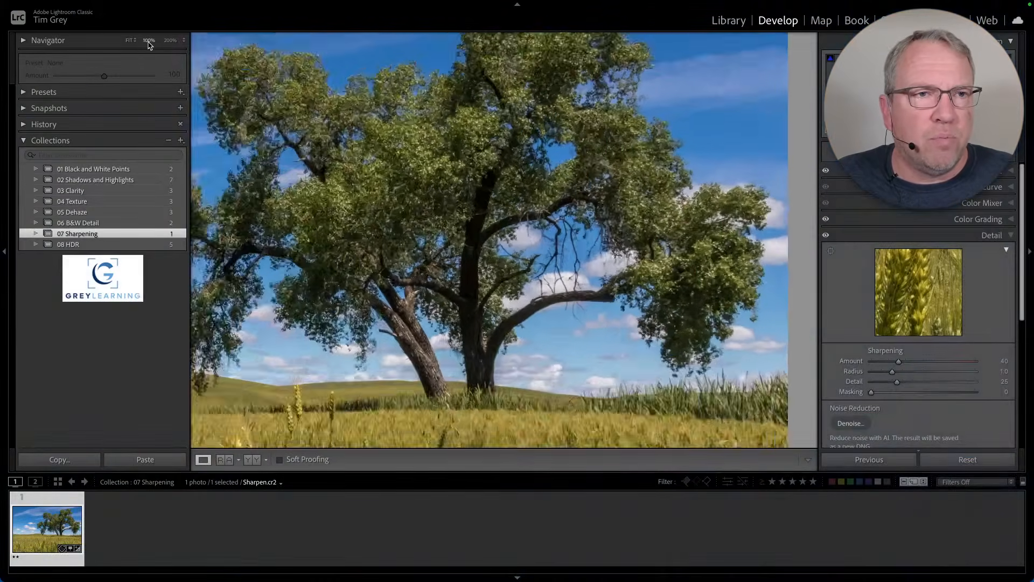
# View the foreground wheat at 100% and set the sharpening Amount to 69 after trying 83, using the grayscale preview
pyautogui.click(149, 41)
pyautogui.moveTo(345, 394); pyautogui.dragTo(597, 305)
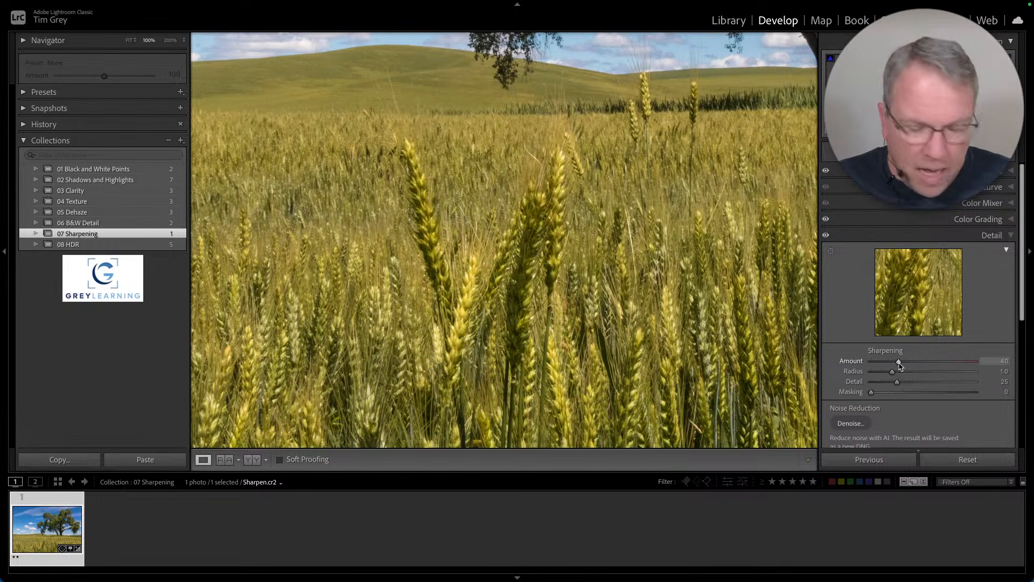
pyautogui.moveTo(901, 366); pyautogui.dragTo(929, 364)
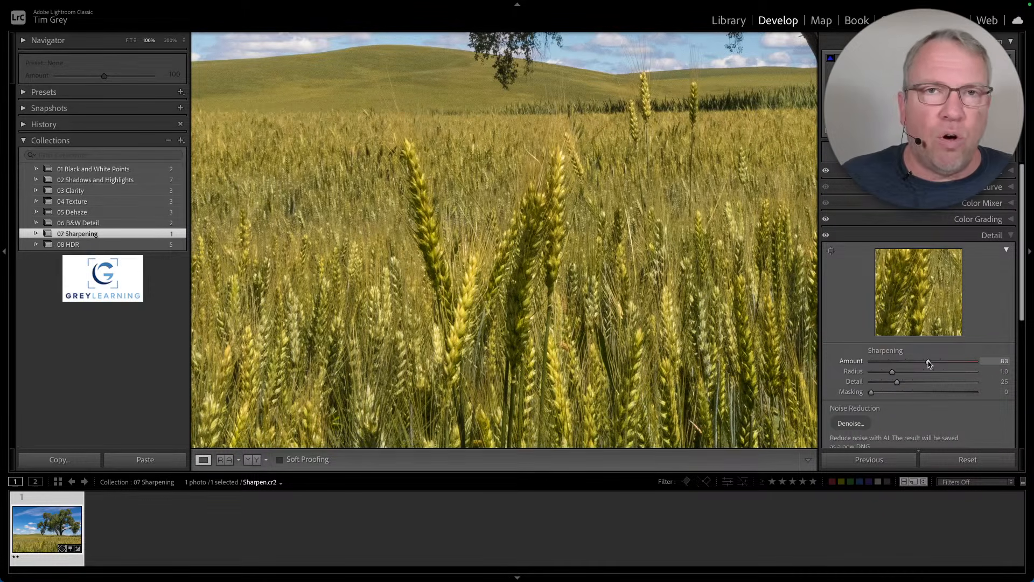
pyautogui.moveTo(929, 364)
pyautogui.mouseDown()
pyautogui.moveTo(862, 364)
pyautogui.moveTo(978, 359)
pyautogui.moveTo(841, 364)
pyautogui.moveTo(996, 363)
pyautogui.moveTo(877, 364)
pyautogui.moveTo(920, 364)
pyautogui.mouseUp()
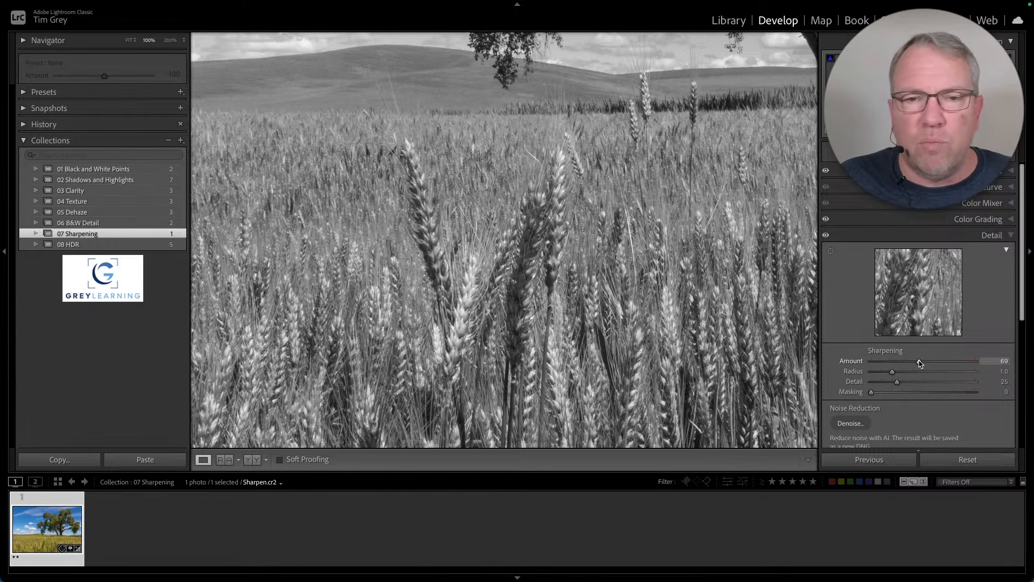
# Set the wheat photo's sharpening Radius to 2.4 after trying 0.7 with the edge preview, and raise Detail to 52
pyautogui.moveTo(920, 364); pyautogui.dragTo(921, 364)
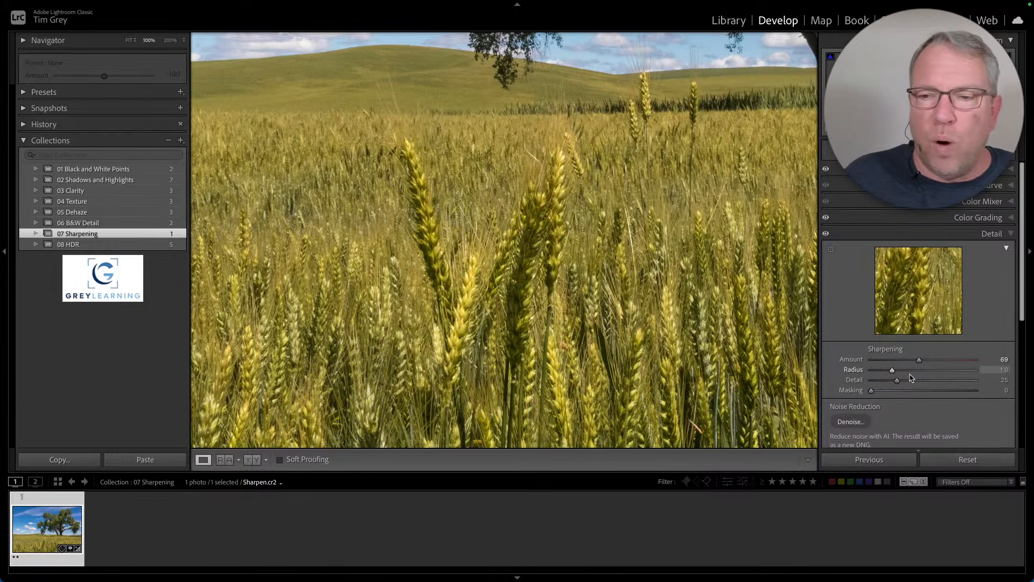
pyautogui.moveTo(893, 370)
pyautogui.mouseDown()
pyautogui.moveTo(982, 373)
pyautogui.moveTo(882, 371)
pyautogui.mouseUp()
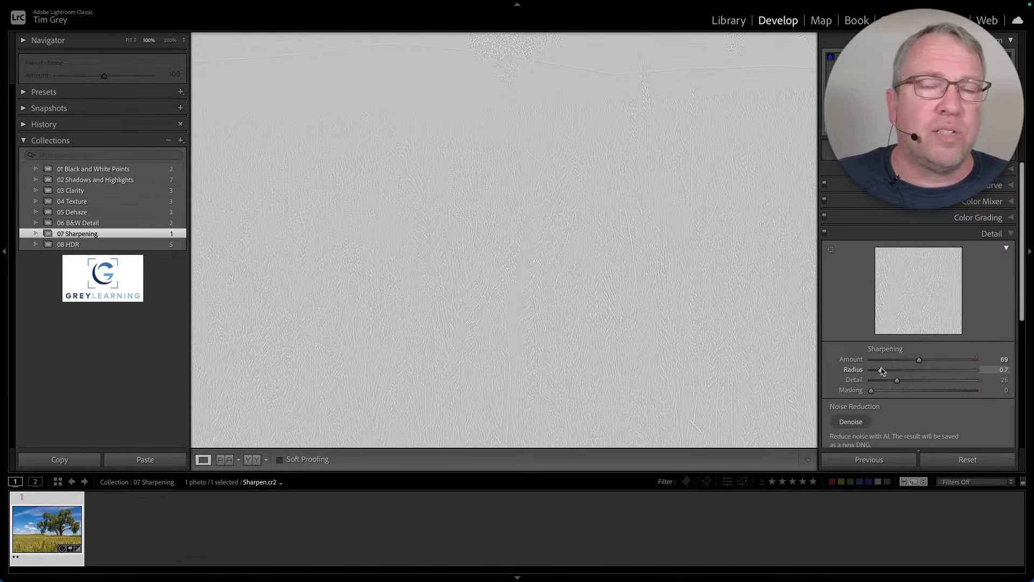
pyautogui.moveTo(882, 371); pyautogui.dragTo(949, 369)
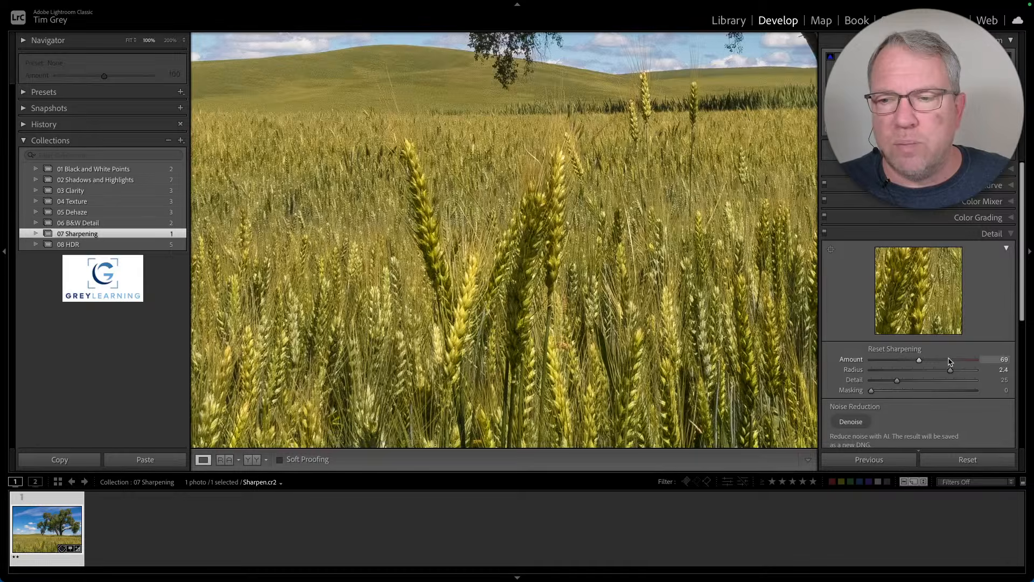
pyautogui.press('alt')
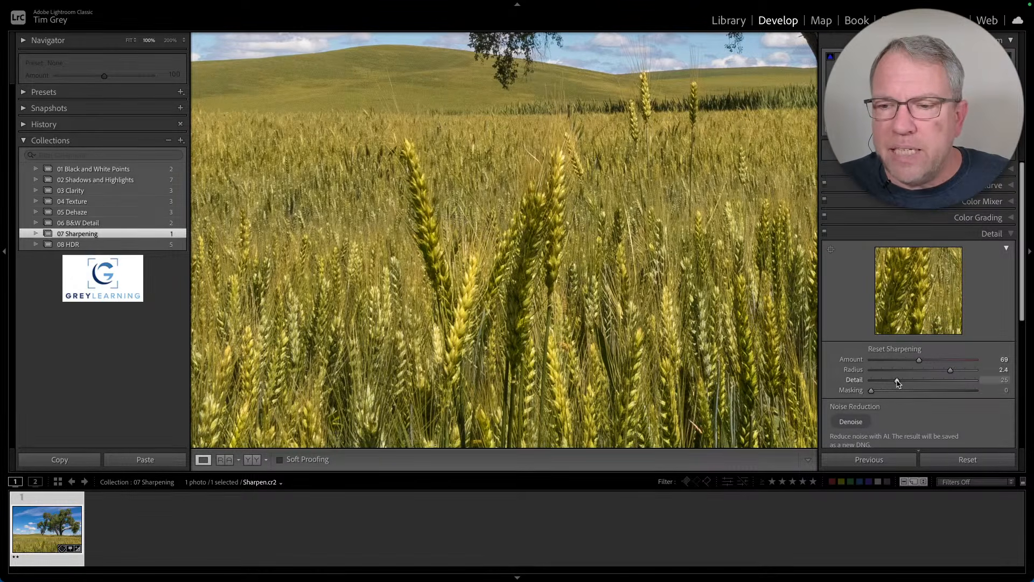
pyautogui.moveTo(898, 383); pyautogui.dragTo(925, 382)
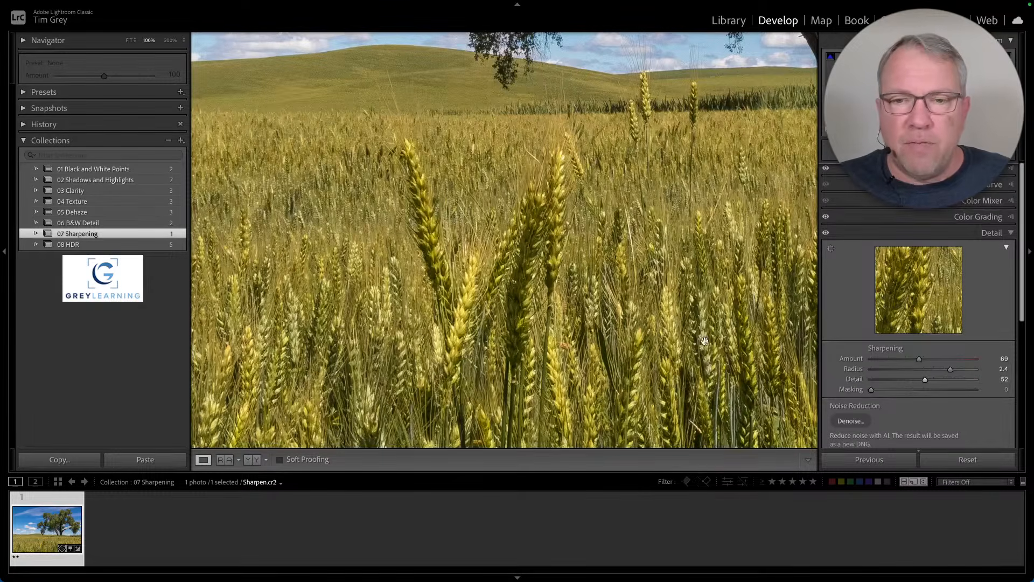
# Fit the whole photo in view and set the sharpening Masking to 6, trying values up to 100 with the mask preview
pyautogui.click(625, 323)
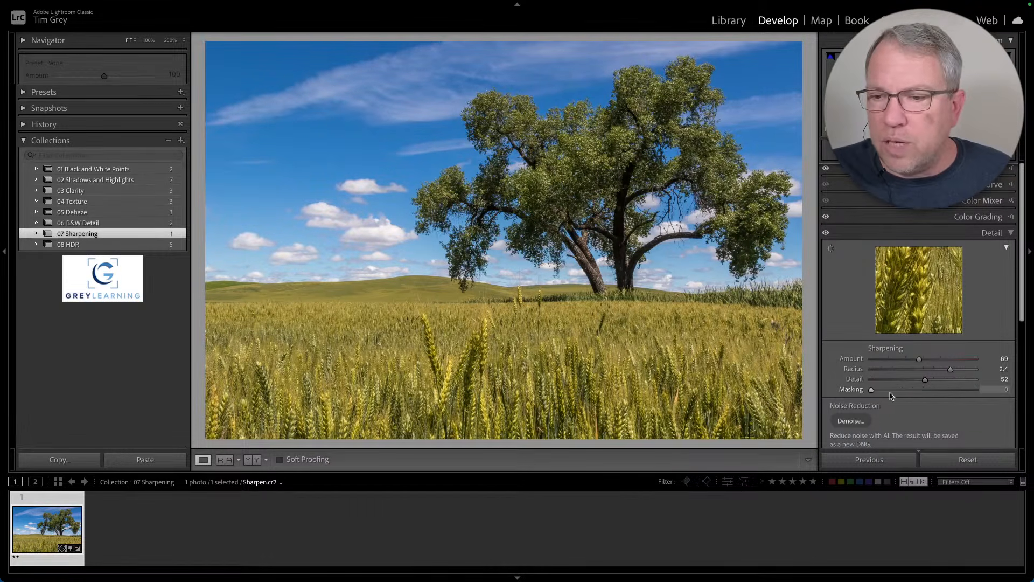
pyautogui.moveTo(871, 390); pyautogui.dragTo(871, 390)
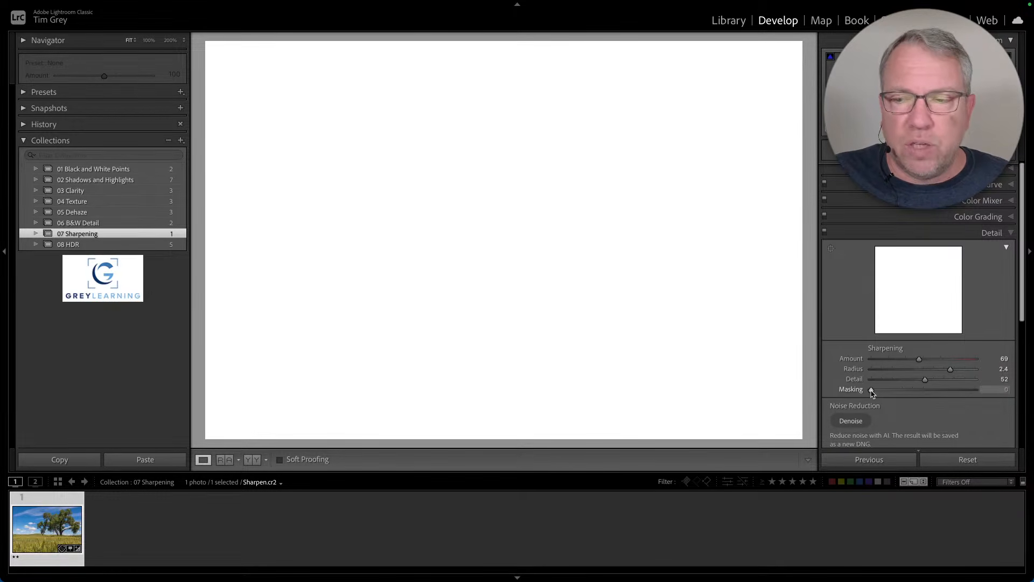
pyautogui.moveTo(871, 390); pyautogui.dragTo(987, 399)
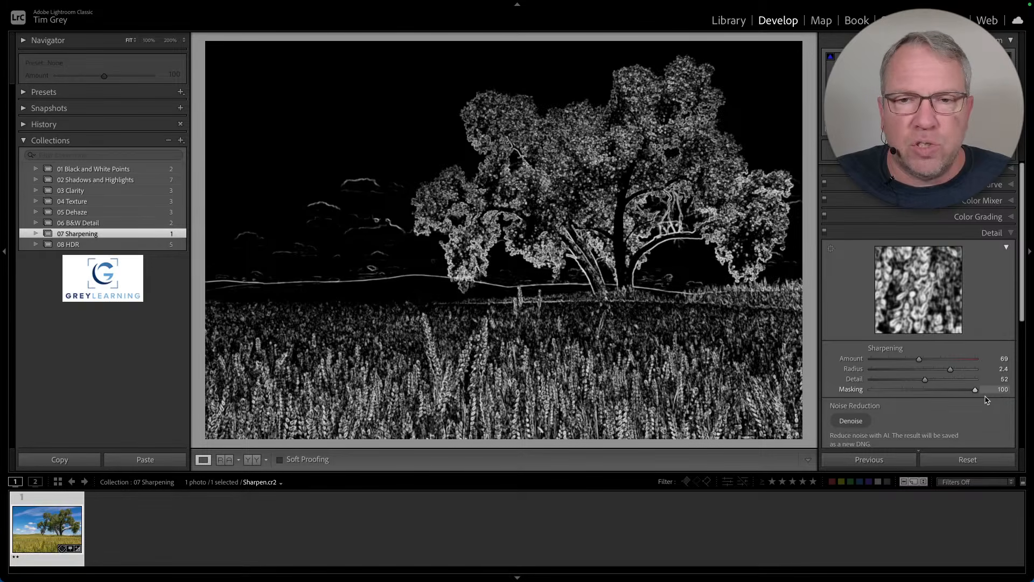
pyautogui.moveTo(987, 399); pyautogui.dragTo(878, 395)
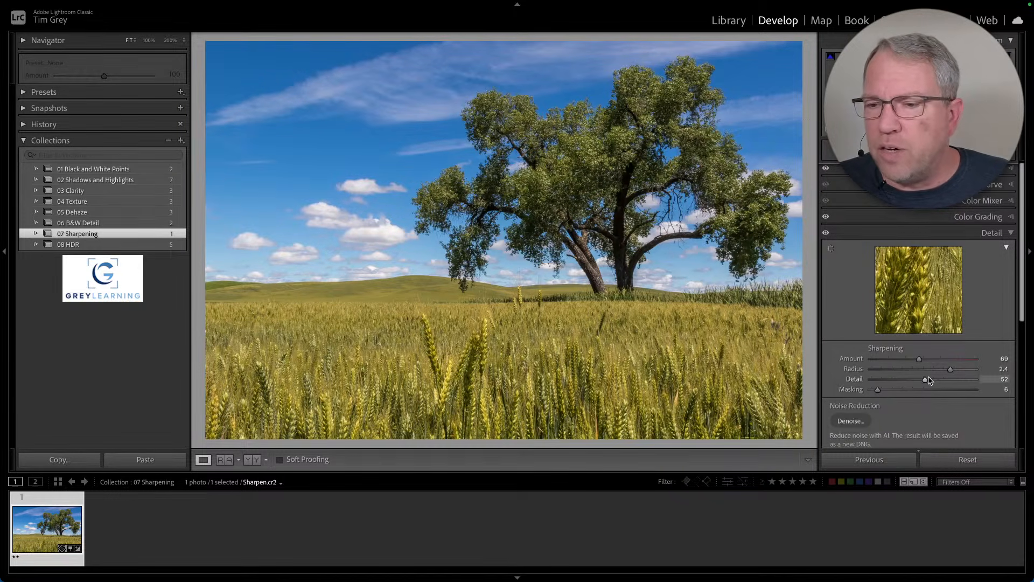
# Refine the sharpening to Radius 1.1 and Amount 76, checking the foreground wheat at 100%
pyautogui.moveTo(951, 370); pyautogui.dragTo(901, 373)
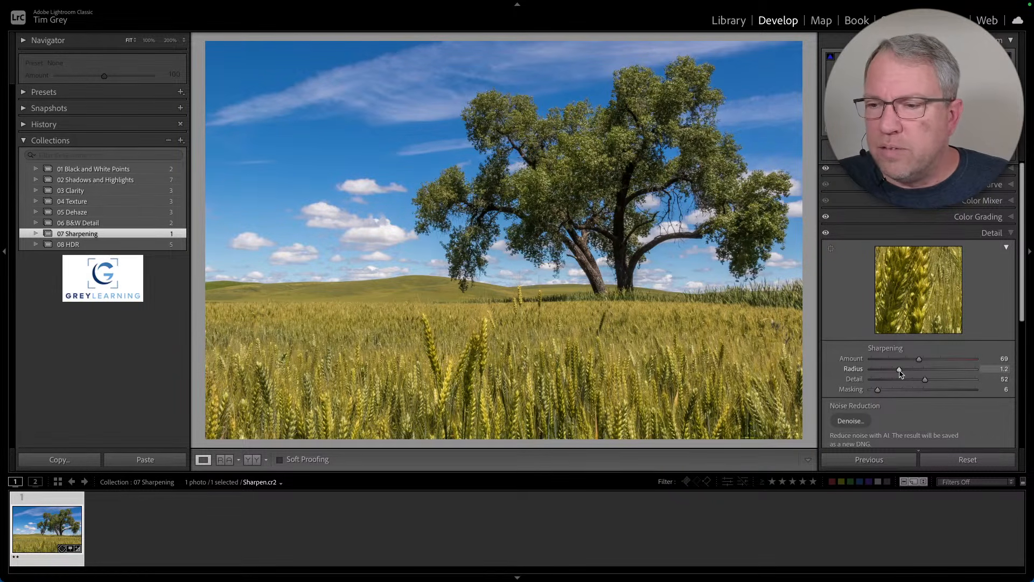
pyautogui.click(632, 371)
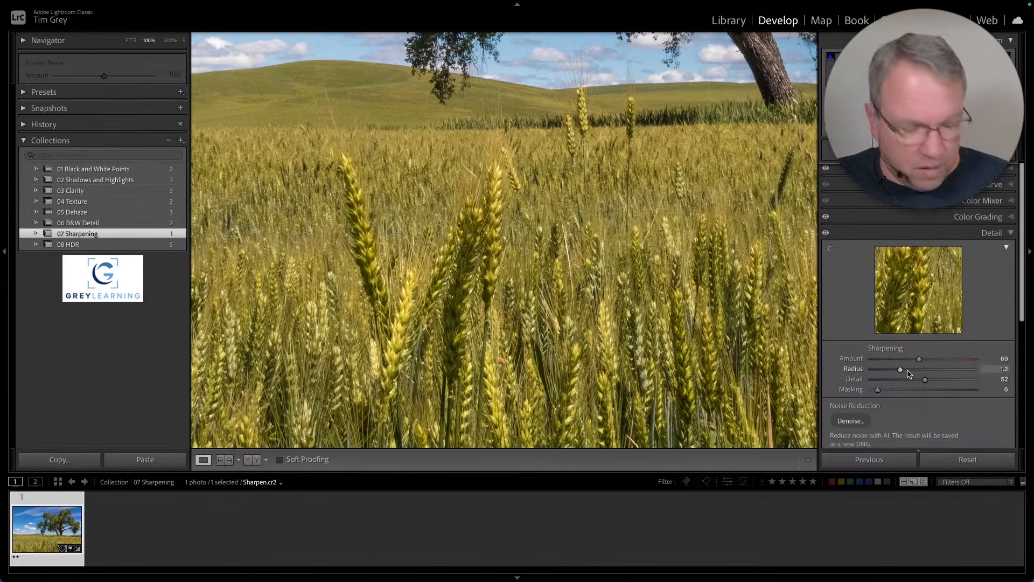
pyautogui.moveTo(901, 370); pyautogui.dragTo(924, 360)
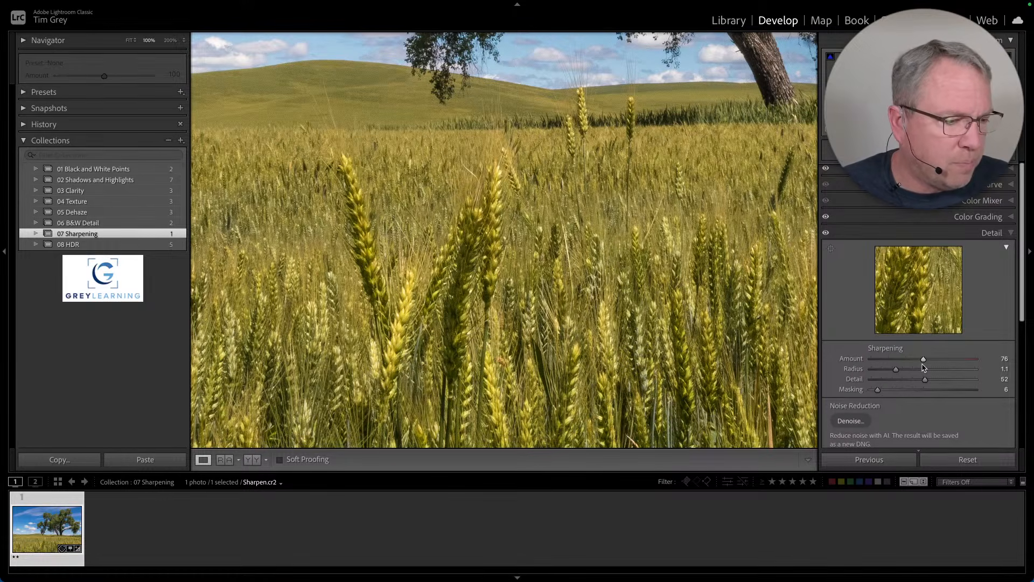
# Open the 08 HDR collection, select all five bridge exposures, and step through them, leaving the third as the active photo
pyautogui.click(83, 245)
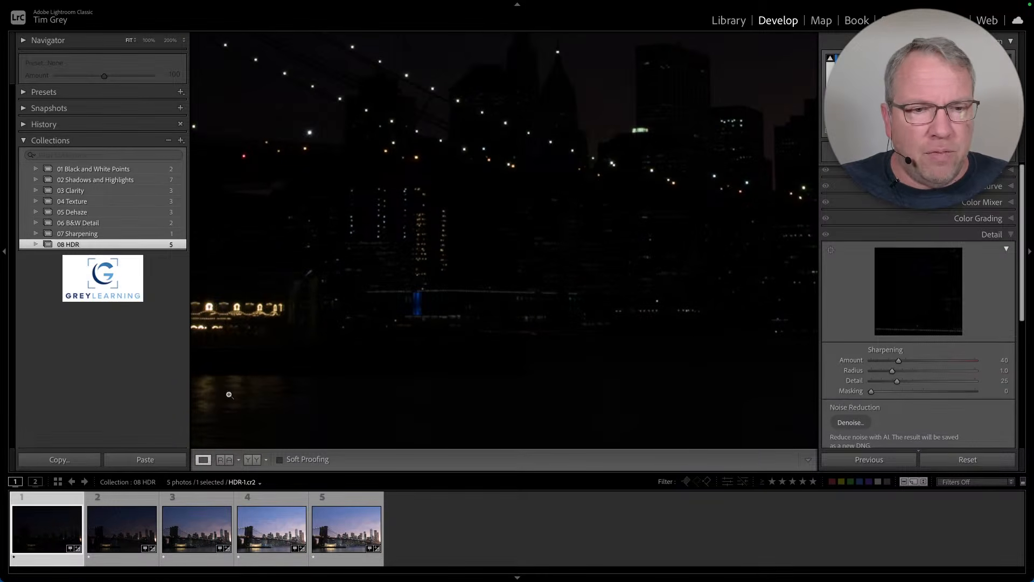
pyautogui.click(317, 393)
pyautogui.click(373, 351)
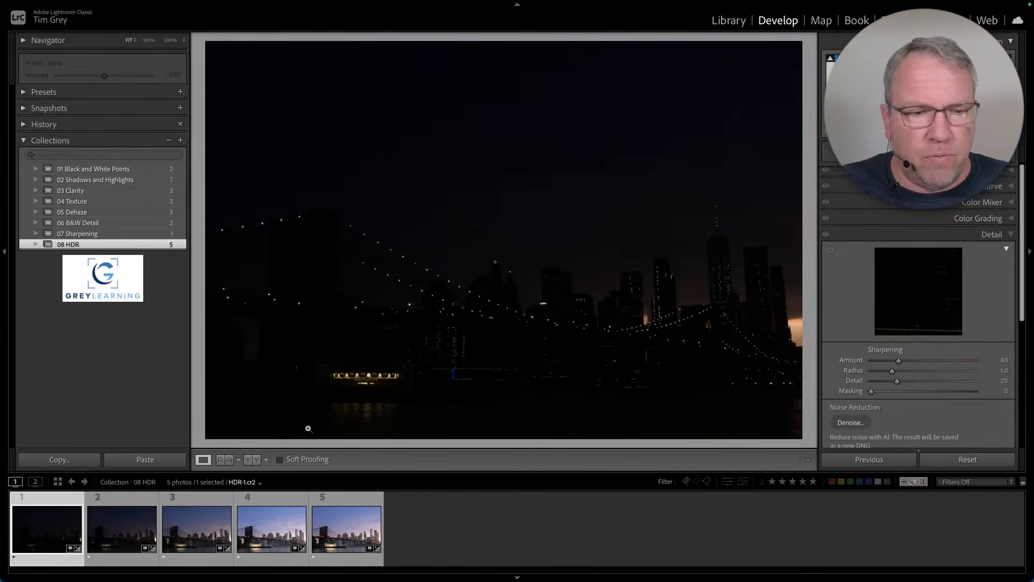
pyautogui.keyDown('shift'); pyautogui.click(334, 531); pyautogui.keyUp('shift')
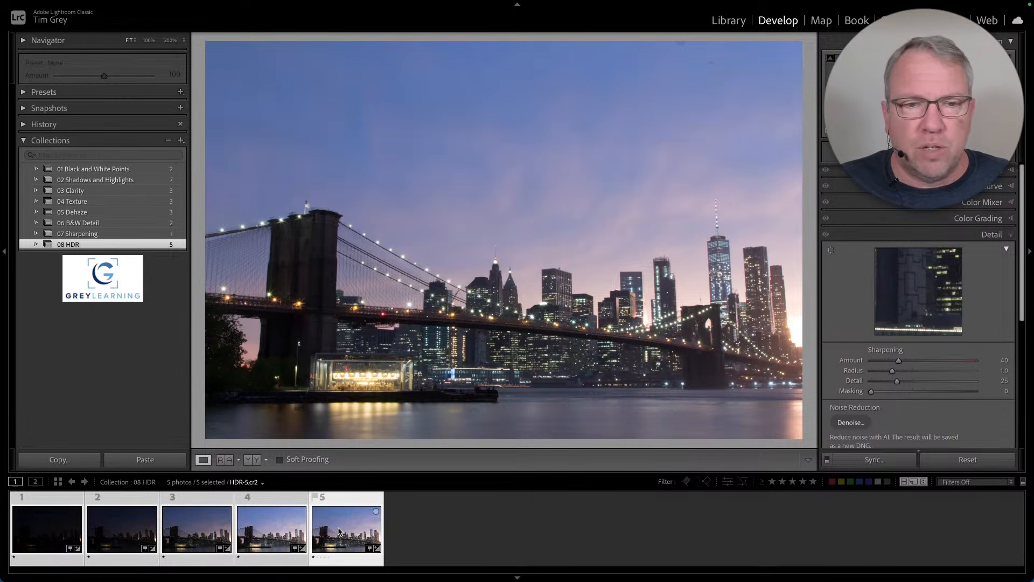
pyautogui.press('Left')
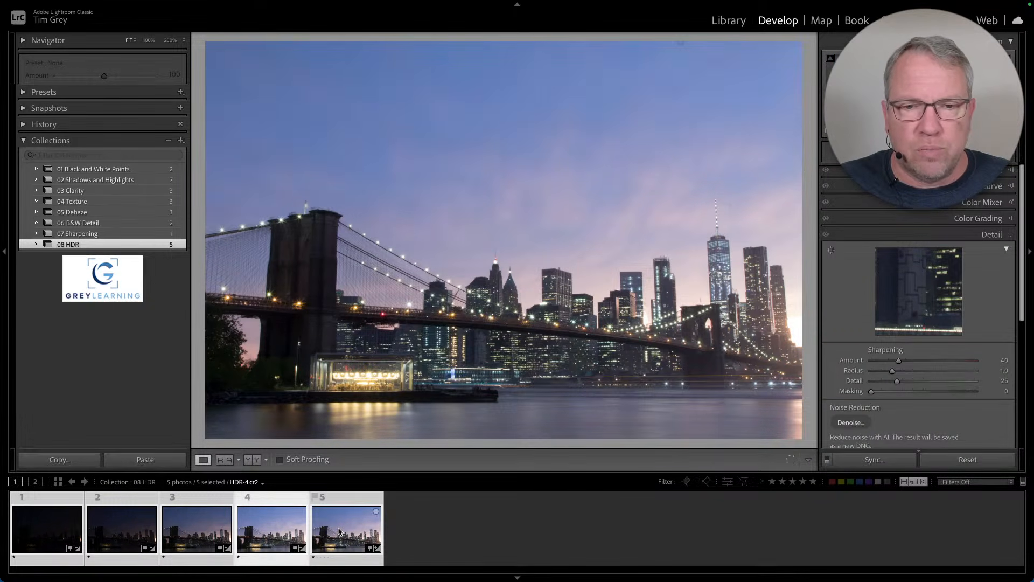
pyautogui.press('Left')
pyautogui.press('Left')
pyautogui.press('Left')
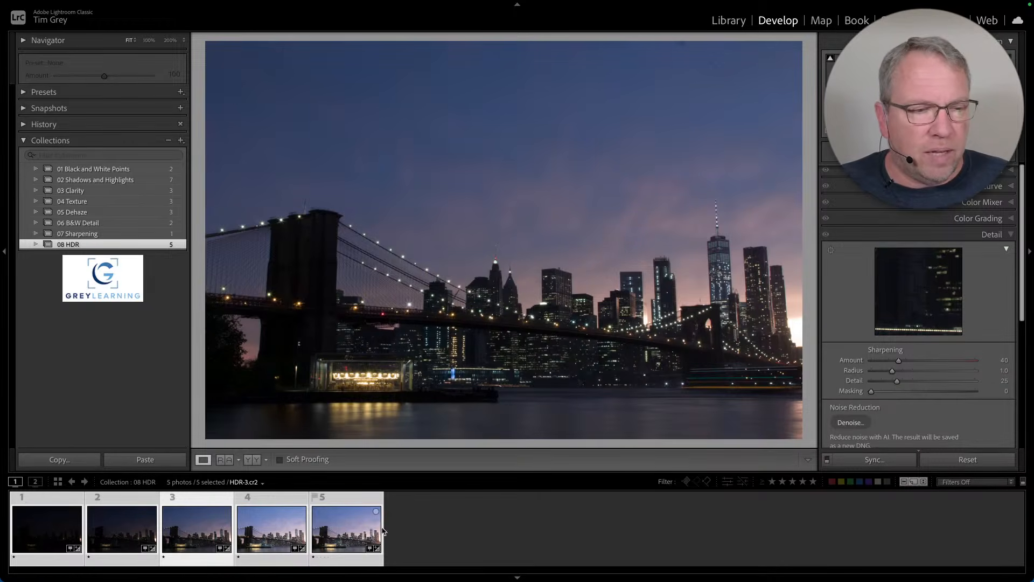
pyautogui.press('Right')
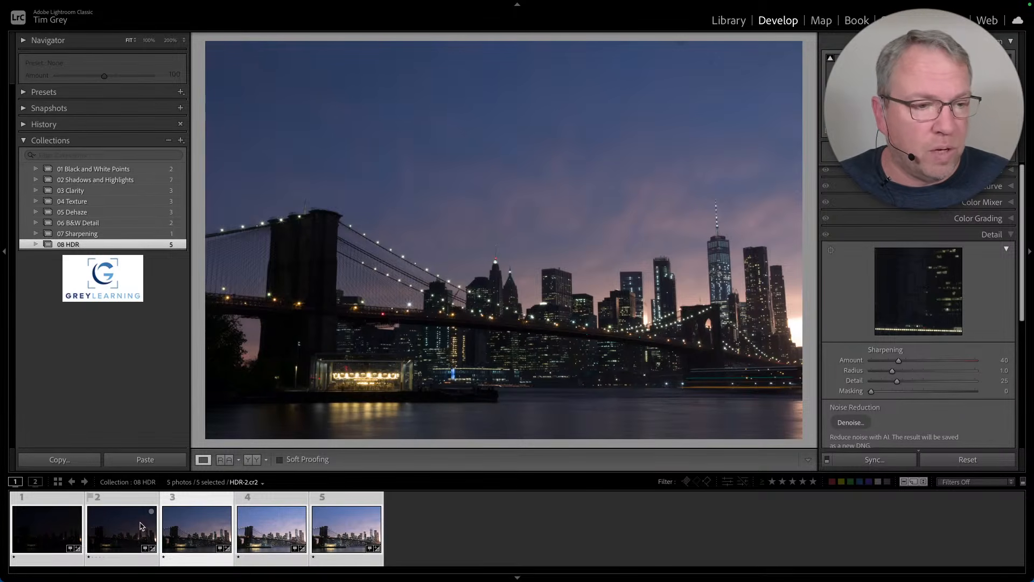
pyautogui.press('Right')
# Merge the five bridge exposures into an HDR image with Auto Align, Auto Settings, Deghost Amount None and Create Stack
pyautogui.moveTo(208, 4)
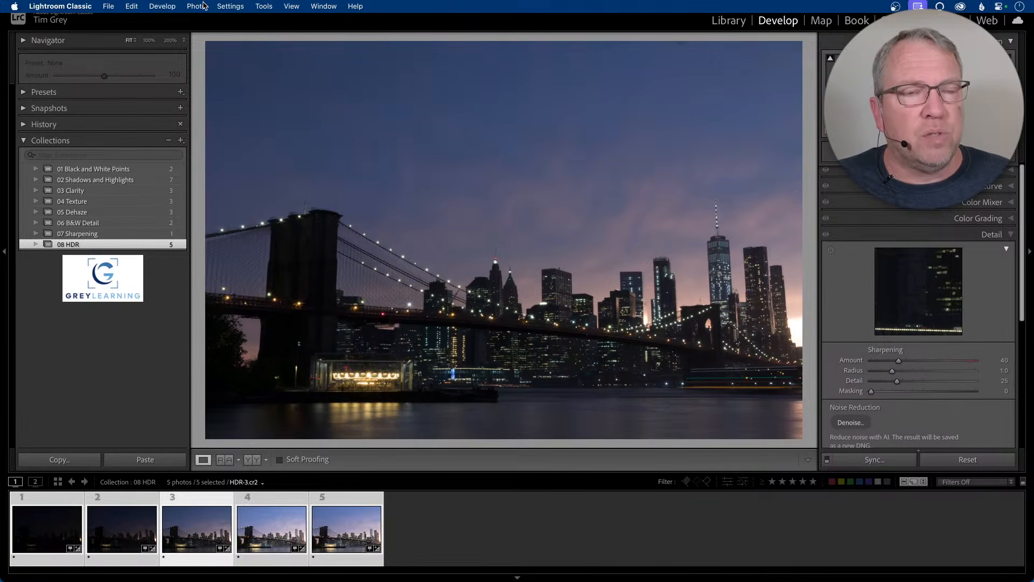
pyautogui.click(205, 6)
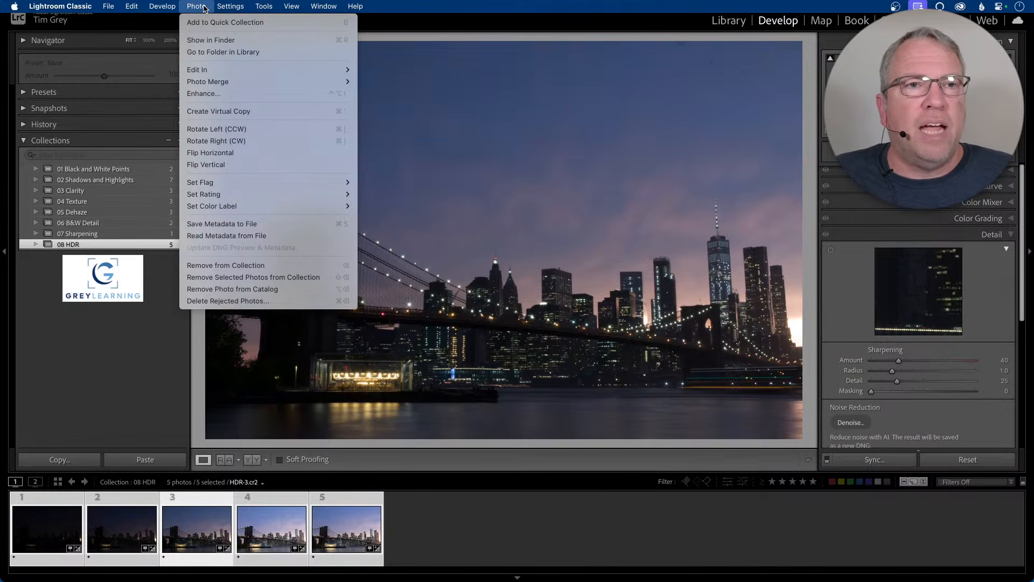
pyautogui.moveTo(309, 84)
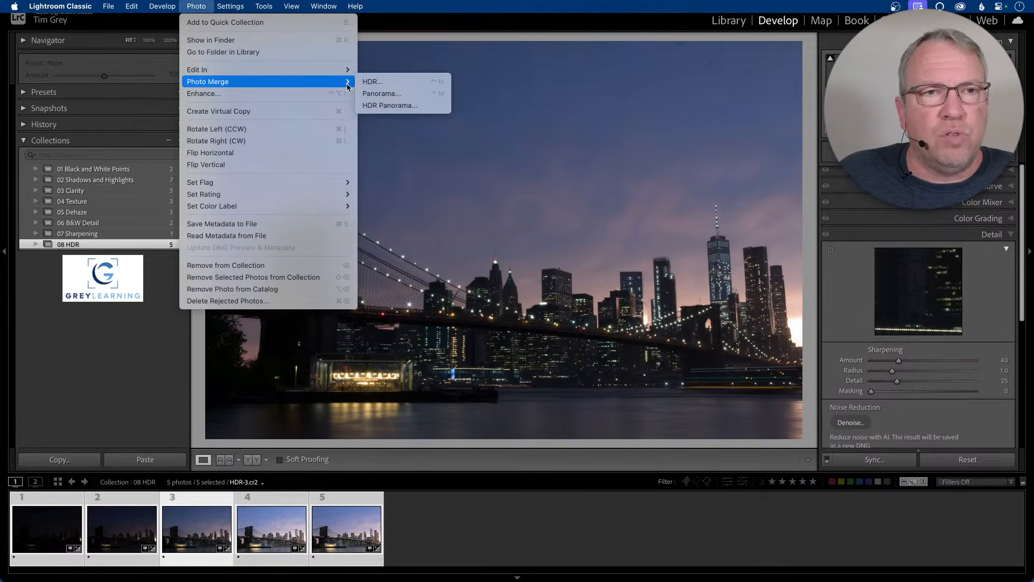
pyautogui.click(387, 83)
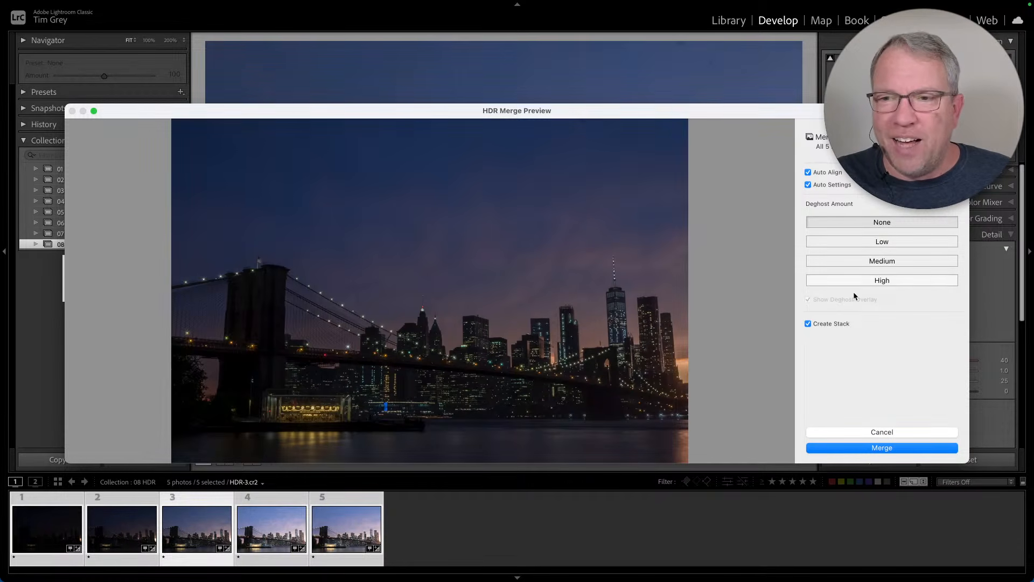
pyautogui.click(882, 448)
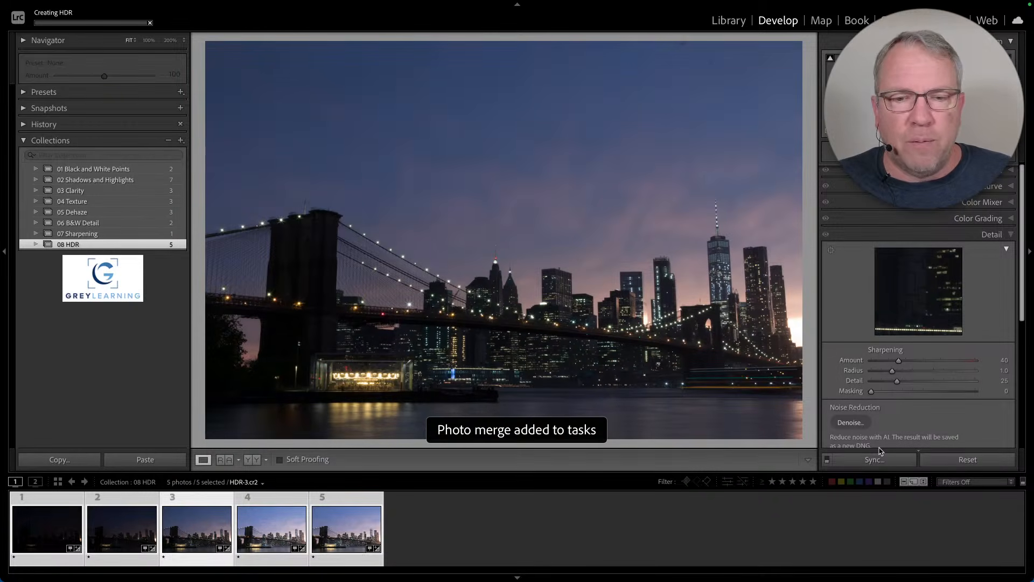